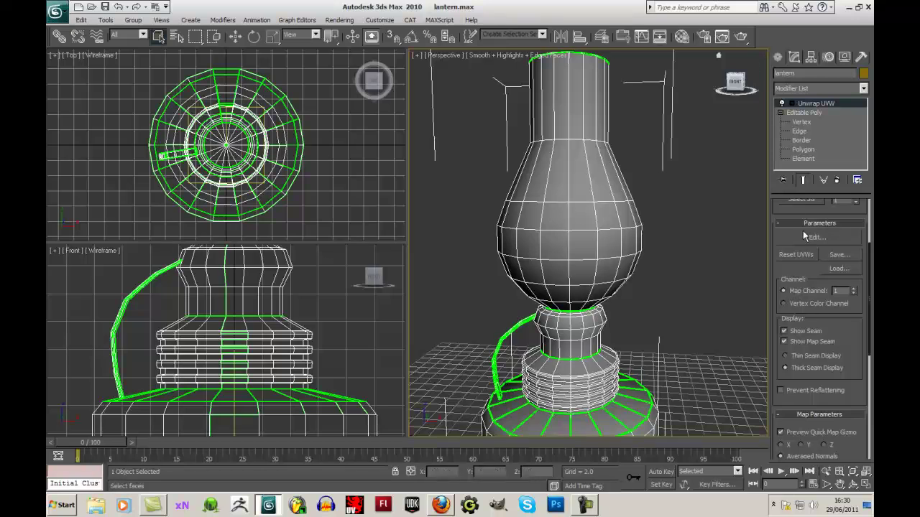
- Open the lantern's UV layout for editing and select the tiny UV pieces inside the texture square
click(806, 237)
scroll(333, 245, up, 6)
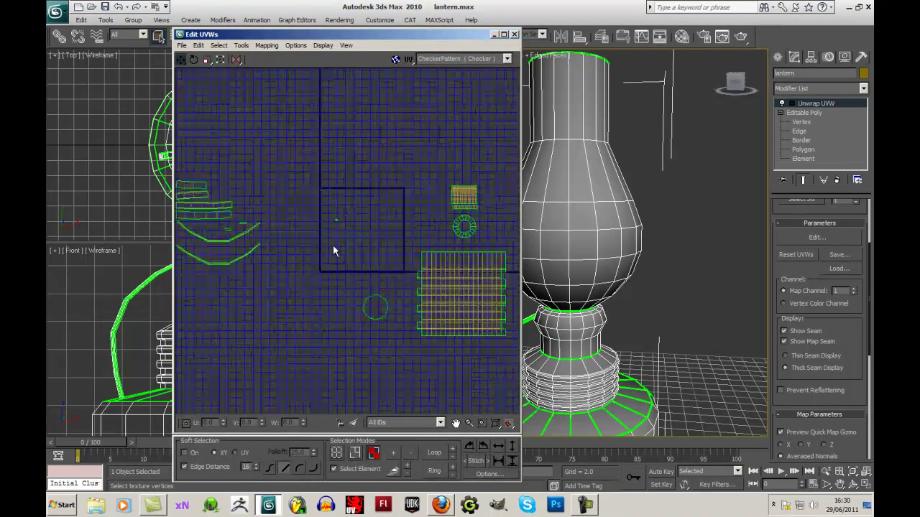
scroll(362, 253, down, 2)
scroll(377, 287, up, 4)
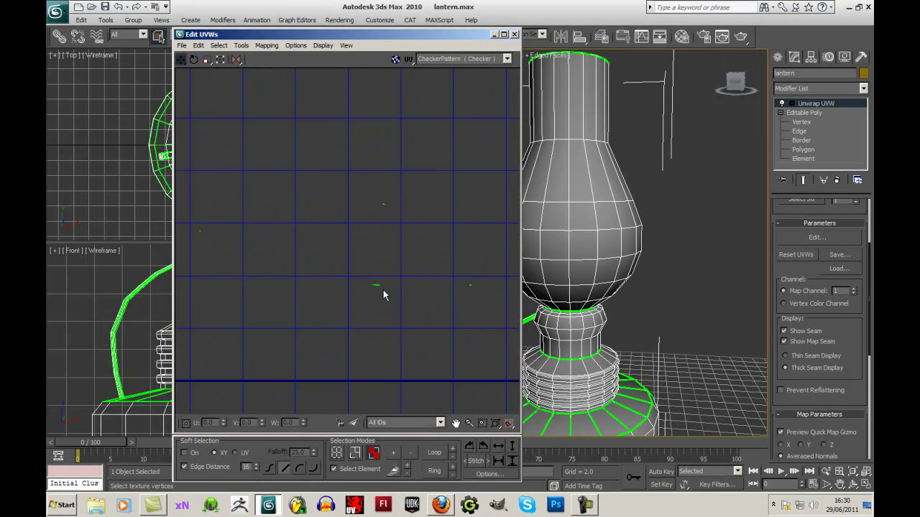
scroll(383, 290, down, 4)
drag(381, 262, 392, 293)
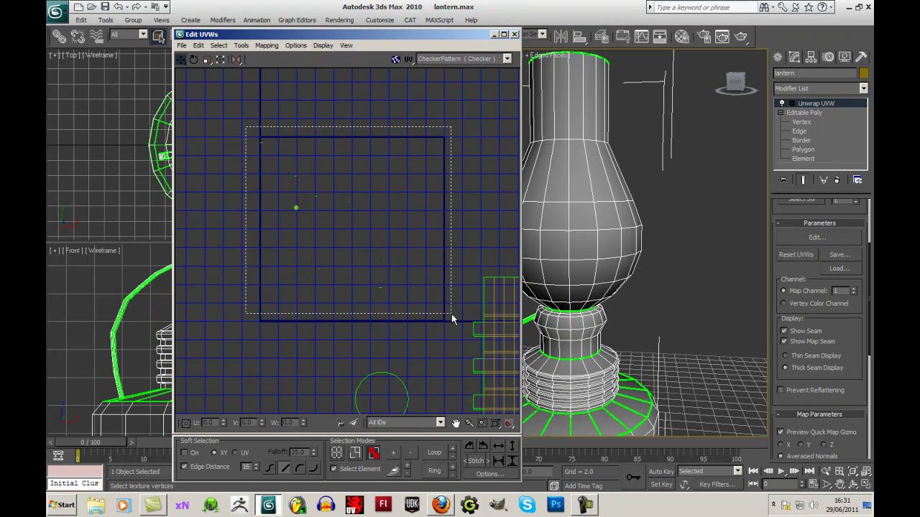
middle_drag(447, 309, 386, 314)
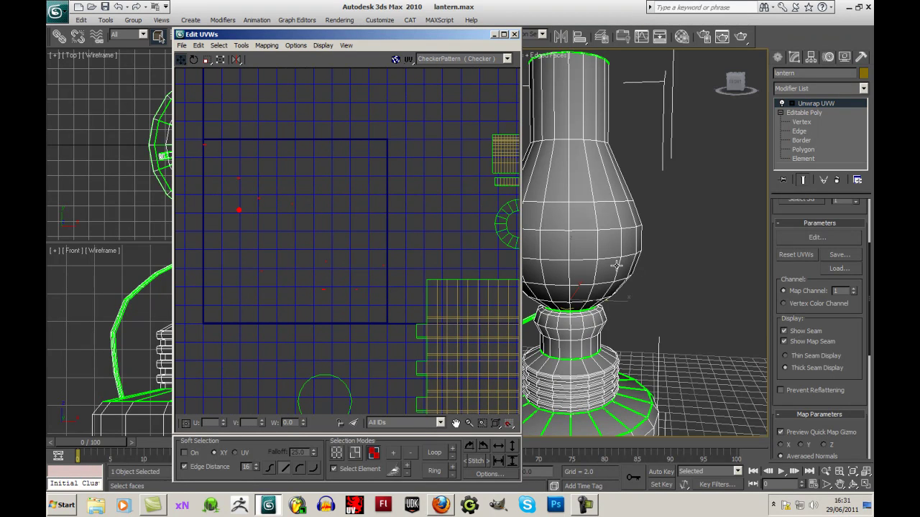
- Minimise the UV editor and show the perspective view in wireframe to examine the selected disc and small tube inside the lantern
click(495, 35)
middle_drag(602, 289, 602, 246)
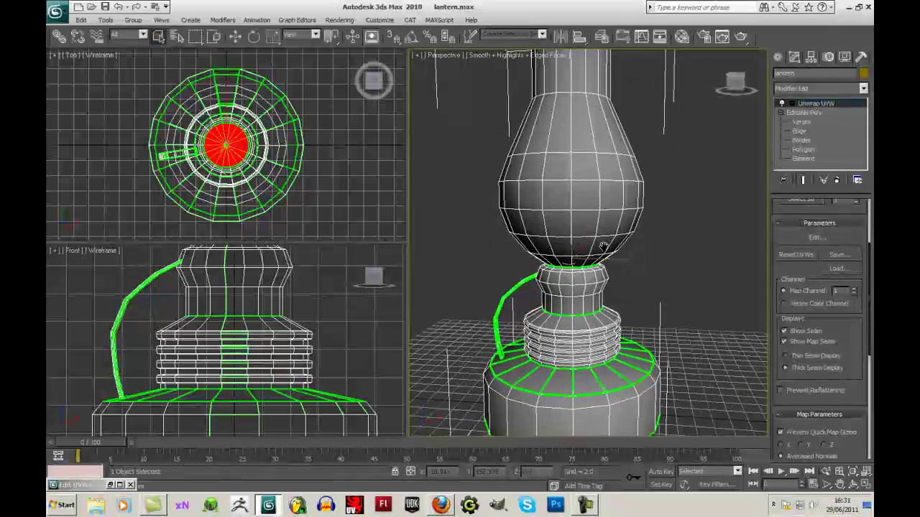
scroll(603, 245, down, 5)
scroll(604, 244, up, 2)
click(512, 54)
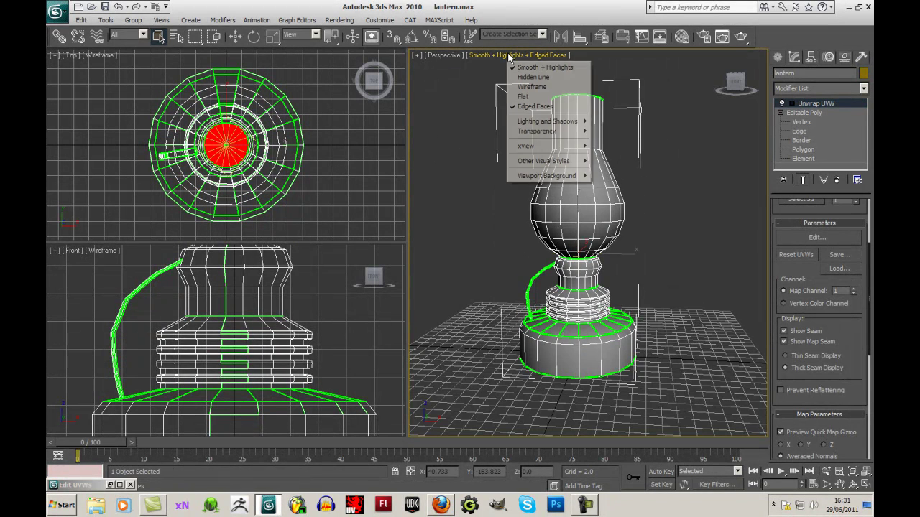
click(533, 88)
middle_drag(641, 254, 647, 274)
drag(741, 86, 734, 109)
scroll(648, 309, up, 7)
middle_drag(624, 351, 631, 268)
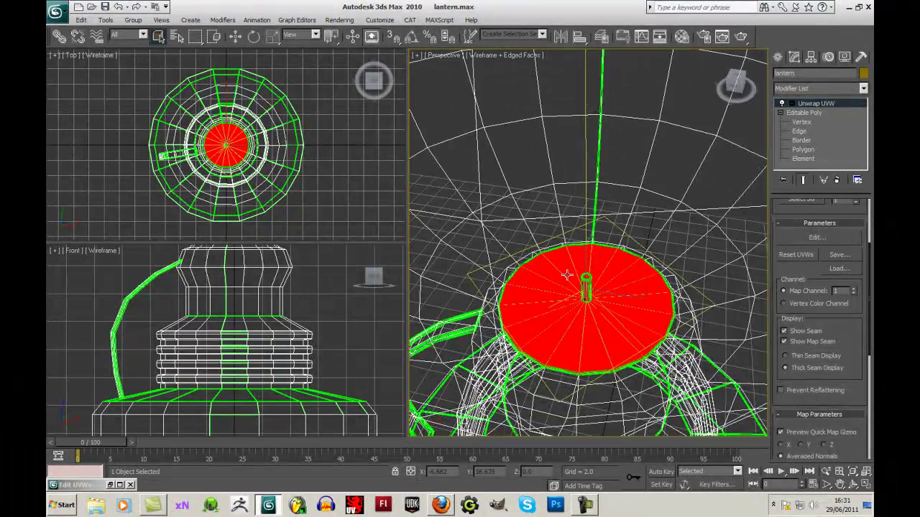
scroll(600, 306, up, 5)
middle_drag(619, 340, 624, 297)
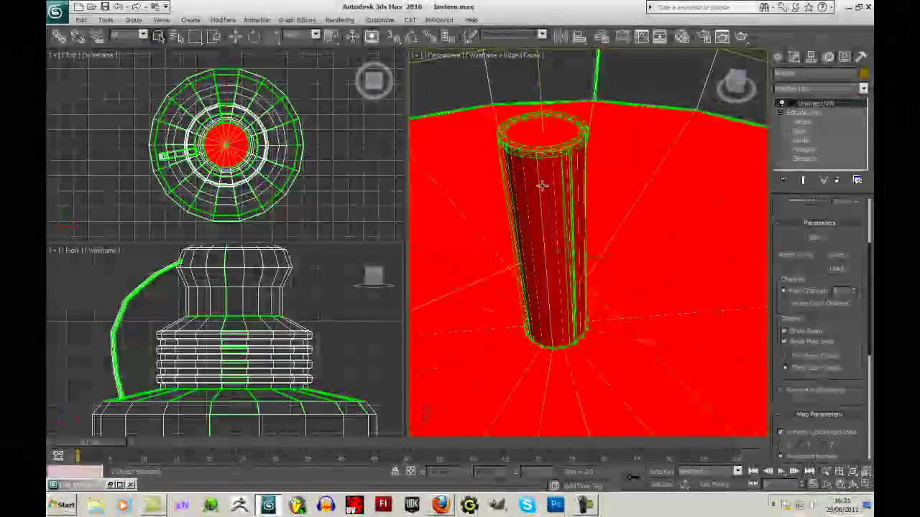
middle_drag(567, 176, 569, 186)
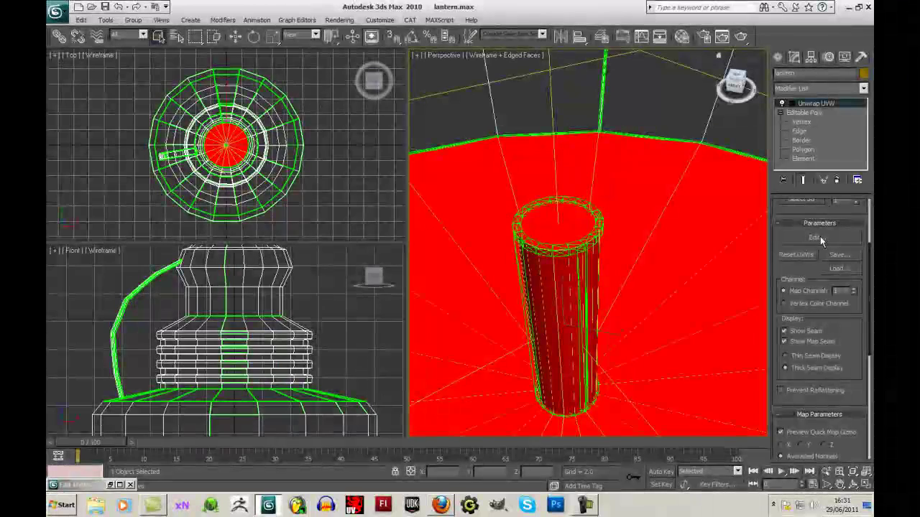
click(817, 237)
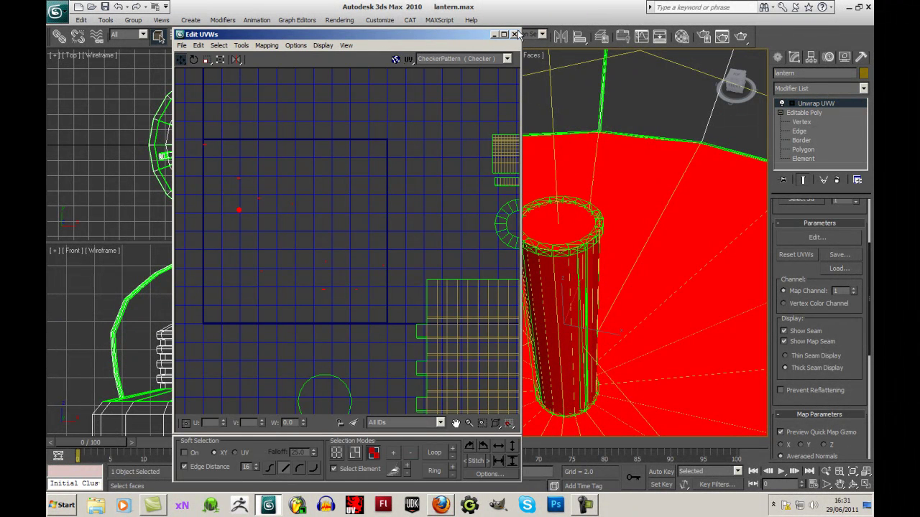
click(515, 34)
key(z)
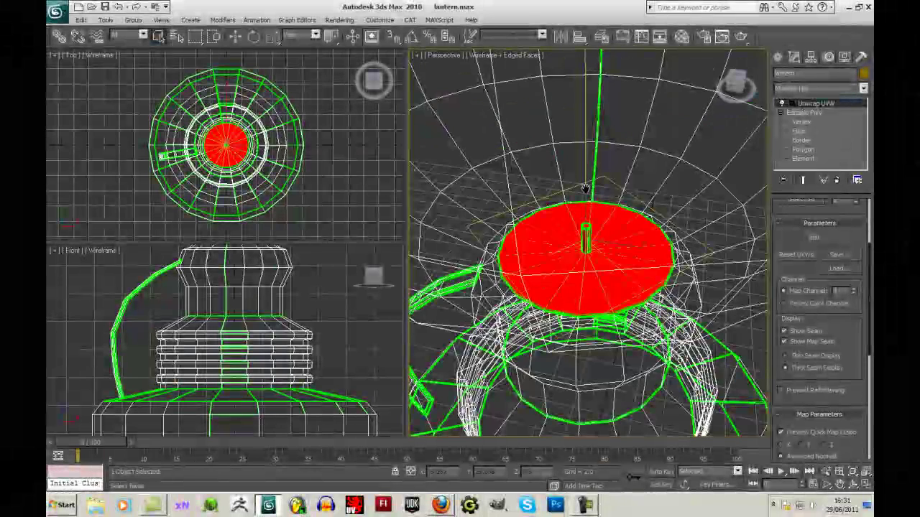
- Enter the unwrap modifier's face level and deselect all the disc's triangular faces, keeping only the small central tube selected
scroll(584, 193, up, 4)
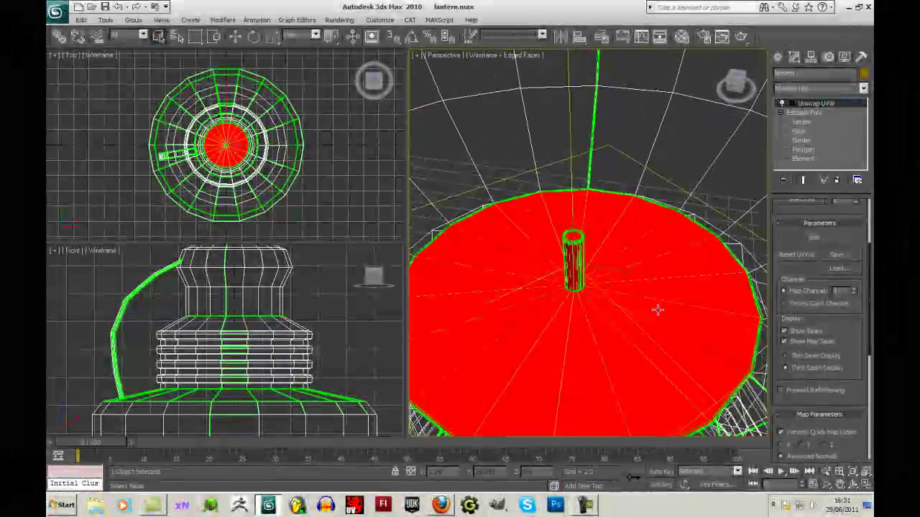
click(793, 103)
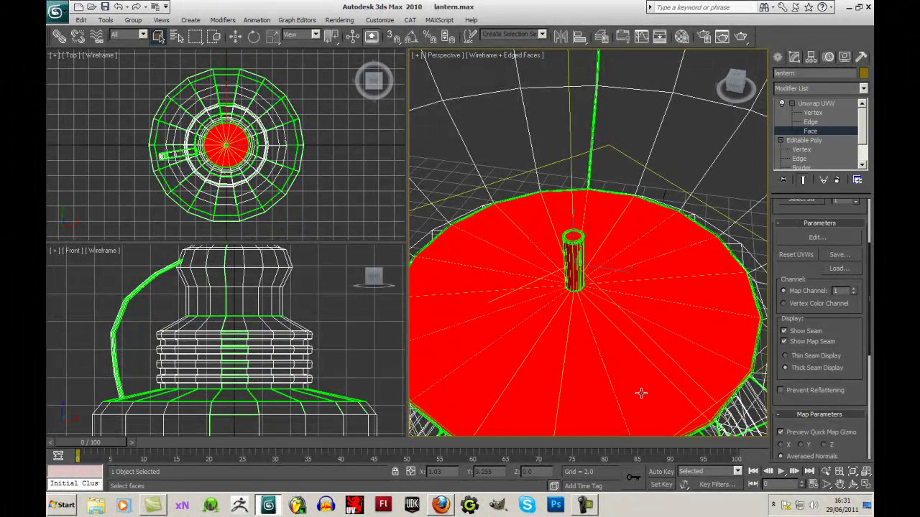
alt+click(689, 324)
alt+click(700, 292)
alt+click(686, 255)
alt+click(671, 243)
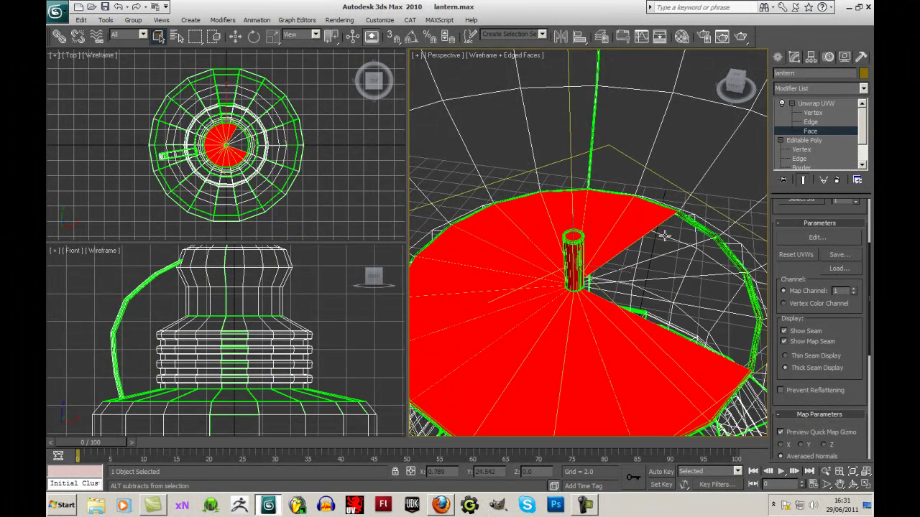
alt+click(644, 228)
alt+click(606, 207)
alt+click(554, 208)
alt+click(535, 217)
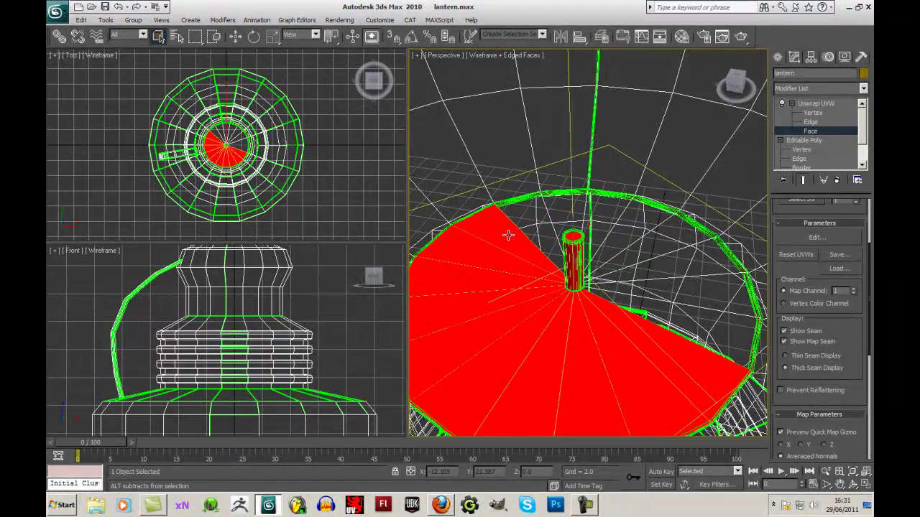
alt+click(503, 237)
alt+click(478, 257)
alt+click(467, 287)
alt+click(460, 323)
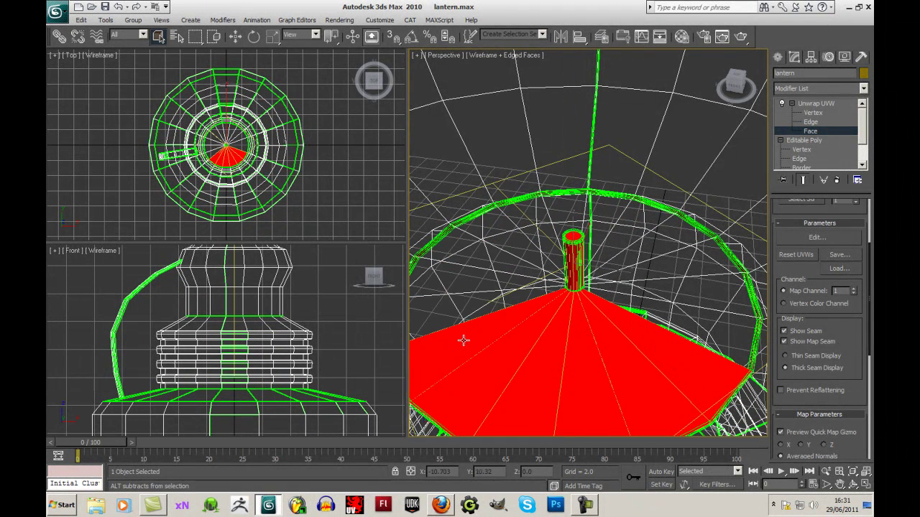
alt+click(478, 352)
alt+click(502, 370)
alt+click(550, 377)
alt+click(596, 379)
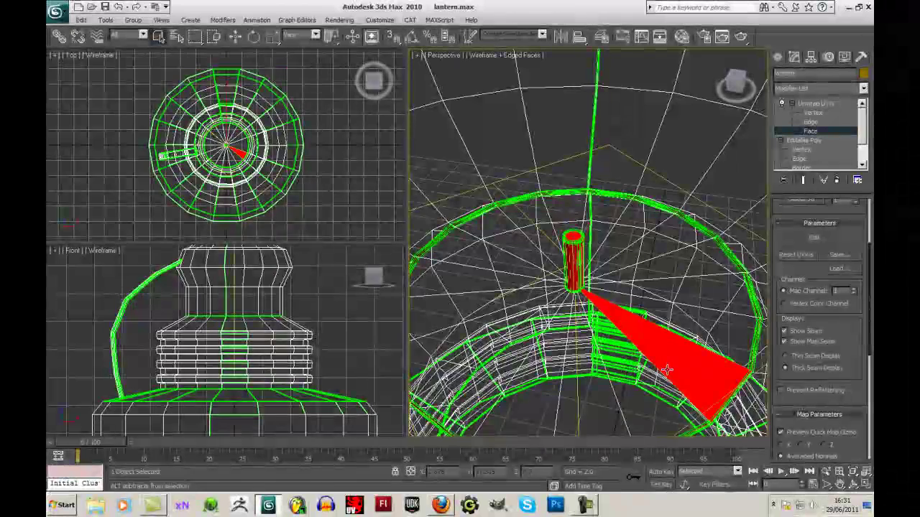
alt+click(647, 370)
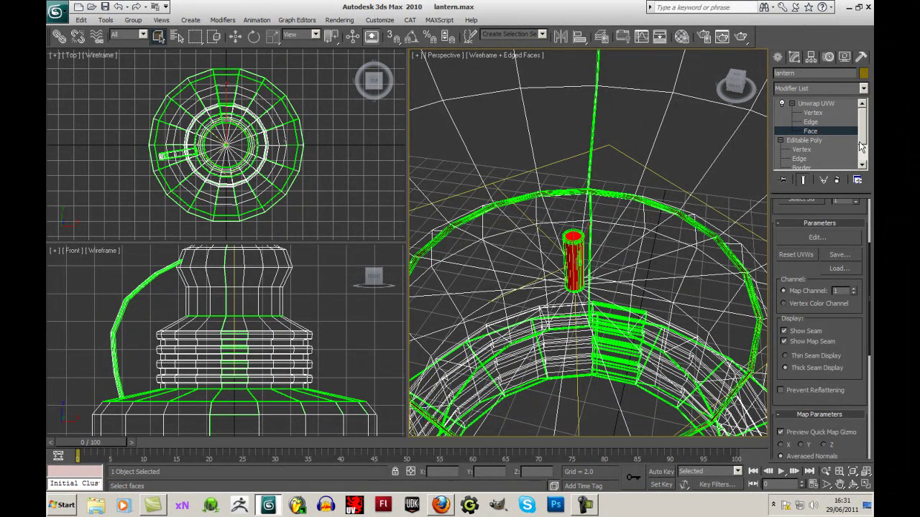
- Apply cylindrical mapping to the selected faces of the small central tube
drag(865, 143, 868, 160)
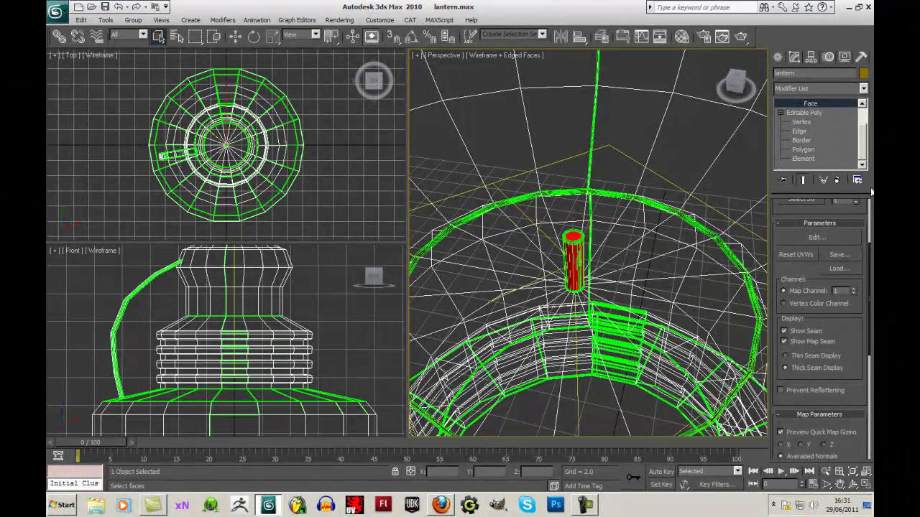
scroll(847, 359, down, 5)
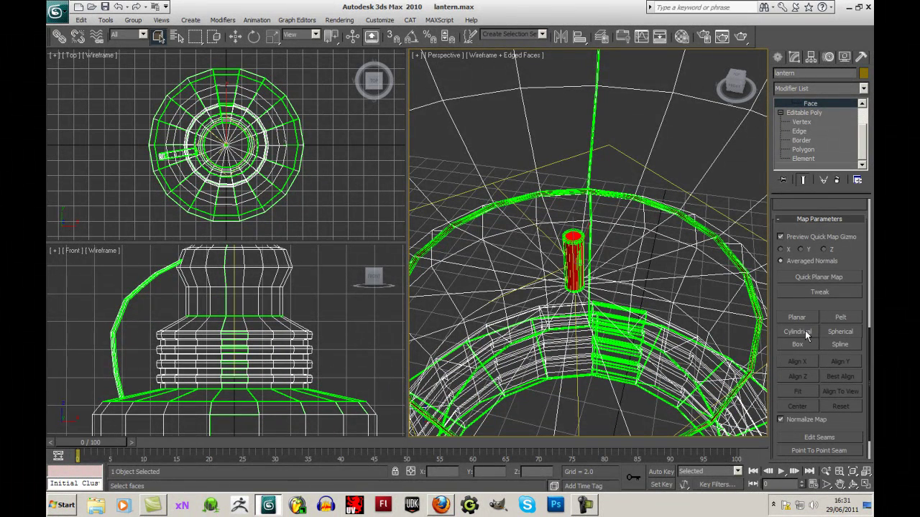
click(807, 334)
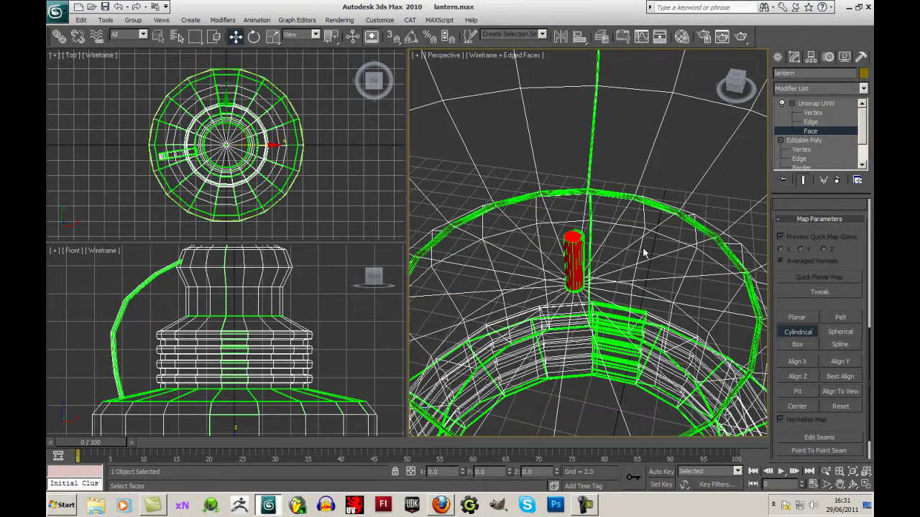
alt+middle_drag(711, 331, 630, 271)
scroll(778, 124, up, 4)
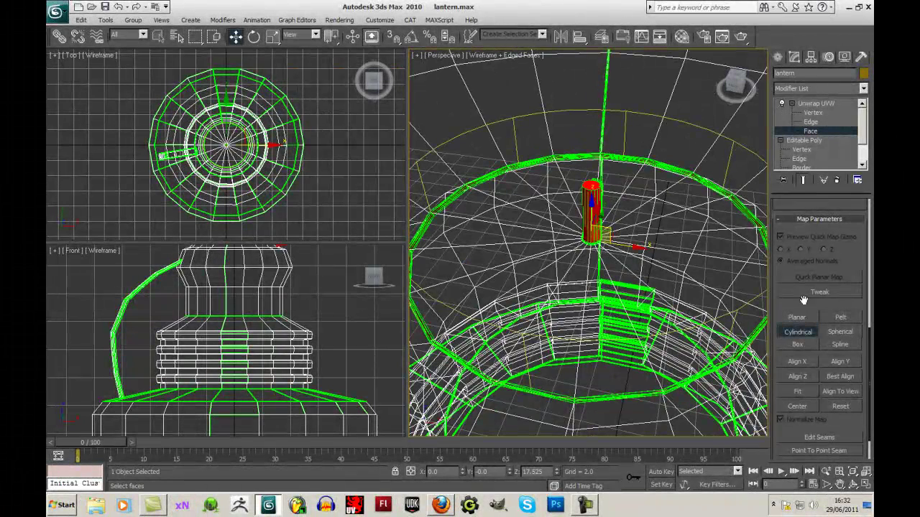
- Reopen the UV editor and examine the tube's mapped UVs against the other pieces and the model
scroll(855, 266, up, 3)
click(831, 259)
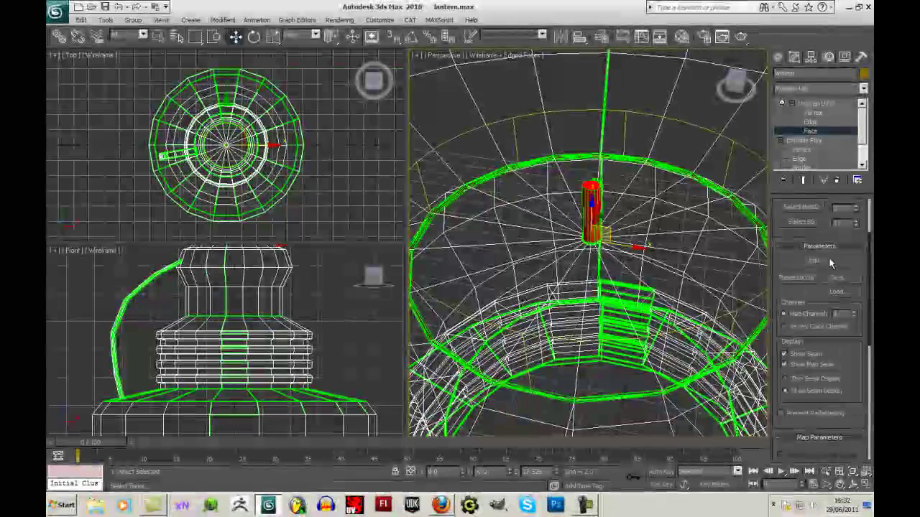
scroll(341, 273, down, 3)
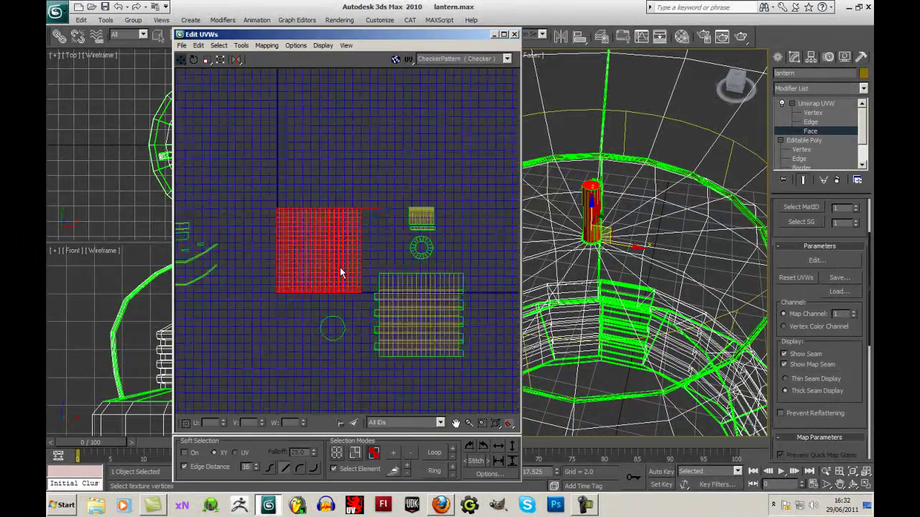
scroll(342, 273, up, 2)
scroll(325, 278, down, 2)
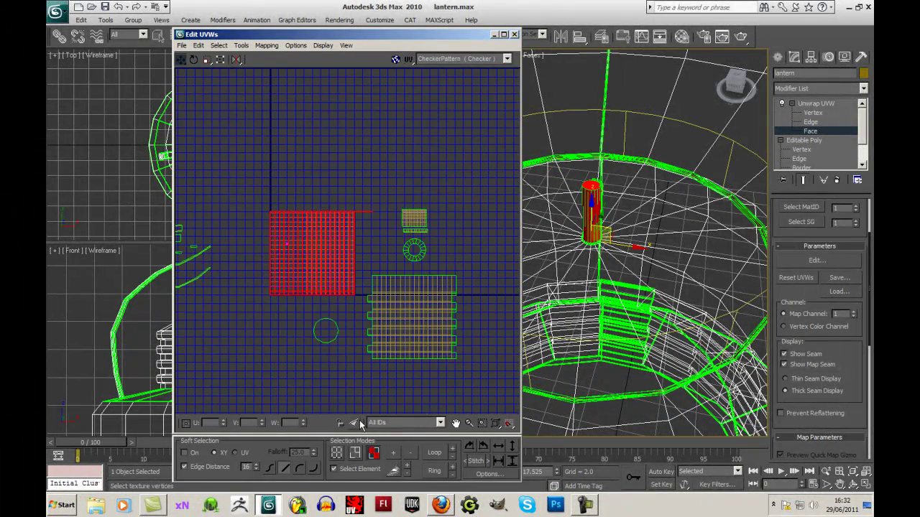
middle_drag(358, 204, 319, 196)
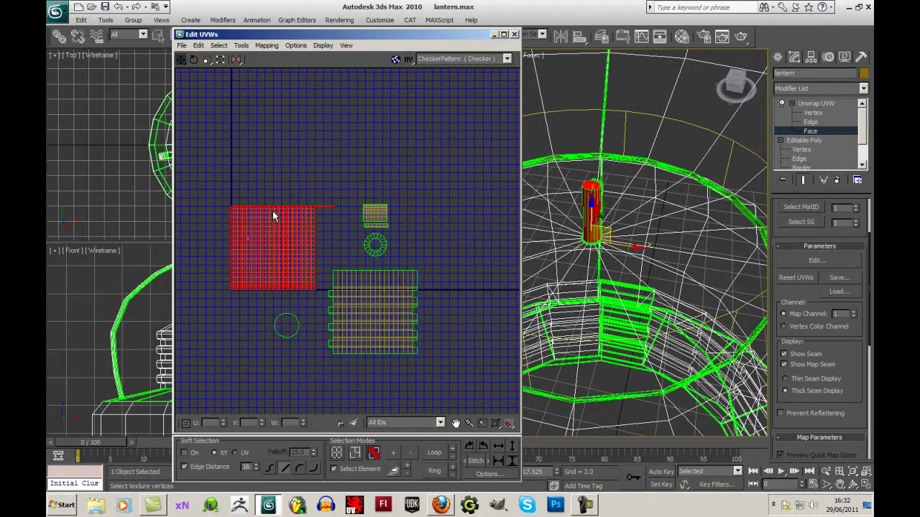
scroll(274, 255, up, 3)
scroll(339, 248, down, 4)
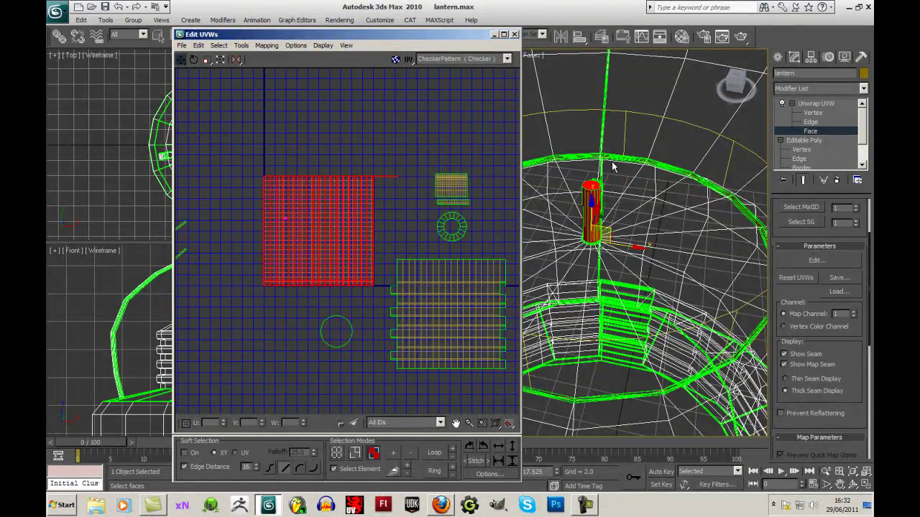
alt+middle_drag(612, 166, 663, 163)
alt+middle_drag(697, 269, 615, 266)
scroll(298, 240, up, 5)
middle_click(285, 227)
scroll(282, 227, up, 4)
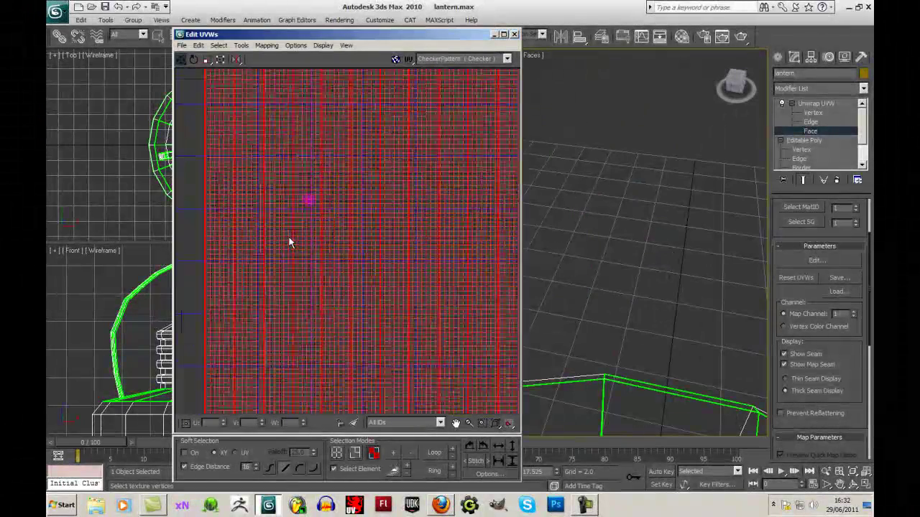
scroll(302, 215, up, 1)
scroll(318, 203, down, 6)
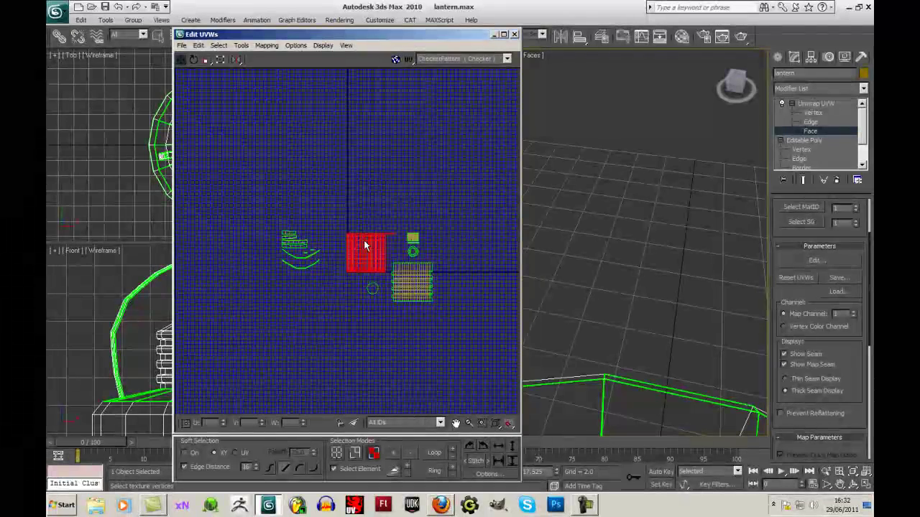
- Leave face level and move the tube's UVs out of the texture square, above the small UV pieces beside it
click(815, 105)
drag(380, 247, 427, 209)
scroll(372, 242, up, 3)
- Pack the tiny disc UVs left in the texture square so they fill it, and move the disc directly above the square
click(351, 285)
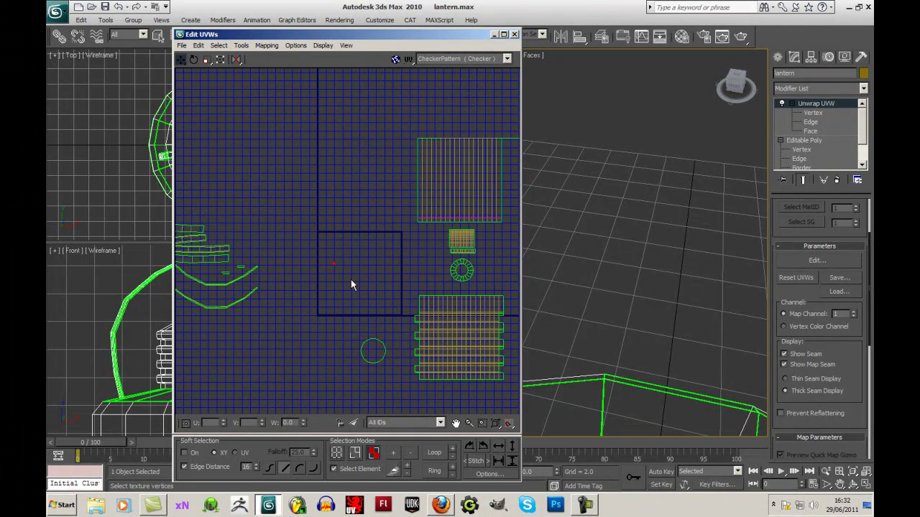
click(245, 45)
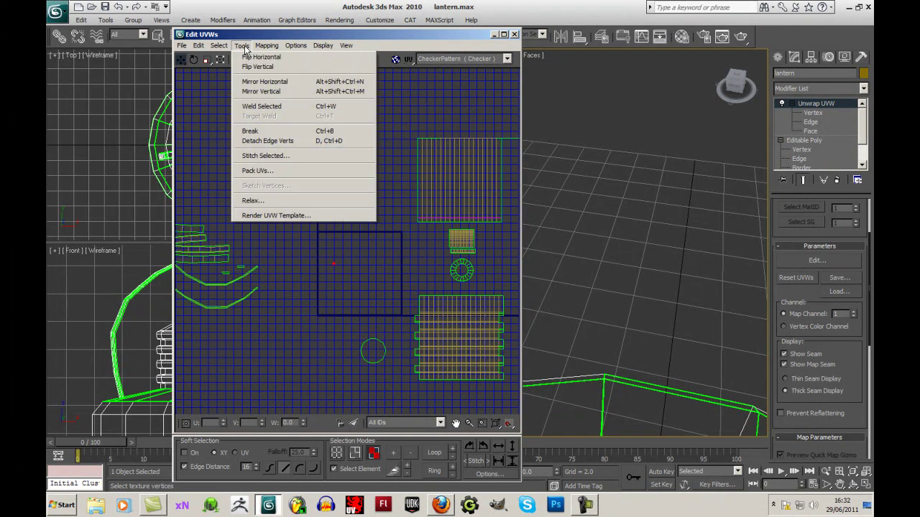
click(255, 172)
click(330, 77)
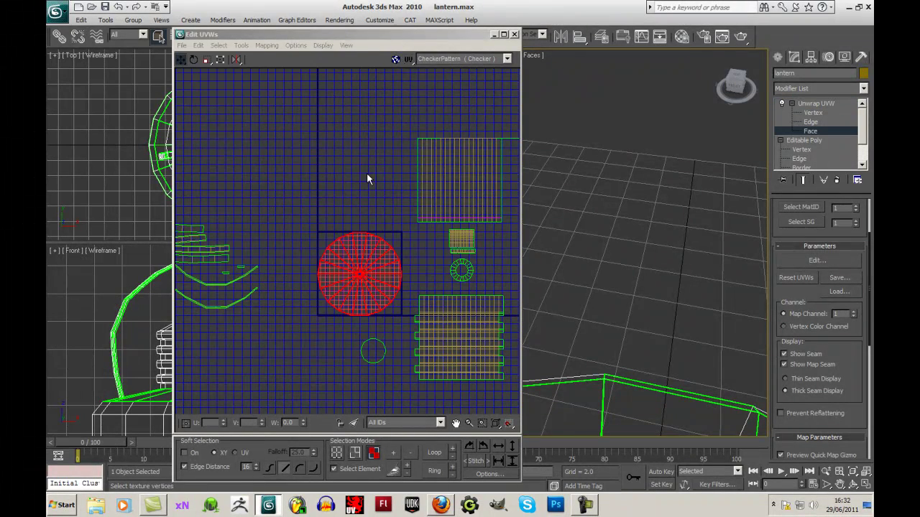
drag(365, 268, 368, 163)
click(386, 273)
- Examine the tube's rearranged UV pieces and the ribbed neck of the lantern
middle_drag(400, 279, 335, 255)
scroll(392, 172, up, 5)
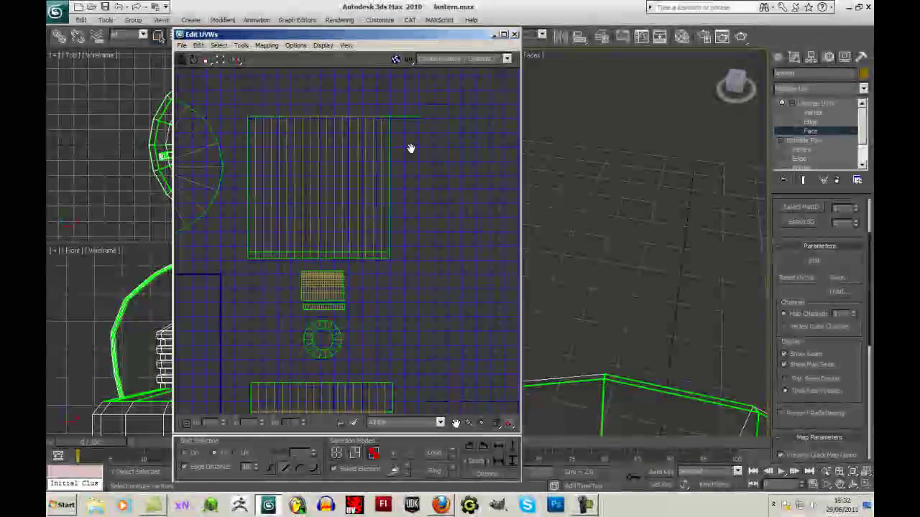
scroll(381, 149, up, 2)
scroll(395, 219, down, 8)
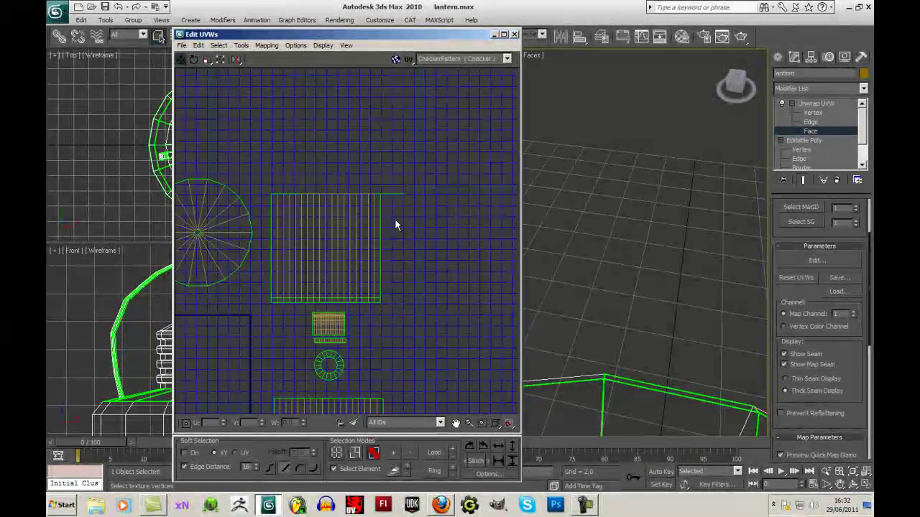
scroll(560, 192, up, 4)
scroll(627, 289, up, 4)
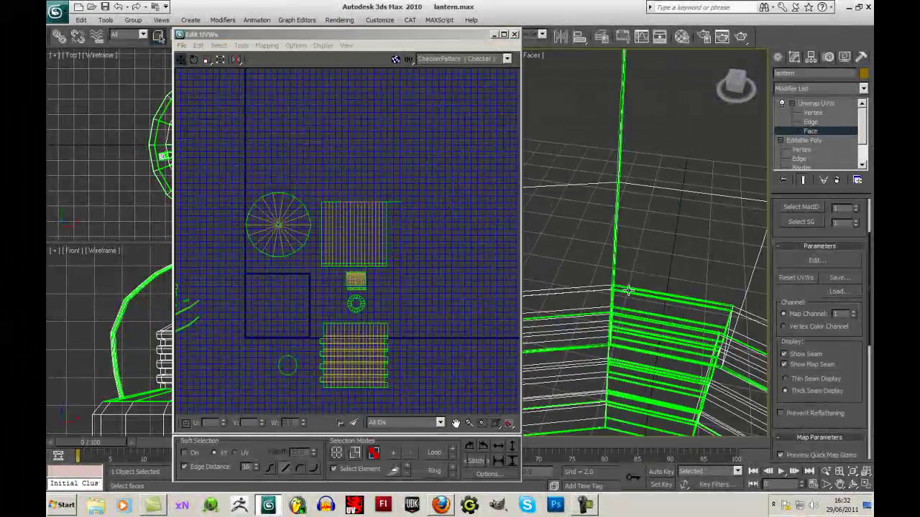
- Collapse the Unwrap UVW modifier into the lantern's editable poly and save the file
drag(432, 33, 302, 43)
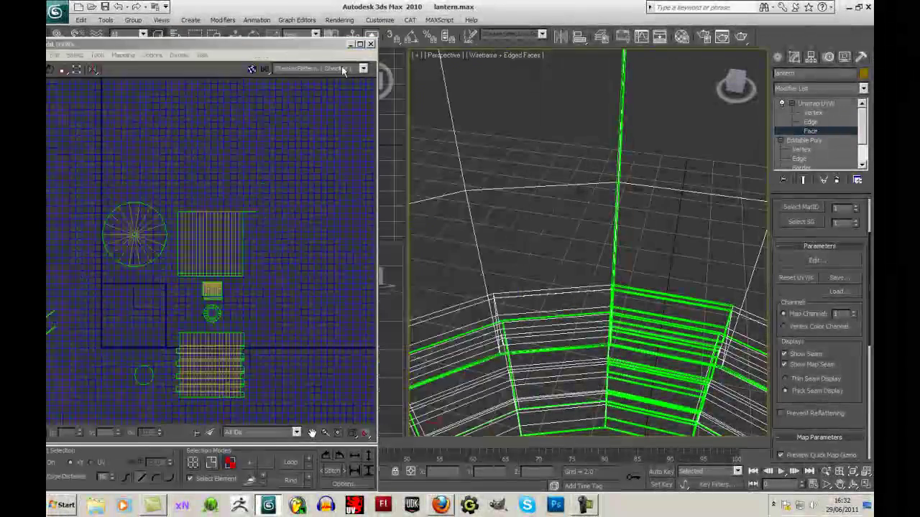
click(819, 104)
right_click(816, 106)
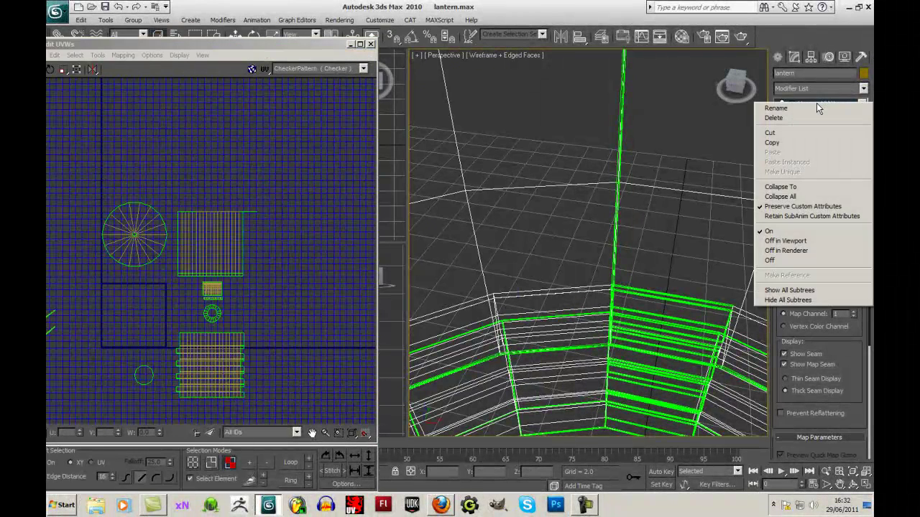
click(790, 187)
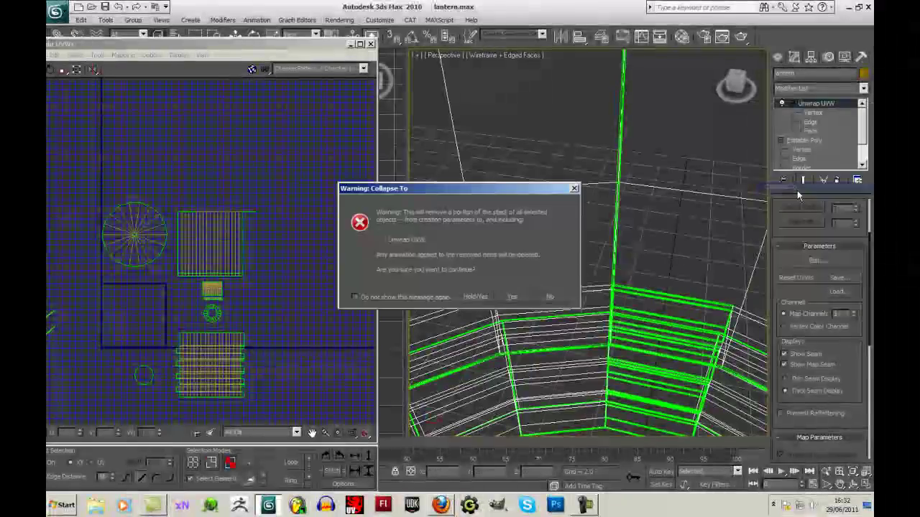
click(512, 296)
scroll(589, 281, down, 5)
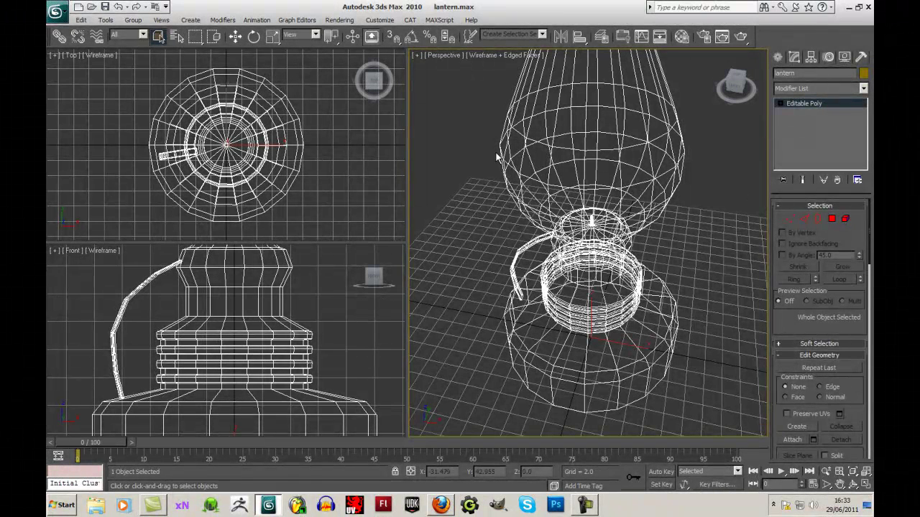
click(105, 7)
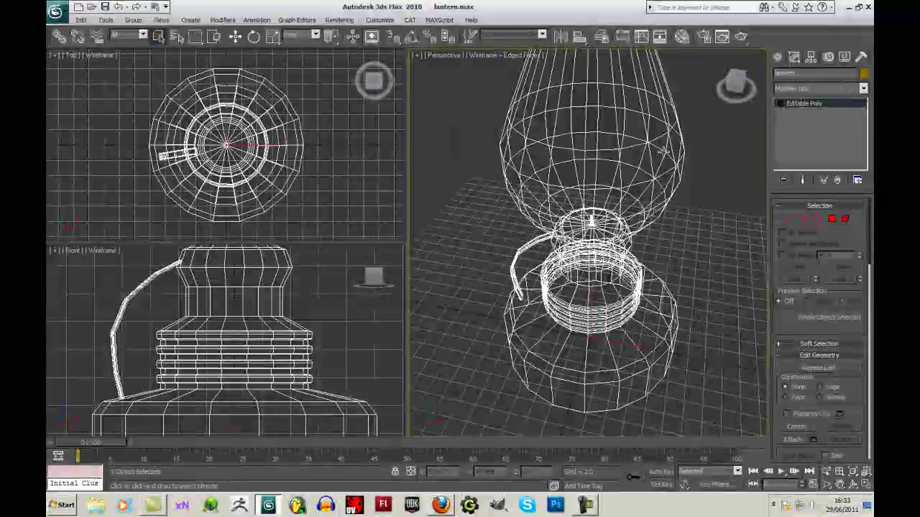
- Apply a new Unwrap UVW modifier to the lantern and open its UV editor maximized
click(780, 104)
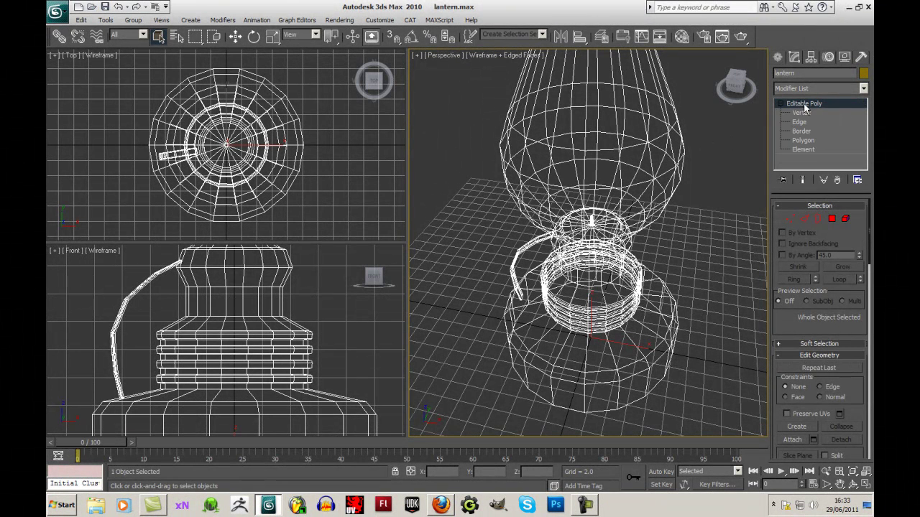
click(863, 88)
drag(866, 134, 865, 406)
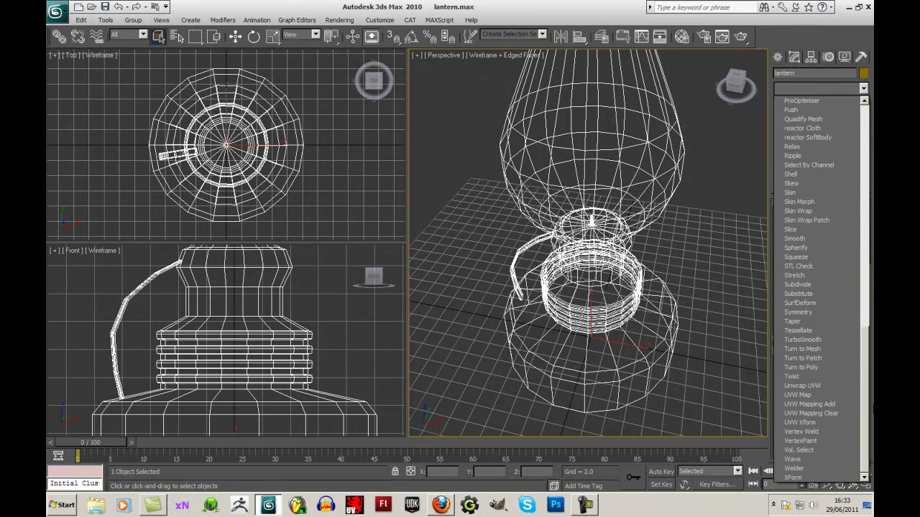
click(836, 386)
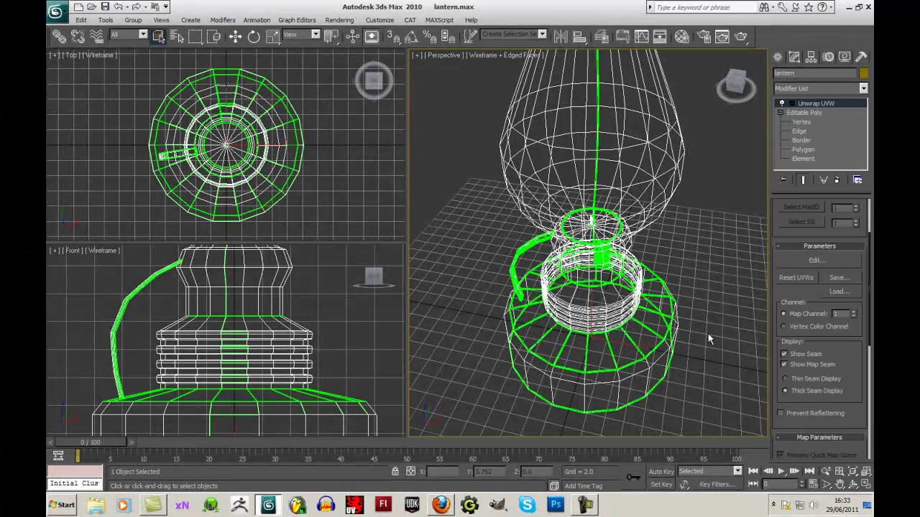
click(793, 260)
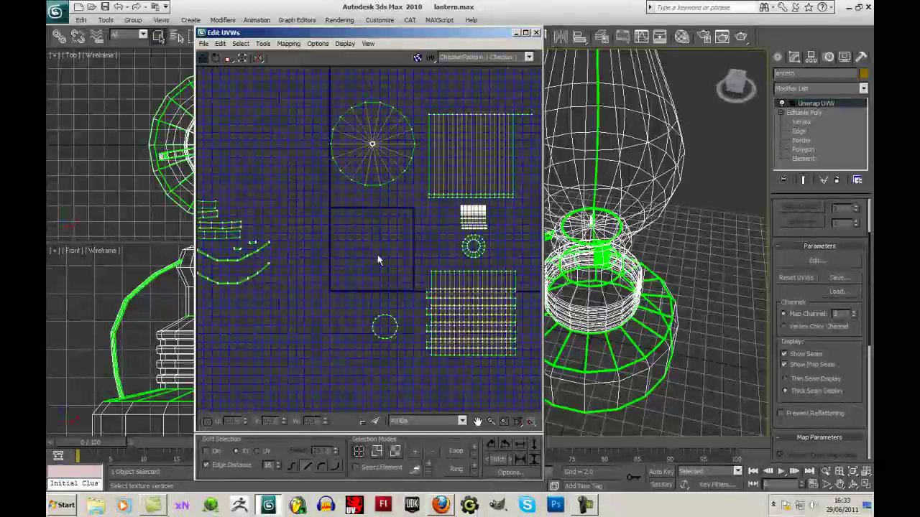
click(524, 33)
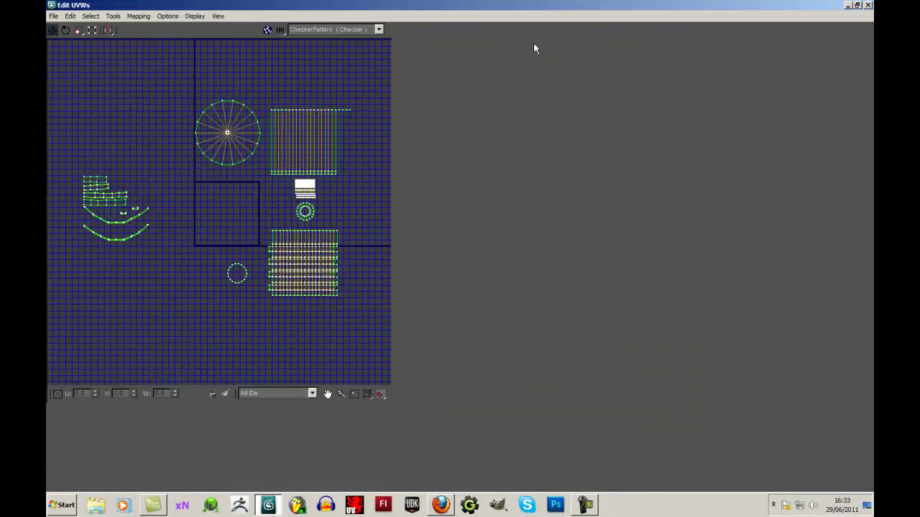
- Pull apart the overlapping vertices at the upper-right corner of the tall striped UV piece, opening the flattened cap face into a flap
scroll(411, 210, up, 4)
middle_drag(733, 181, 324, 361)
scroll(503, 262, up, 2)
middle_drag(487, 163, 511, 259)
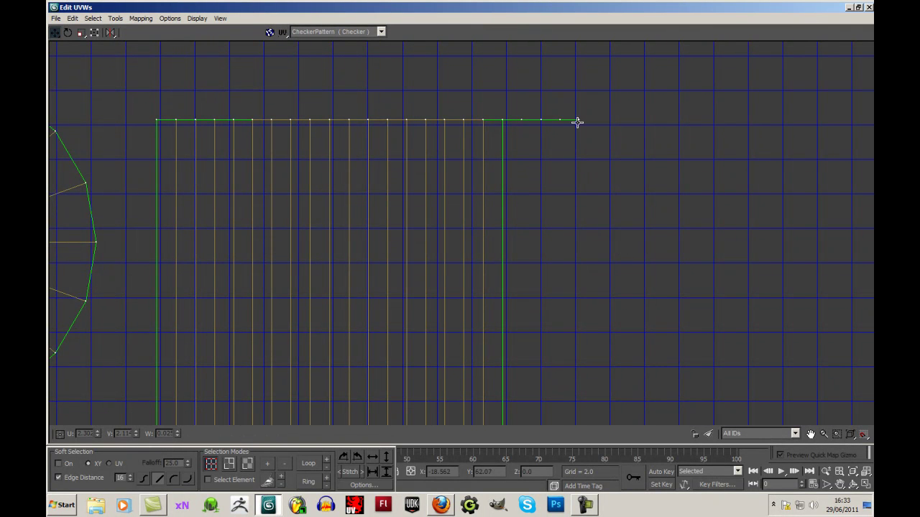
drag(561, 119, 489, 86)
drag(483, 121, 530, 170)
mouse_move(487, 138)
mouse_down()
mouse_move(565, 149)
mouse_move(498, 151)
mouse_up()
drag(489, 86, 537, 141)
drag(518, 88, 570, 141)
drag(536, 91, 610, 142)
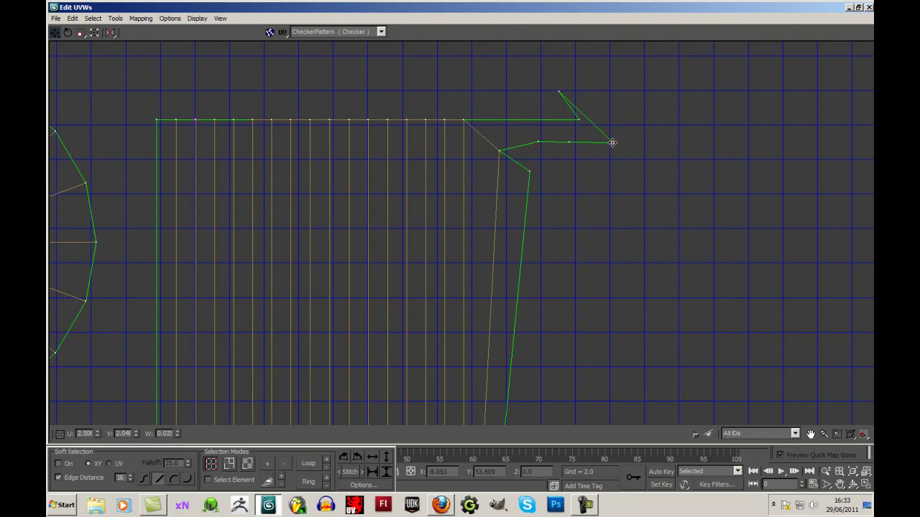
drag(558, 91, 610, 118)
- Try moving individual vertices along the upper-left edge of the striped UV piece, and undo those moves
click(234, 118)
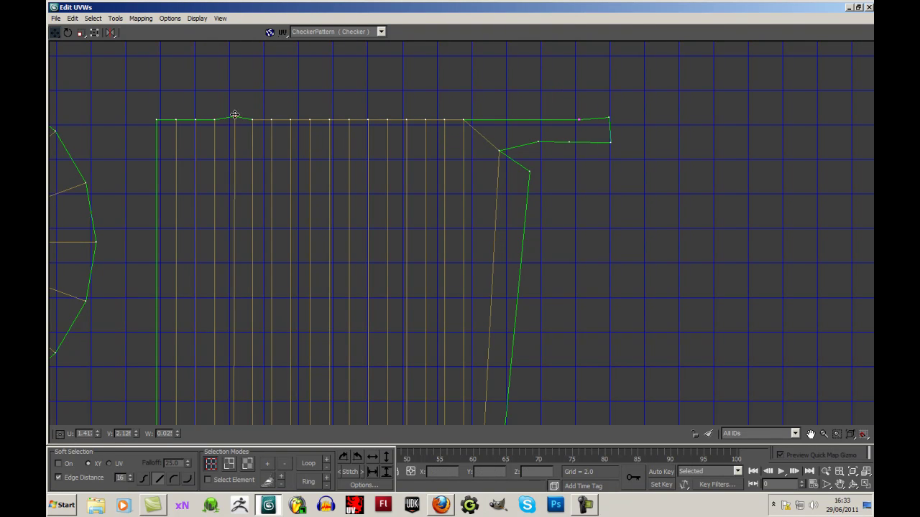
drag(214, 118, 177, 103)
key(ctrl+z)
key(ctrl+z)
key(ctrl+z)
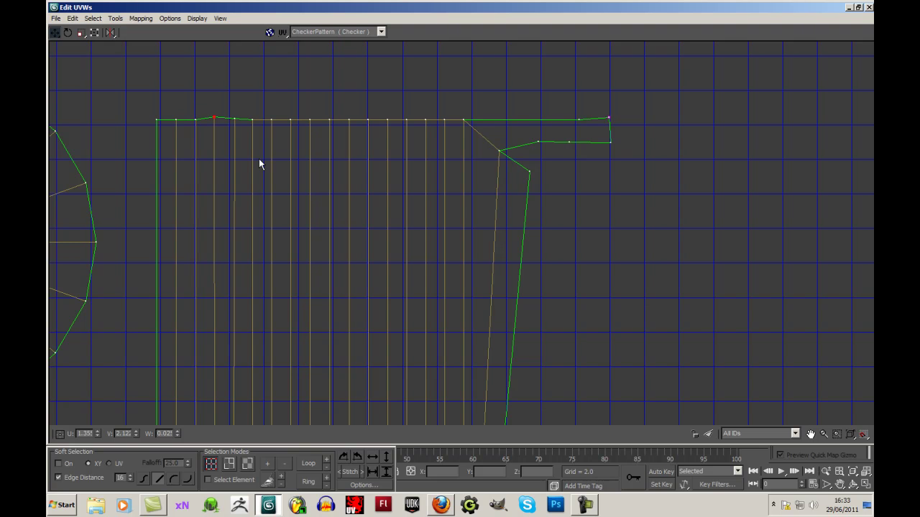
key(ctrl+z)
- Test-move one vertex on the narrow band along the striped piece's lower edge, and undo the move
middle_drag(327, 169, 383, 109)
scroll(382, 109, down, 3)
scroll(379, 185, up, 2)
scroll(393, 237, up, 3)
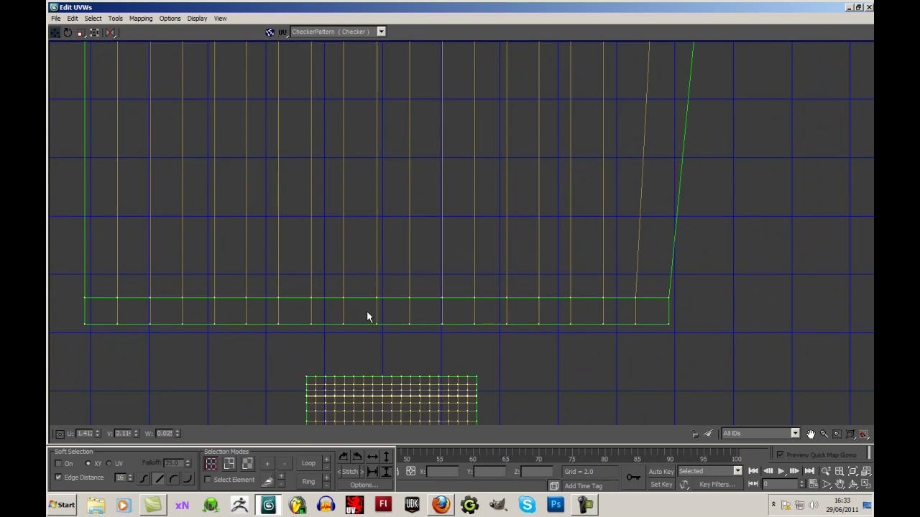
mouse_move(348, 307)
mouse_down()
mouse_move(337, 308)
mouse_move(345, 306)
mouse_up()
scroll(361, 317, up, 3)
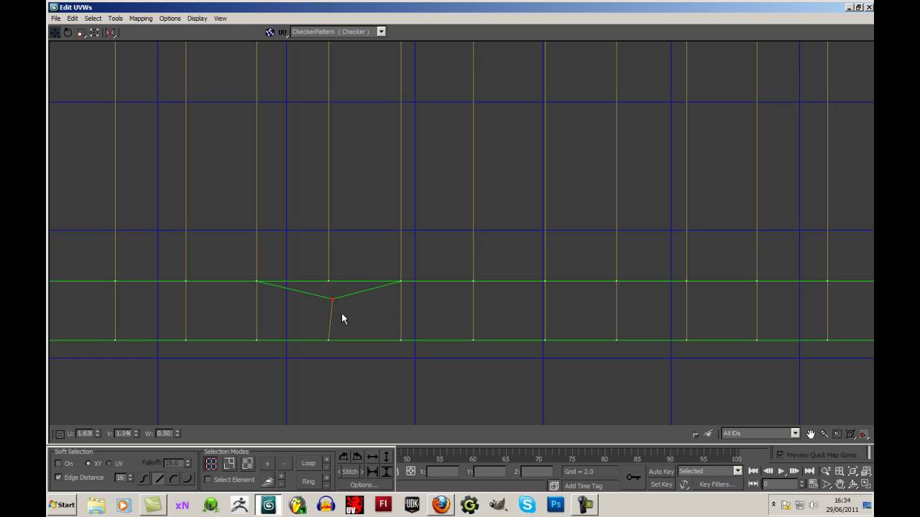
click(300, 316)
key(ctrl+z)
- In face mode, select the narrow band along the striped piece's lower edge and move it slightly down, clear of the piece
scroll(339, 316, down, 3)
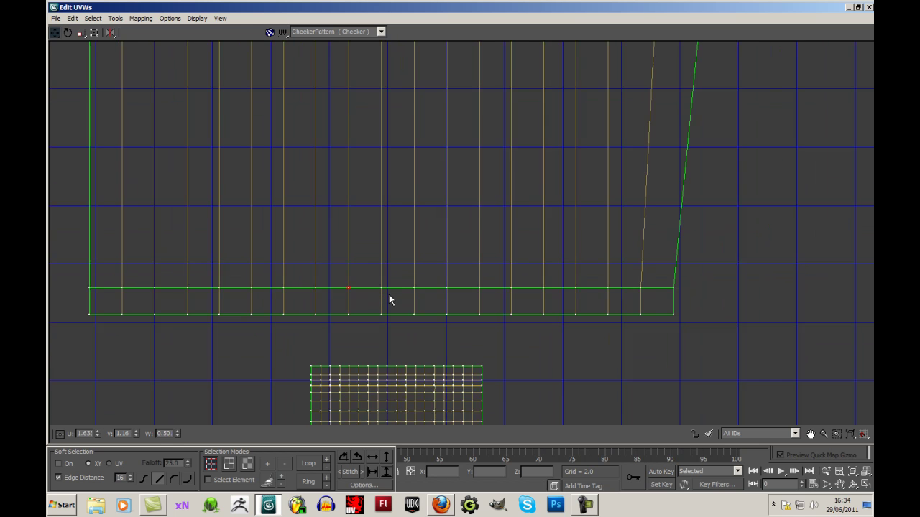
scroll(590, 298, down, 2)
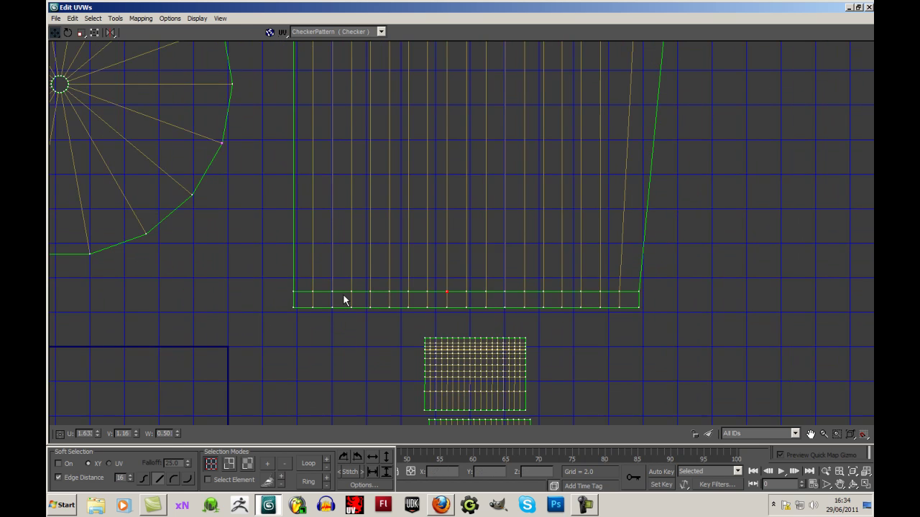
middle_drag(457, 310, 432, 246)
scroll(303, 408, down, 2)
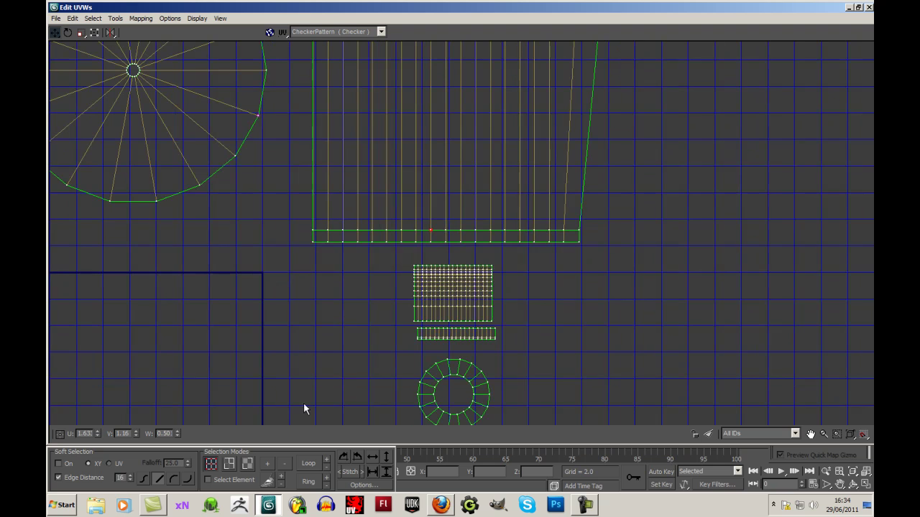
click(247, 464)
drag(304, 253, 643, 237)
drag(533, 242, 531, 249)
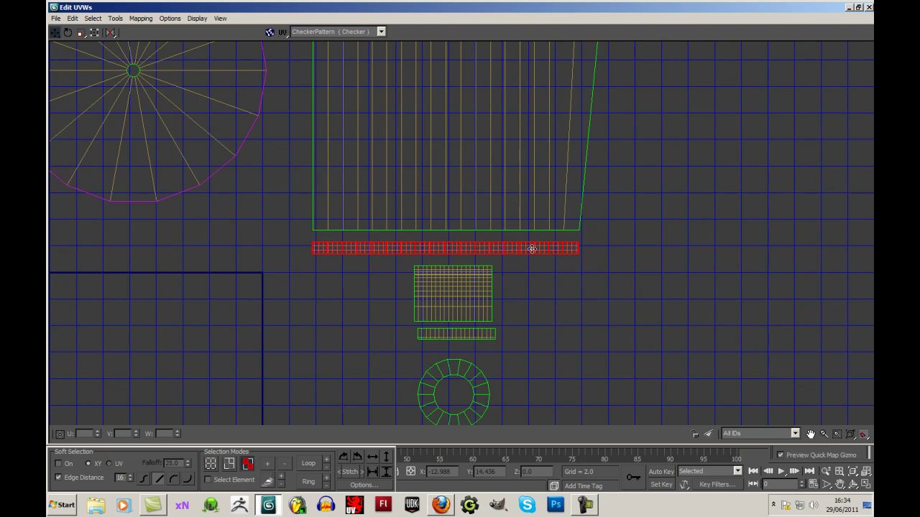
click(556, 284)
scroll(556, 285, up, 3)
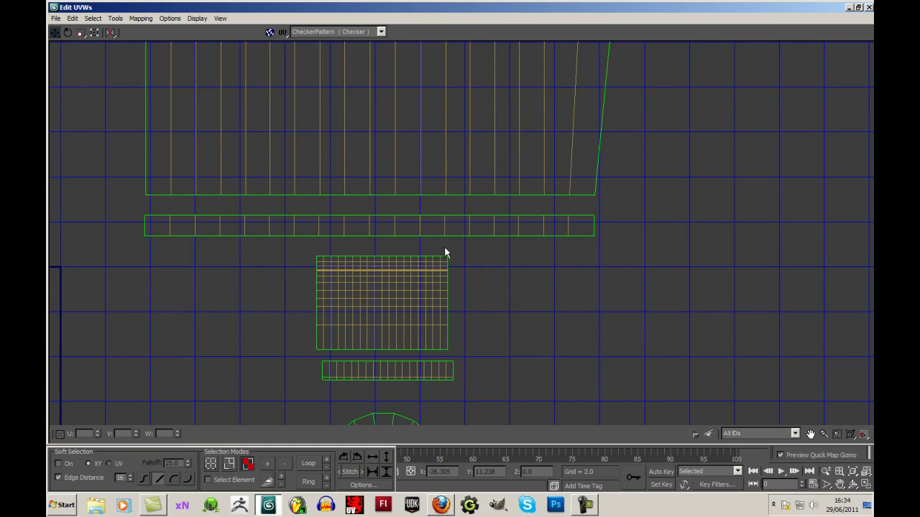
click(459, 224)
click(501, 254)
- In vertex mode, straighten the striped piece's right edge and pull the flap's two nearest lower vertices in toward its corner
scroll(532, 166, down, 4)
middle_drag(627, 194, 571, 324)
scroll(572, 329, down, 3)
middle_drag(626, 248, 534, 320)
scroll(520, 311, up, 3)
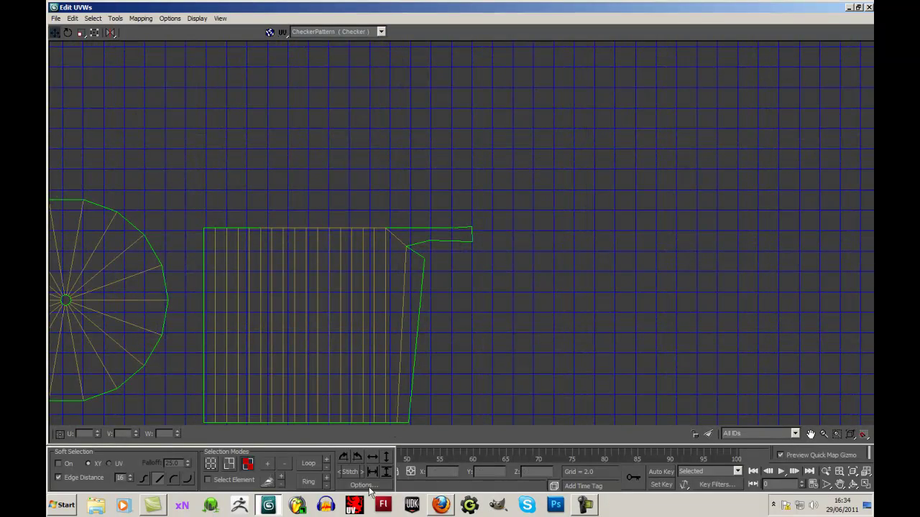
click(212, 464)
scroll(421, 280, up, 2)
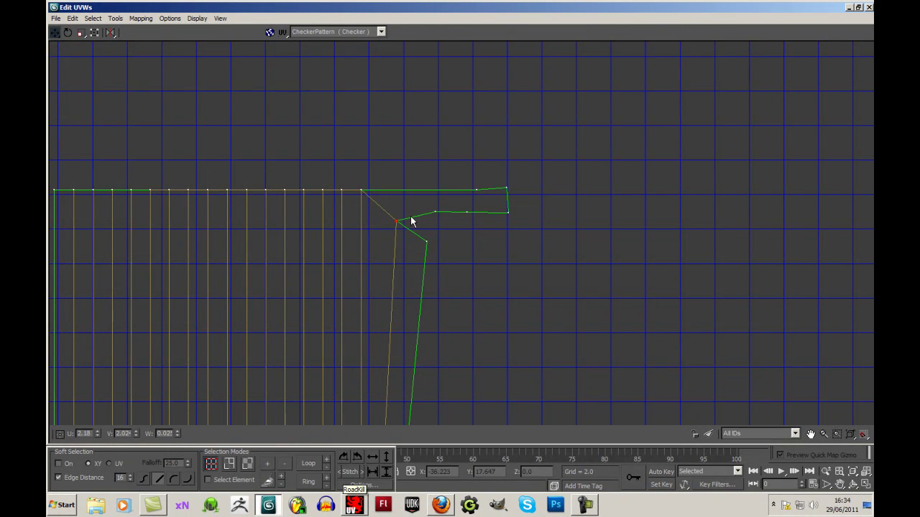
drag(396, 219, 380, 219)
drag(429, 241, 400, 232)
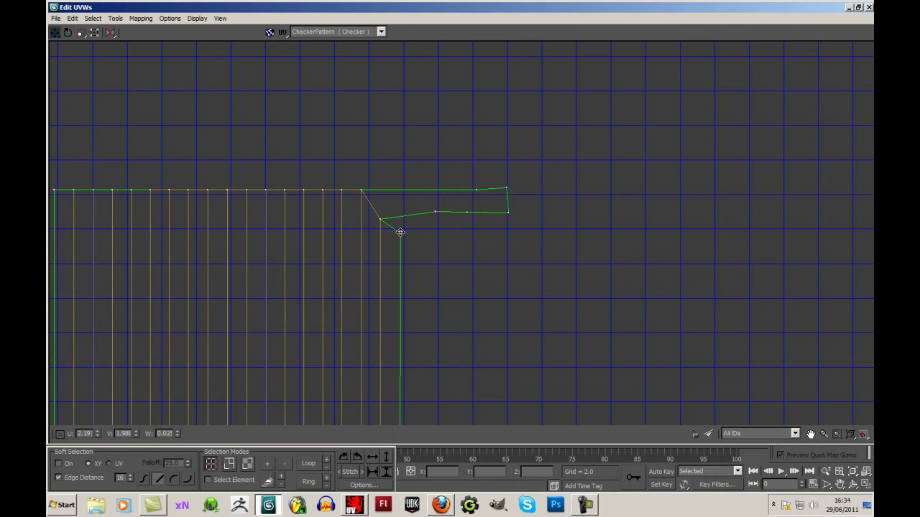
middle_drag(474, 254, 476, 224)
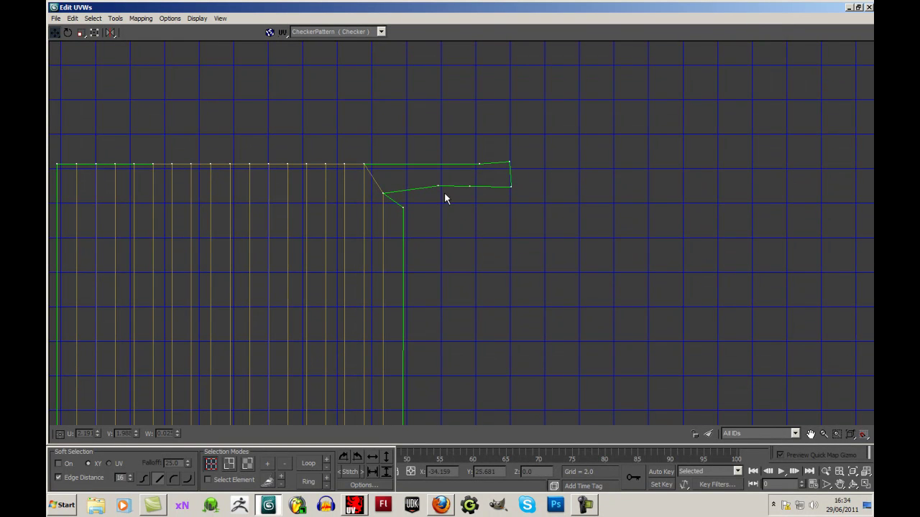
key(w)
drag(437, 187, 403, 207)
drag(469, 188, 429, 207)
scroll(392, 197, down, 3)
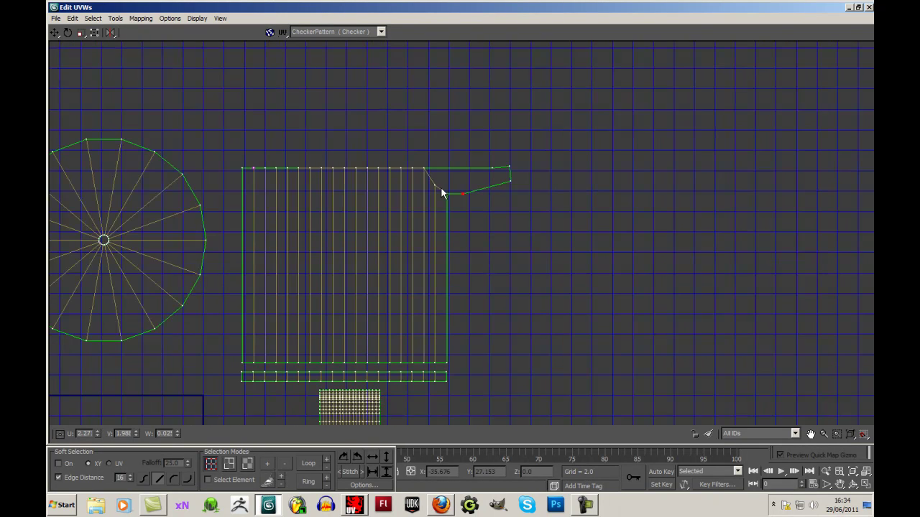
scroll(441, 187, up, 2)
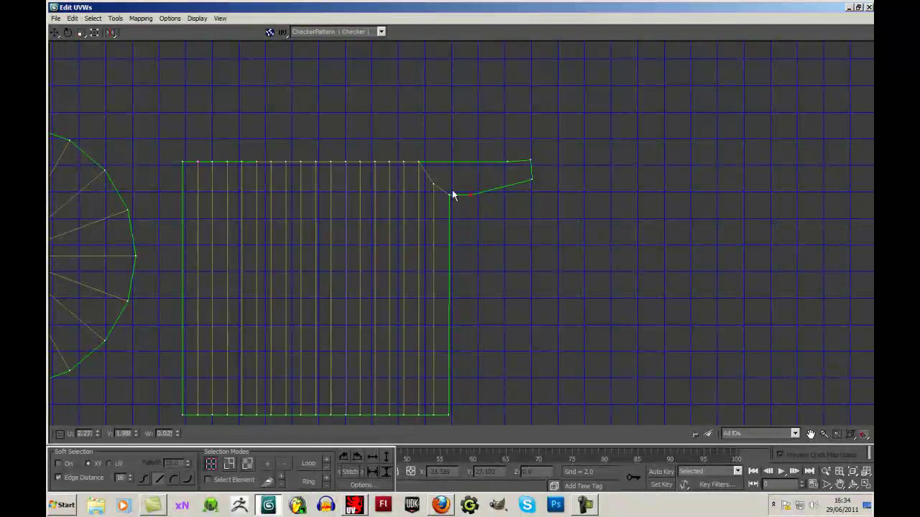
- Select the cap face forming the flap and move it away, above the striped UV piece
click(248, 465)
click(489, 181)
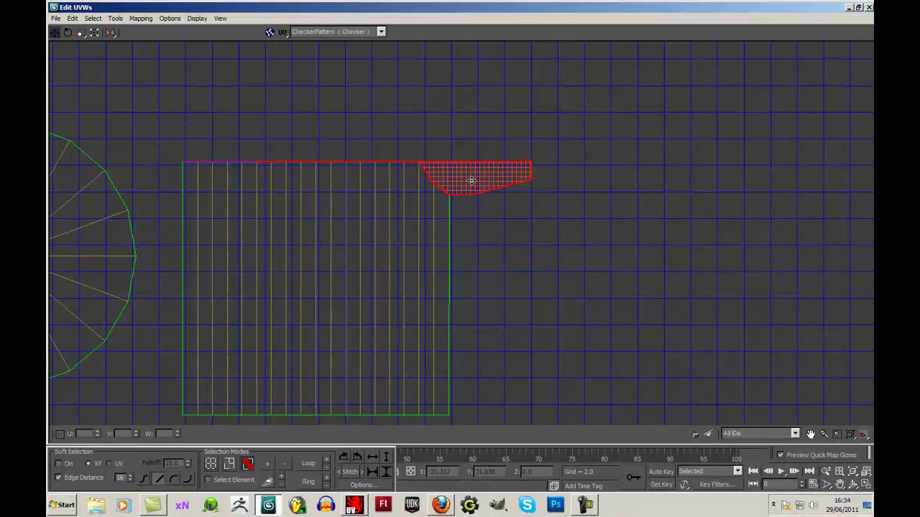
right_click(479, 175)
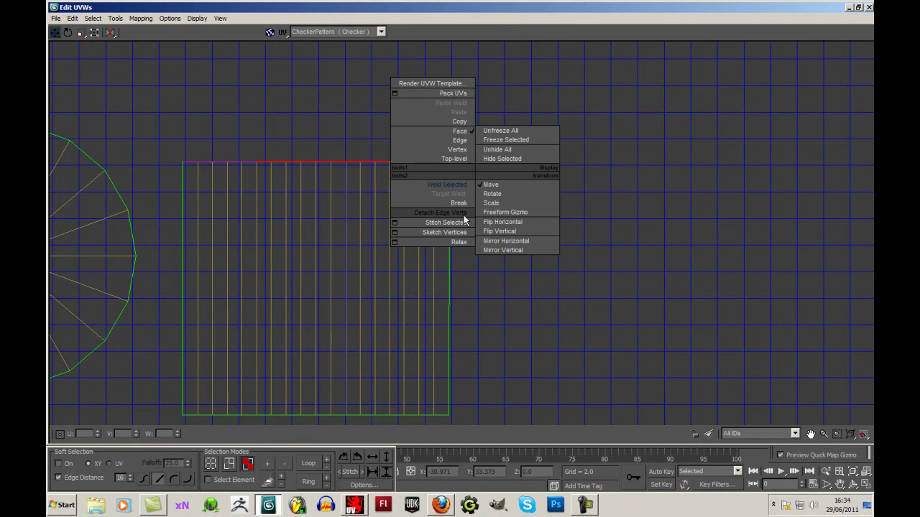
click(488, 208)
drag(480, 175, 394, 113)
click(460, 150)
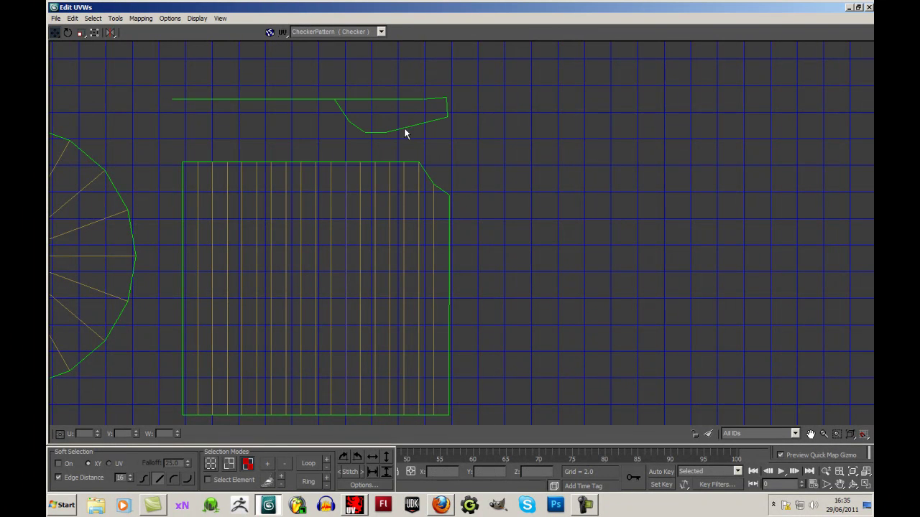
- In vertex mode, pull vertices down one by one from the cap face's flat upper line to open up its outline
middle_drag(463, 157, 533, 184)
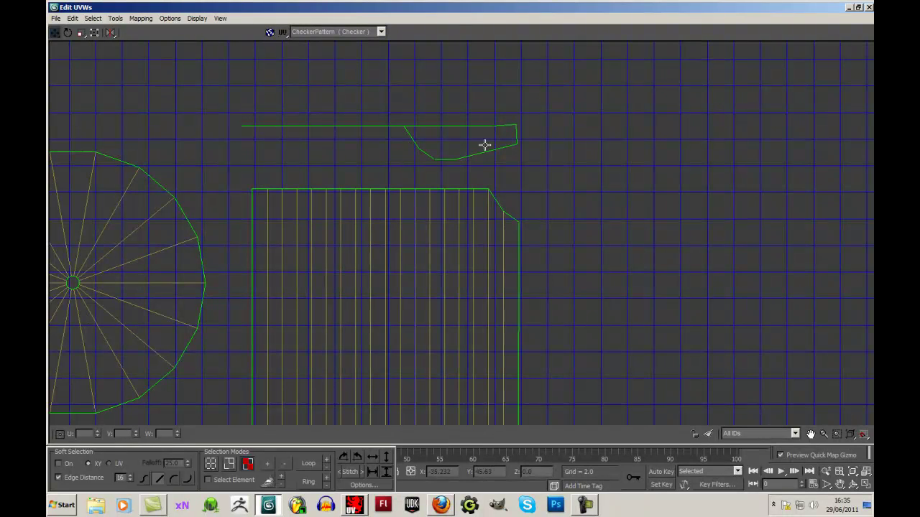
click(212, 465)
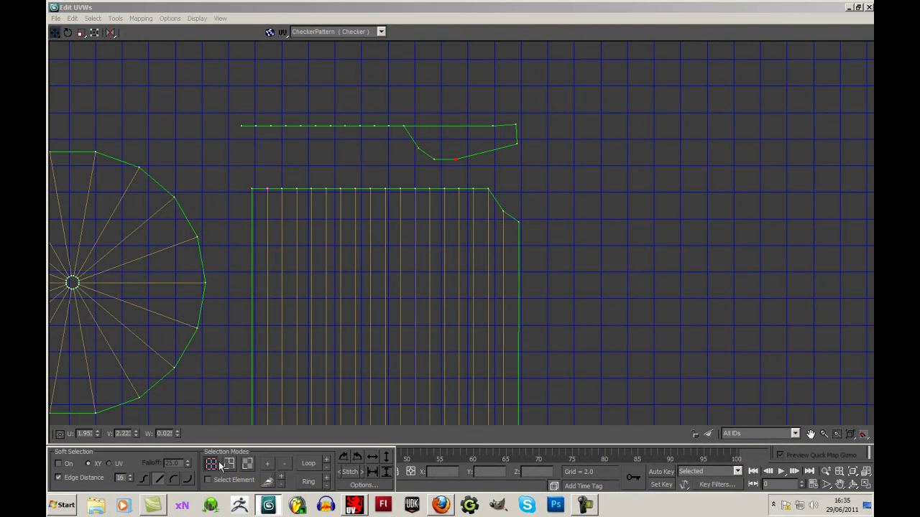
drag(387, 128, 397, 154)
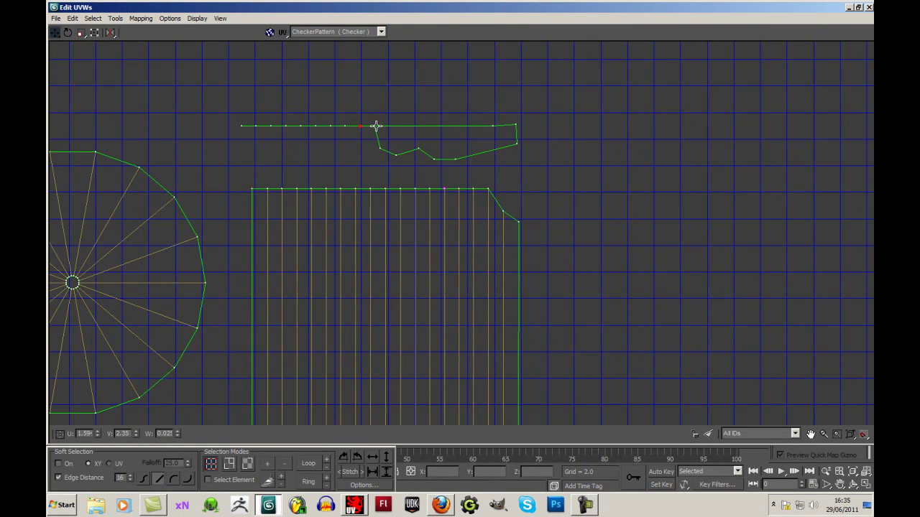
drag(373, 126, 303, 162)
- Target-weld five cap face vertices onto the striped piece's upper-edge vertices in order, starting at its left corner
click(406, 173)
click(254, 190)
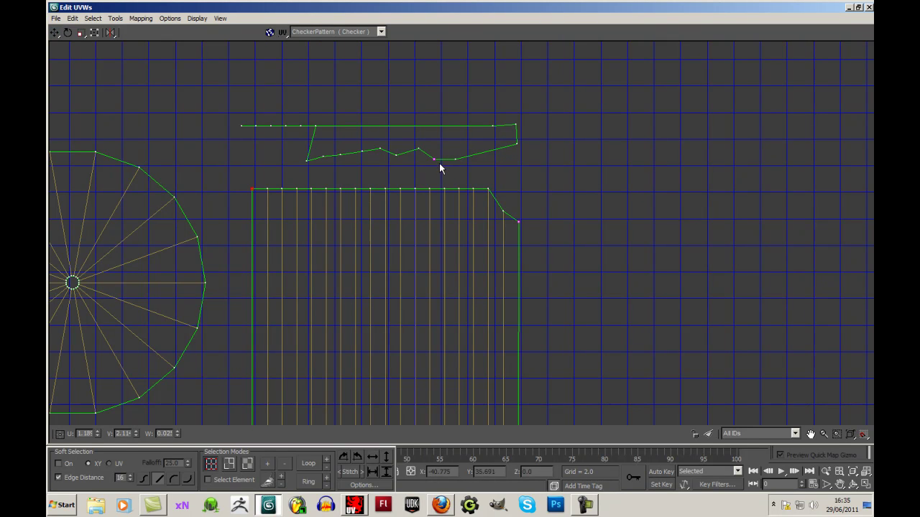
drag(434, 159, 252, 189)
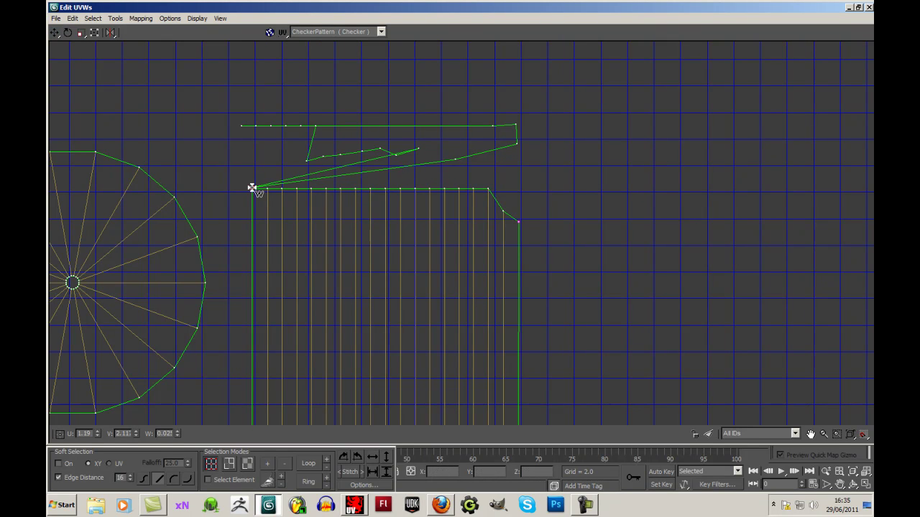
drag(453, 159, 267, 188)
drag(516, 145, 282, 188)
drag(514, 126, 296, 188)
drag(490, 128, 310, 189)
- Target-weld the cap face's six remaining upper-line vertices onto the next upper-edge vertices of the striped piece, continuing rightward
drag(247, 131, 326, 188)
drag(260, 128, 341, 189)
drag(274, 128, 356, 189)
drag(288, 128, 371, 188)
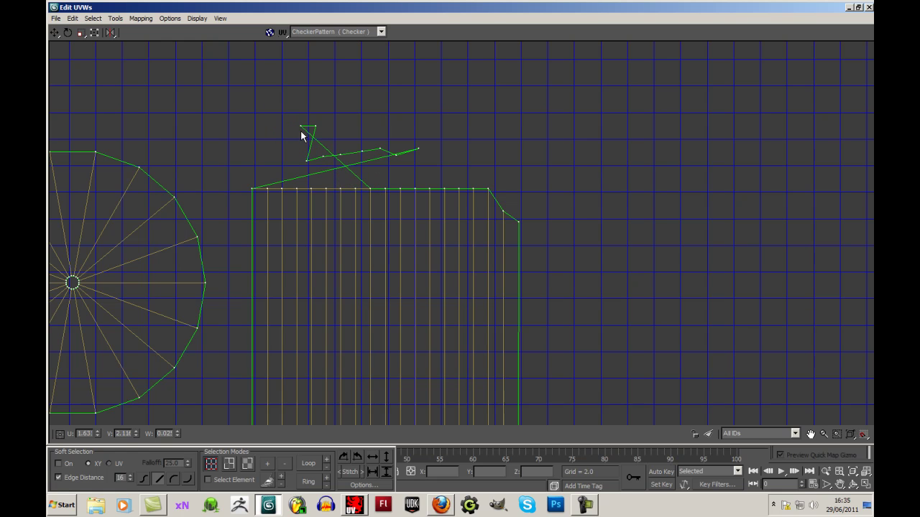
drag(301, 126, 383, 187)
drag(320, 129, 402, 189)
- Target-weld six of the cap face's lower outline vertices onto the remaining level upper-edge vertices of the striped piece
drag(313, 161, 414, 189)
drag(324, 157, 429, 189)
drag(341, 153, 444, 188)
drag(365, 152, 459, 187)
drag(385, 152, 473, 188)
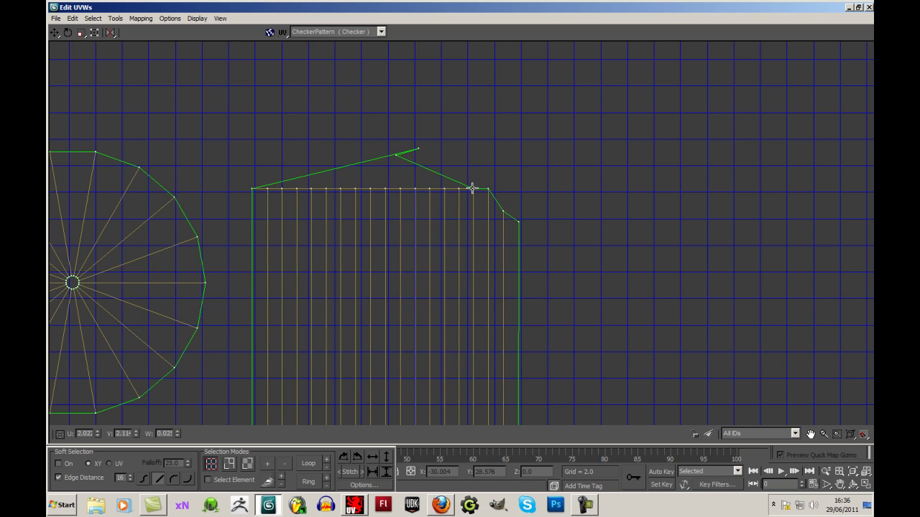
drag(396, 156, 491, 188)
- Raise the striped piece's last two upper vertices level with each other above its top edge, joining the final cap vertex
drag(421, 148, 501, 132)
drag(521, 220, 522, 131)
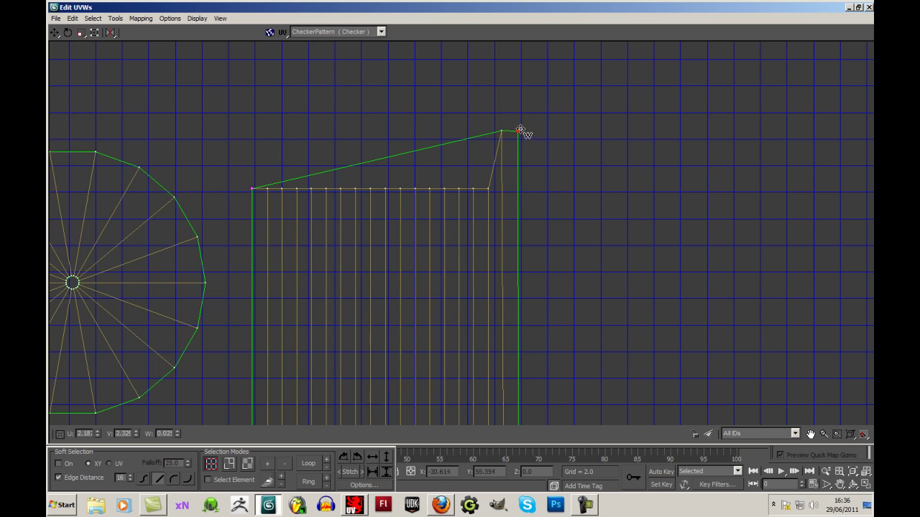
middle_drag(373, 182, 375, 178)
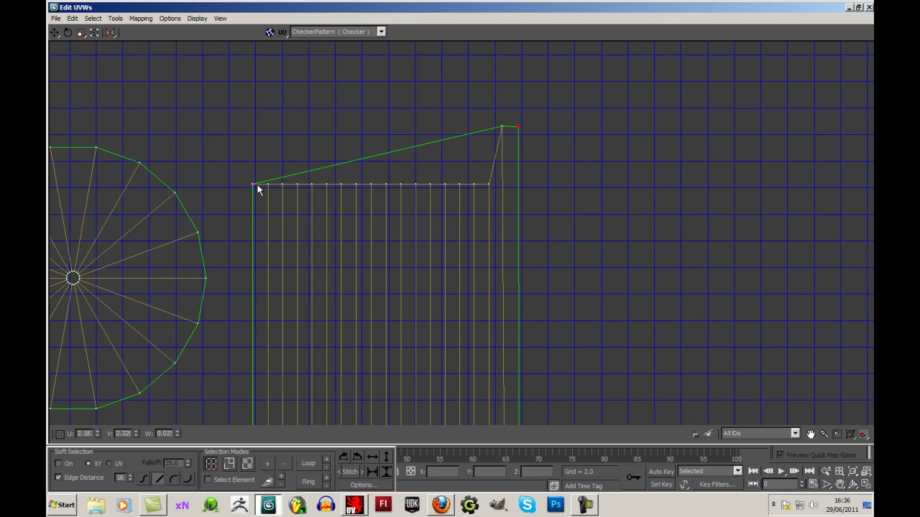
drag(518, 130, 534, 162)
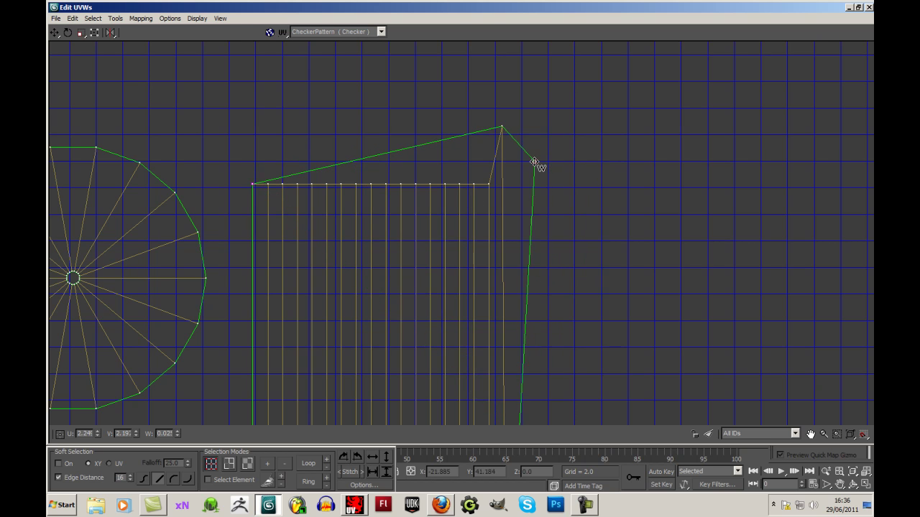
key(ctrl+z)
middle_drag(551, 126, 525, 107)
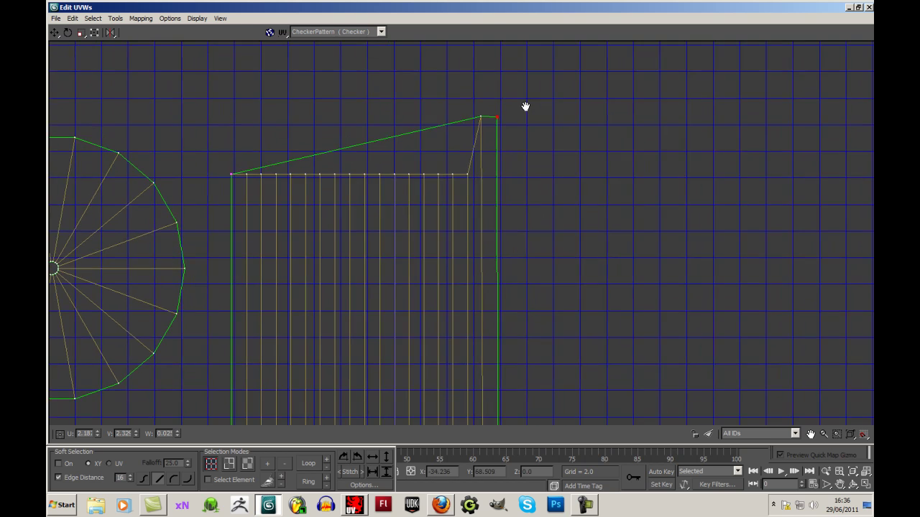
scroll(526, 110, down, 5)
scroll(481, 125, up, 5)
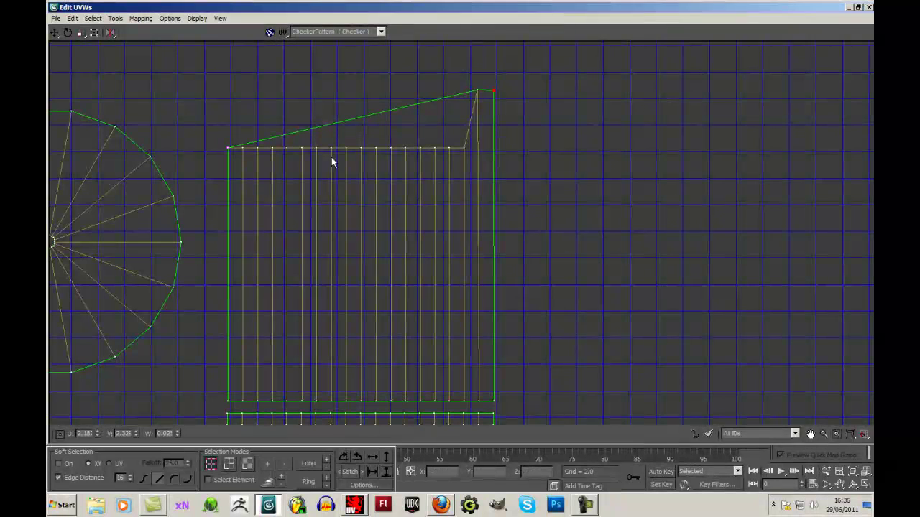
- In face mode, select the stretched cap face and shift the restored UV editor aside to uncover the perspective view
click(247, 463)
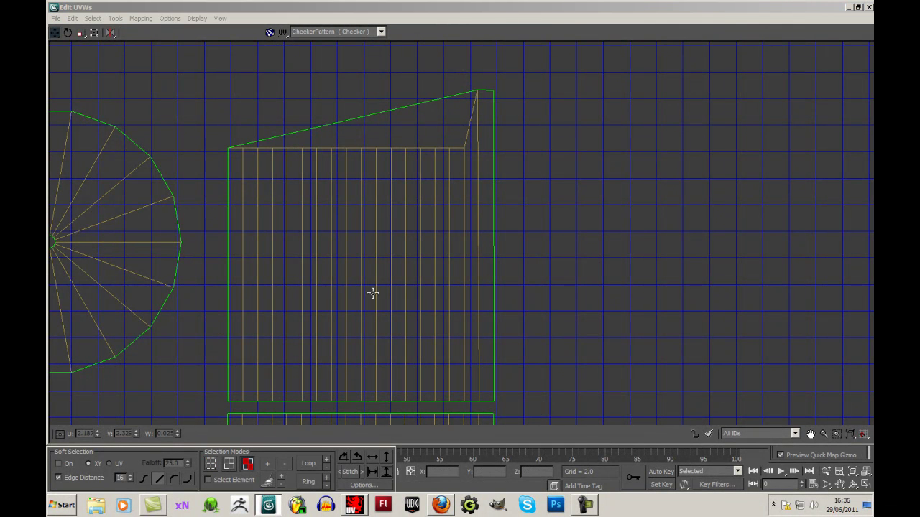
click(414, 133)
middle_drag(661, 93, 630, 97)
scroll(734, 59, down, 2)
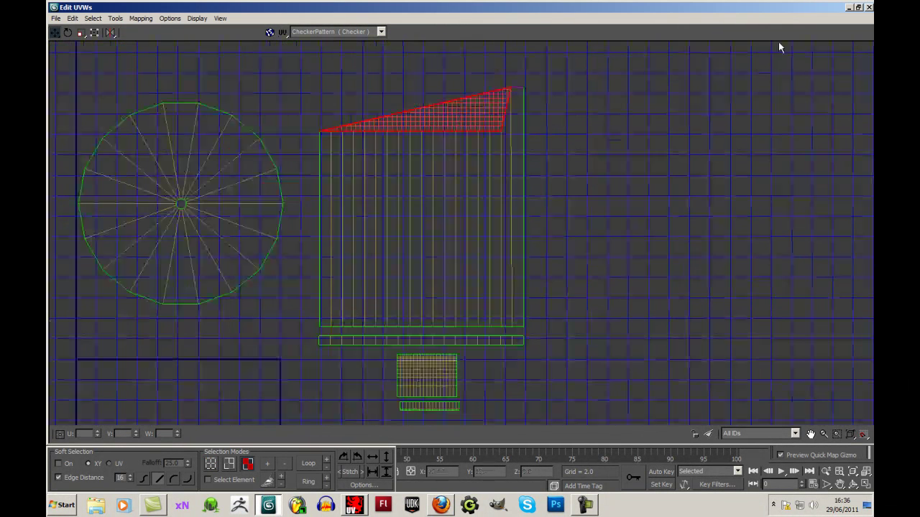
click(859, 8)
middle_drag(679, 266, 725, 249)
drag(501, 33, 249, 44)
- Apply planar mapping to the selected round cap face at the end of the lantern's thin cylinder
alt+middle_drag(478, 174, 490, 189)
scroll(490, 189, up, 5)
scroll(606, 231, up, 8)
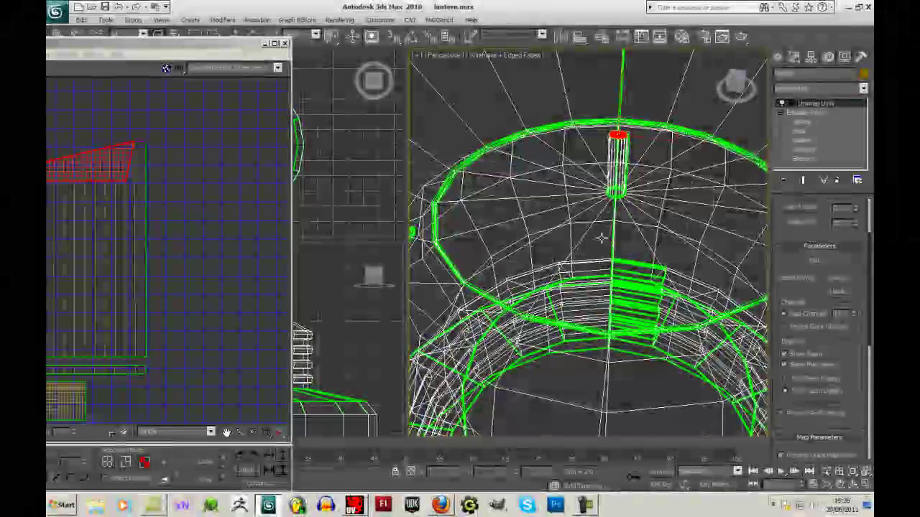
middle_drag(606, 231, 571, 271)
scroll(571, 269, up, 1)
scroll(567, 269, down, 1)
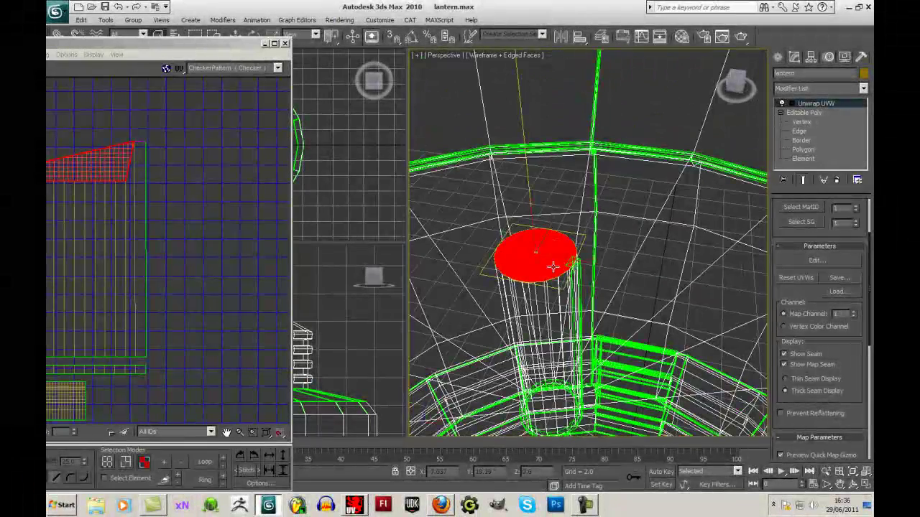
scroll(574, 267, up, 1)
scroll(546, 259, down, 1)
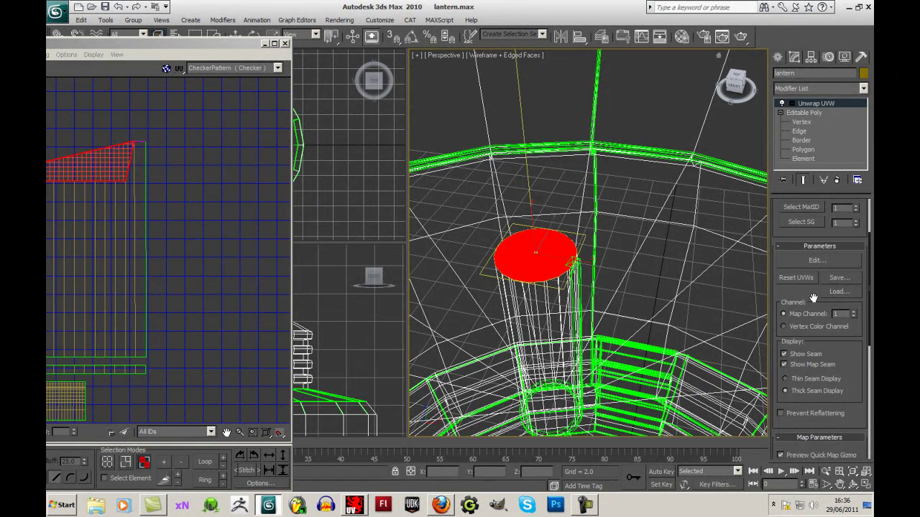
drag(831, 353, 817, 164)
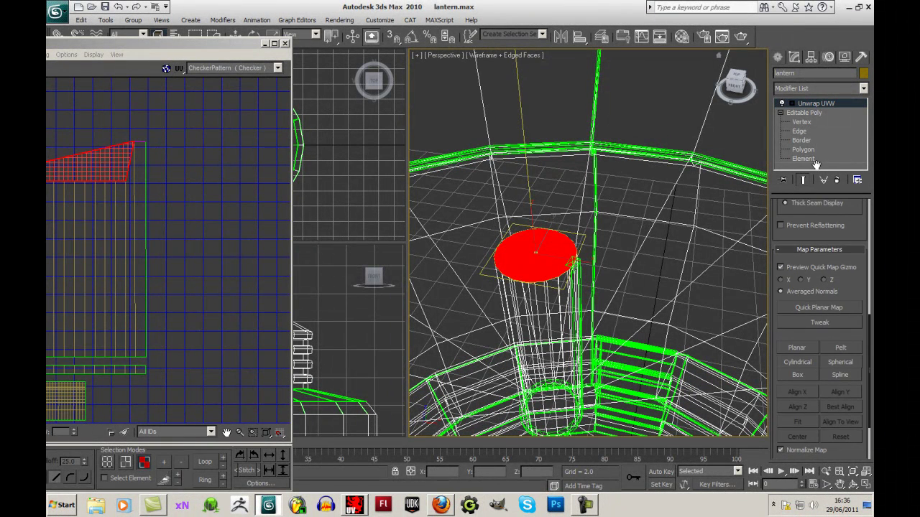
click(797, 348)
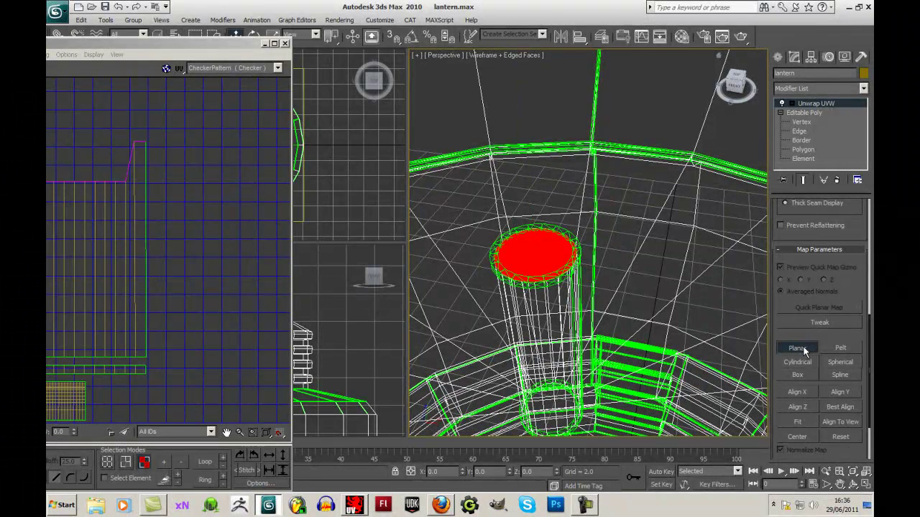
scroll(231, 255, down, 5)
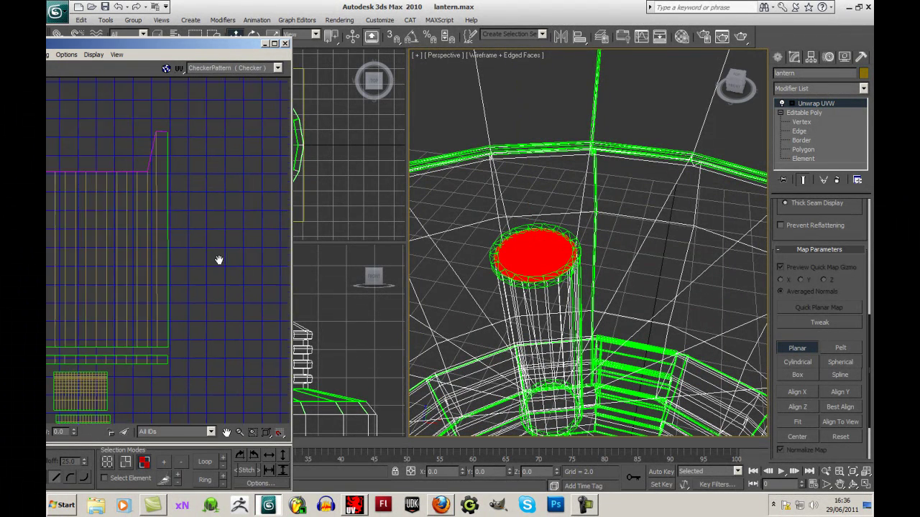
scroll(226, 276, down, 1)
middle_drag(158, 312, 196, 203)
scroll(141, 240, up, 8)
scroll(165, 177, up, 6)
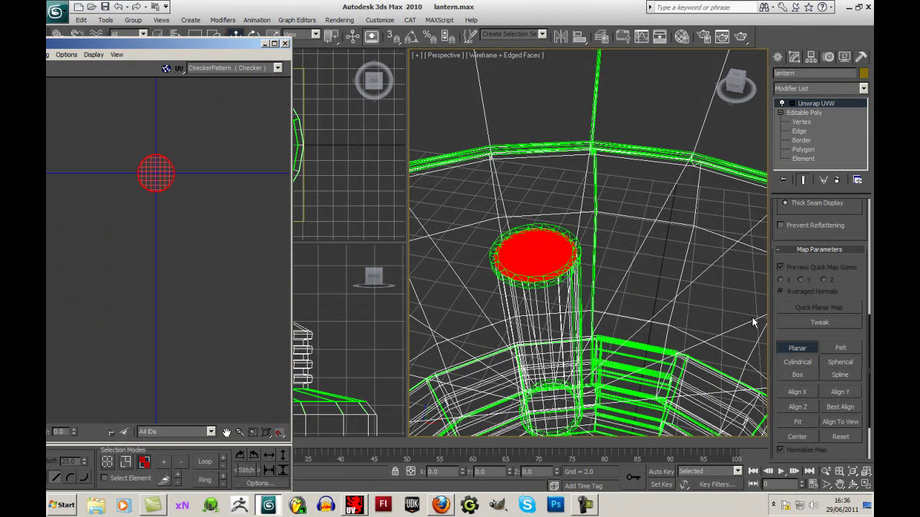
click(797, 347)
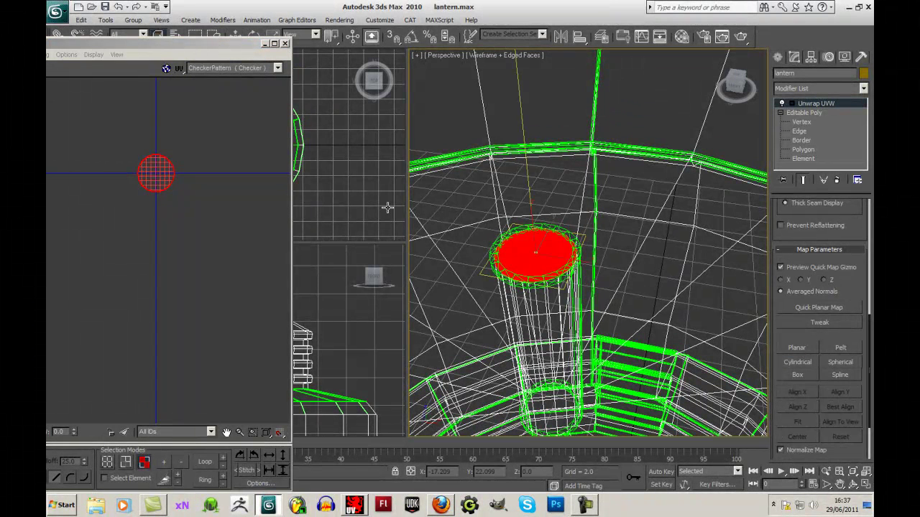
- In vertex mode, move the striped piece's two raised corner vertices down level with the rest of its upper edge
scroll(188, 184, down, 6)
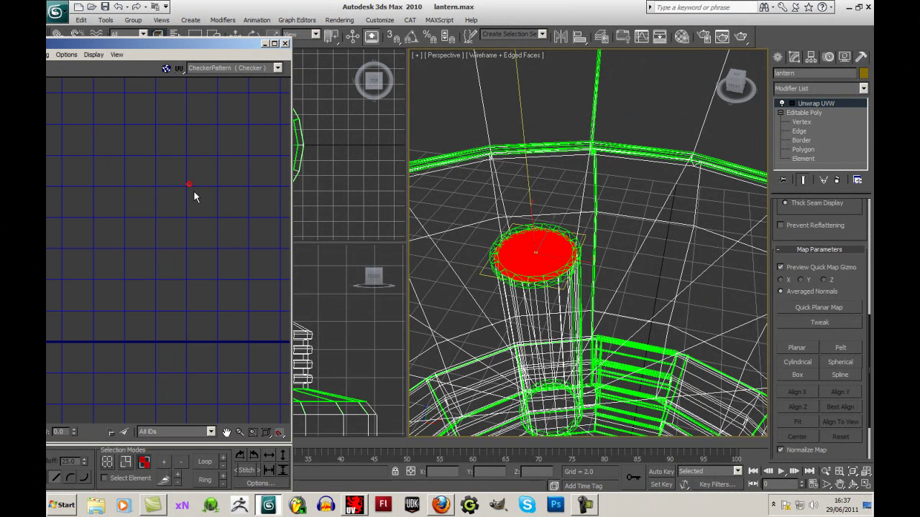
scroll(145, 148, down, 5)
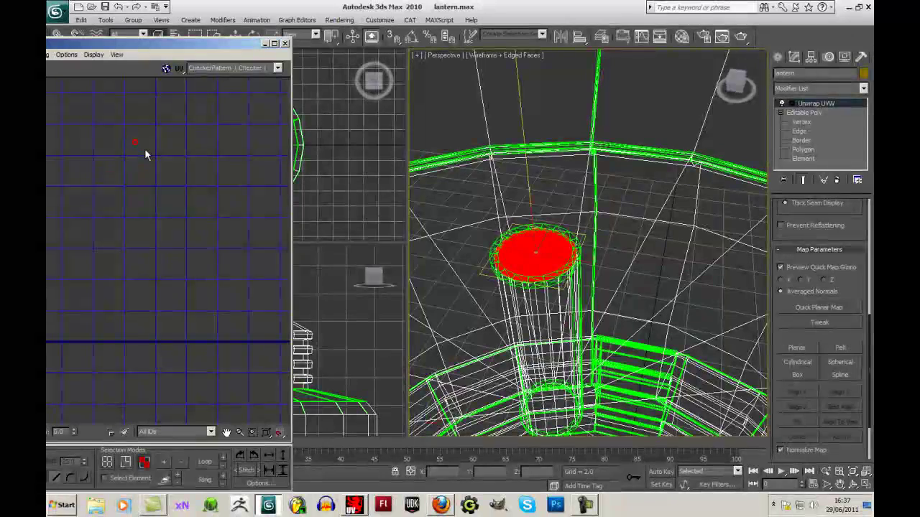
scroll(184, 211, up, 8)
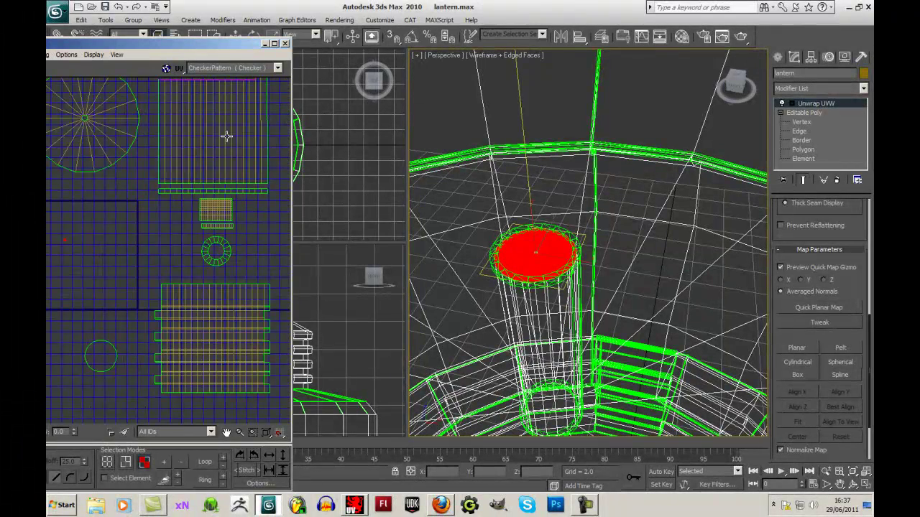
middle_drag(192, 133, 192, 337)
scroll(192, 337, down, 1)
click(108, 462)
drag(163, 217, 215, 243)
drag(153, 44, 429, 33)
click(227, 57)
drag(455, 213, 459, 301)
click(477, 251)
- Select the tiny cap circle inside the texture square and pack its UVs with Recursive Packing and Normalize Clusters
scroll(486, 256, down, 5)
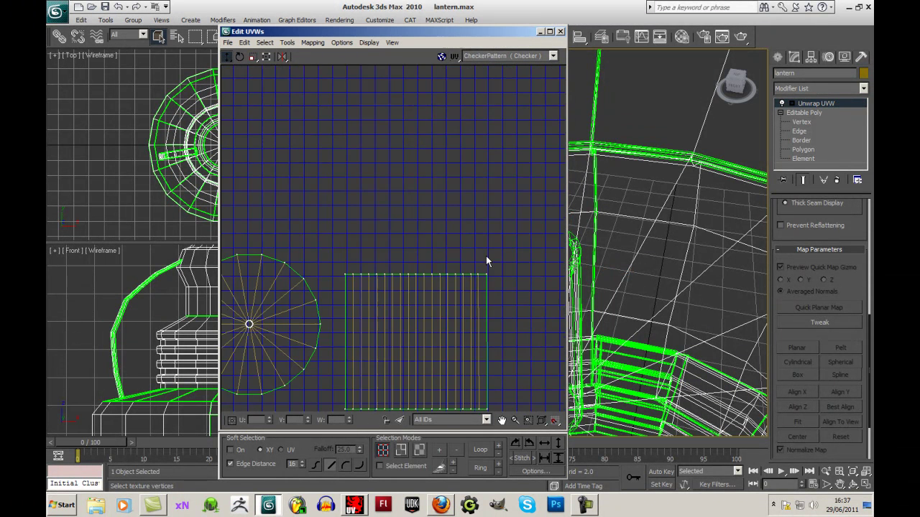
middle_drag(464, 254, 494, 126)
click(308, 308)
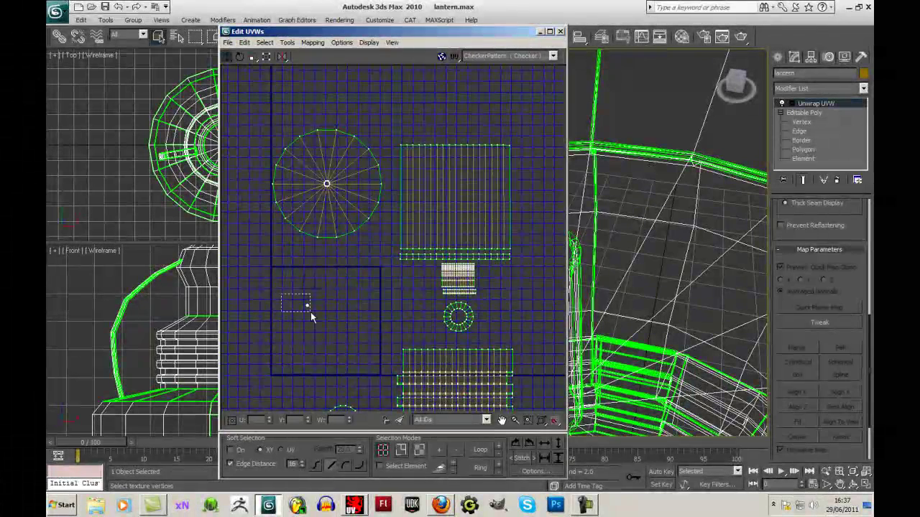
click(287, 43)
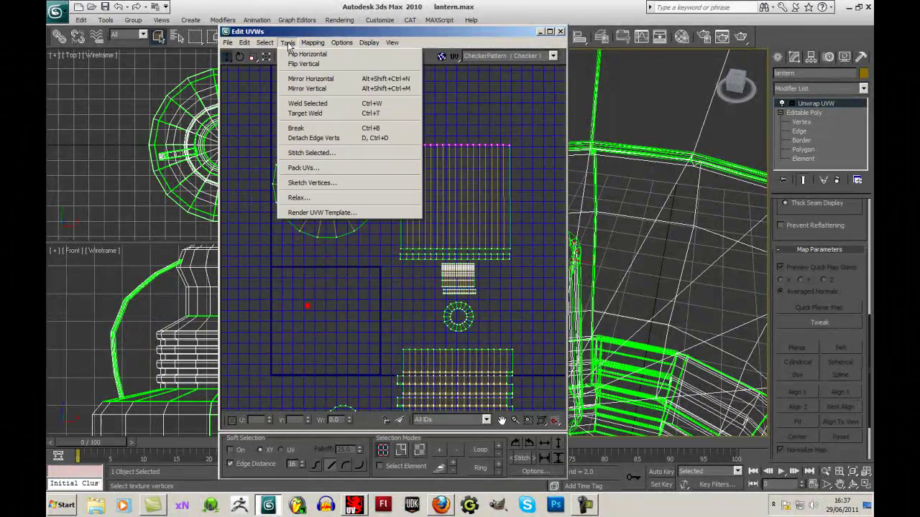
click(311, 169)
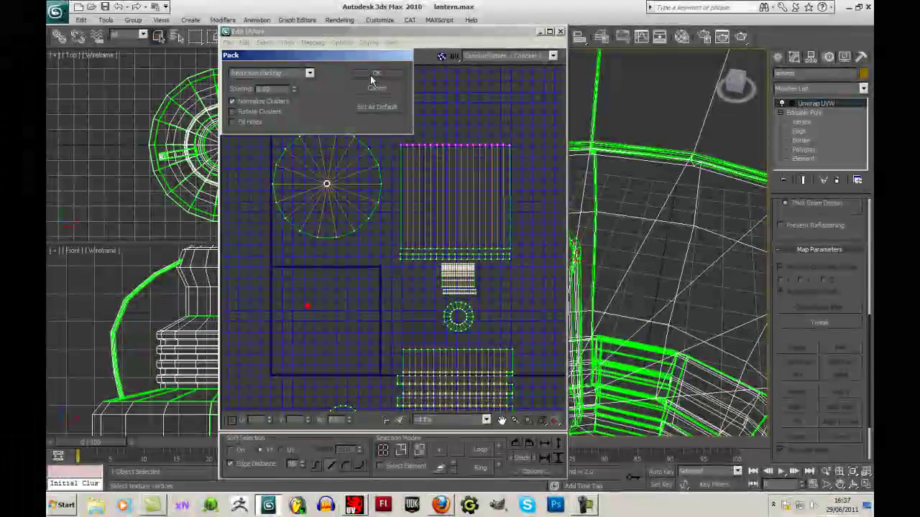
click(374, 74)
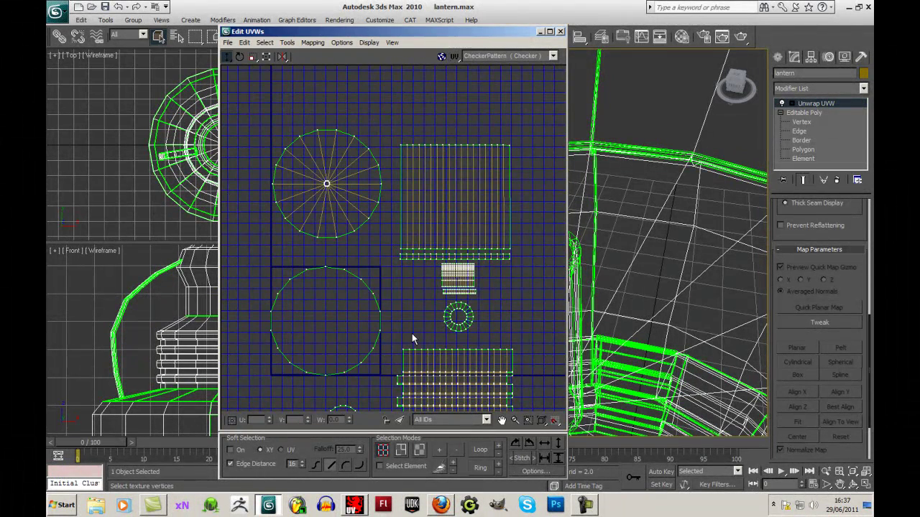
- In face mode, select the enlarged cap circle and shift the UV editor aside to see the model
click(420, 451)
click(327, 340)
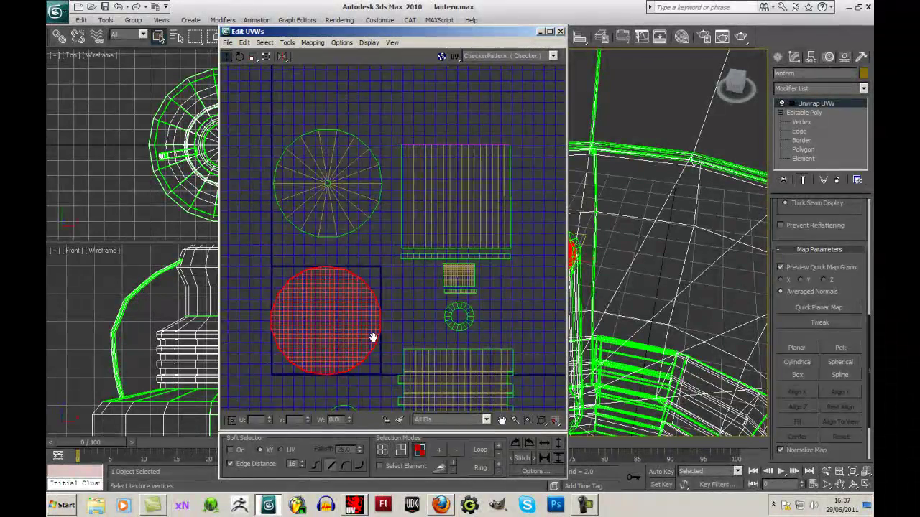
scroll(373, 337, up, 5)
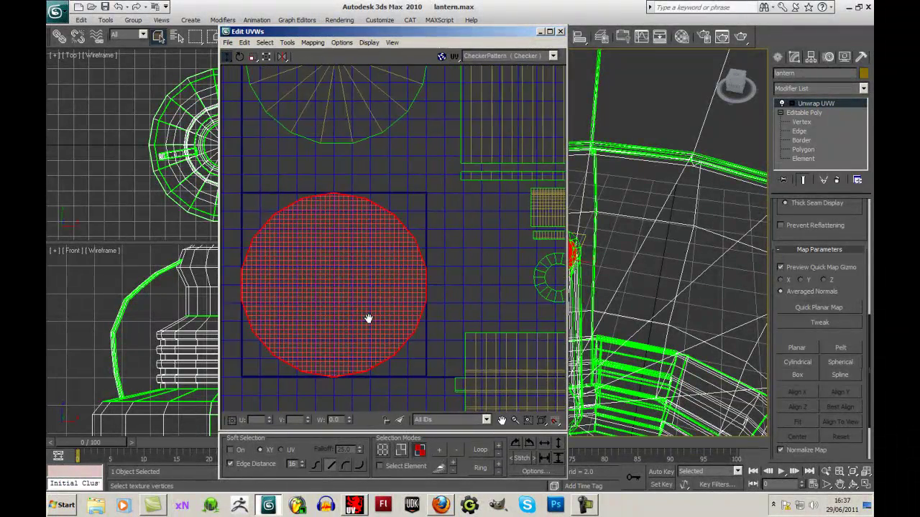
scroll(367, 318, up, 2)
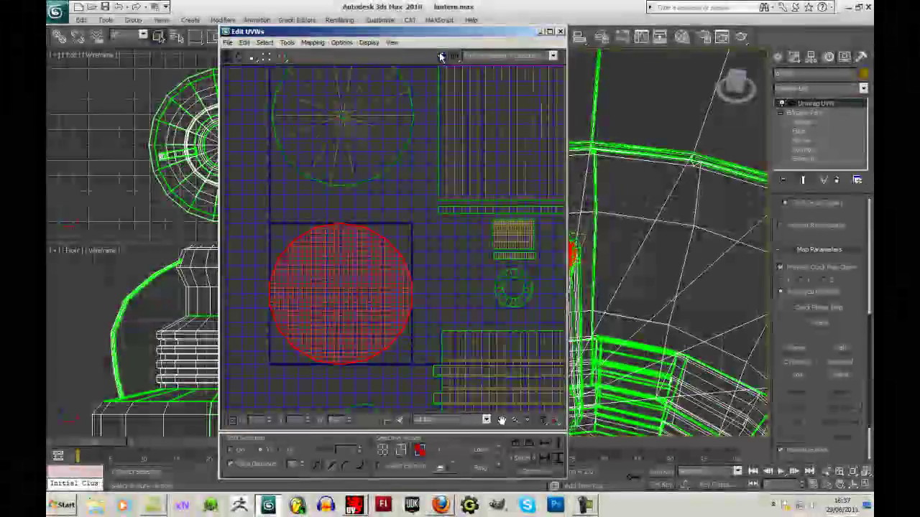
drag(450, 33, 337, 38)
- Select individual faces around the thin cylinder's rim on the model to check which UV pieces they belong to
mouse_move(574, 260)
middle_down()
mouse_move(594, 269)
mouse_move(571, 269)
mouse_move(579, 267)
middle_up()
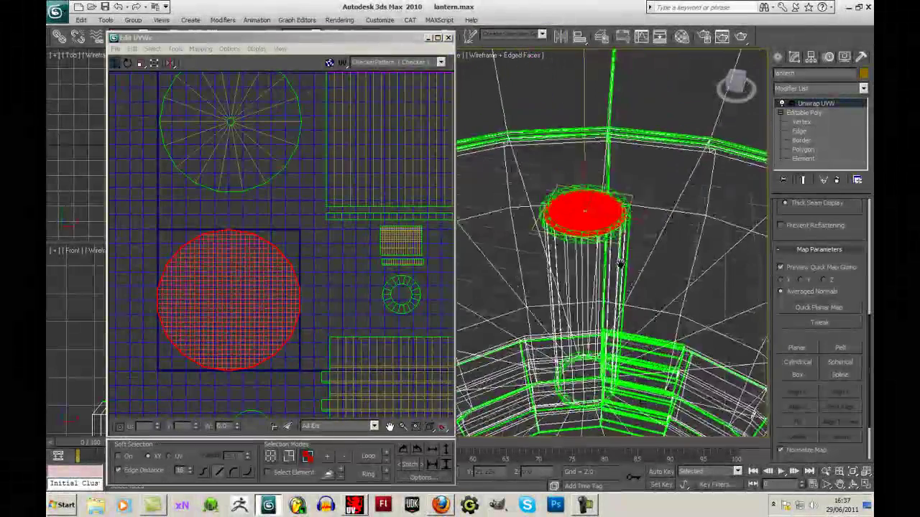
click(616, 237)
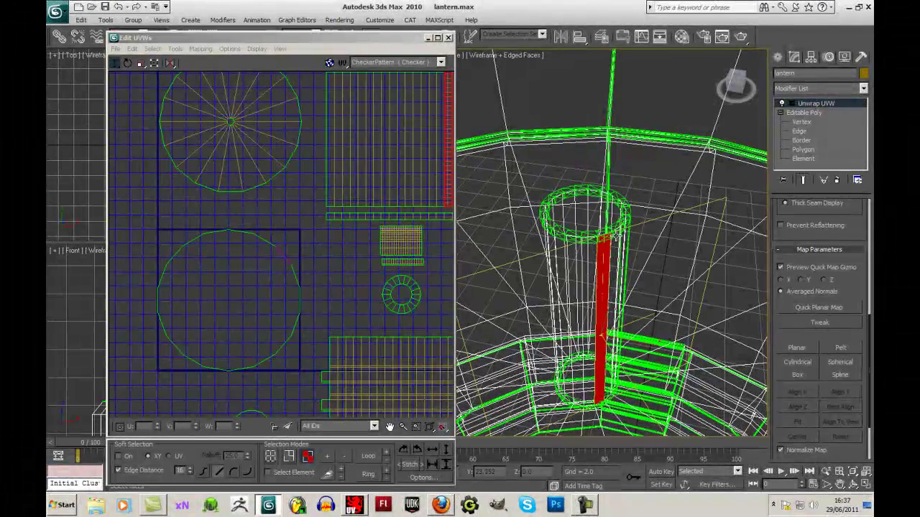
click(588, 241)
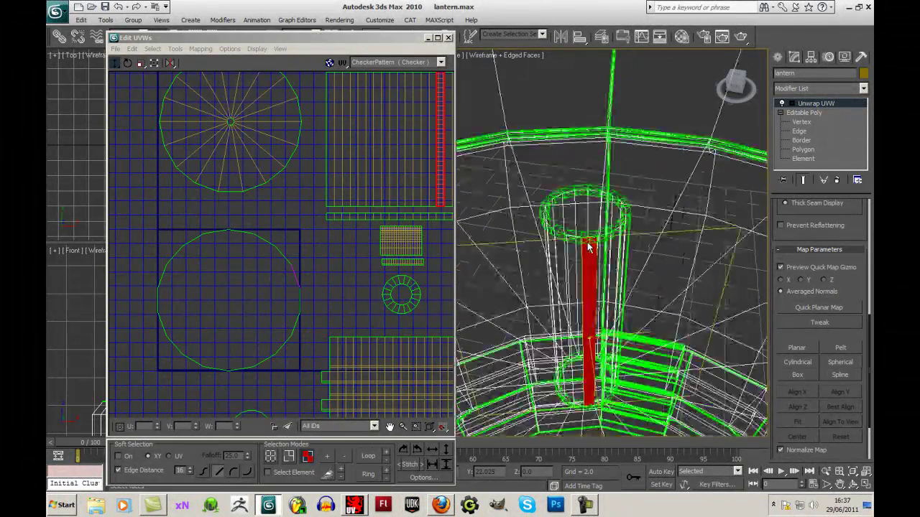
click(561, 197)
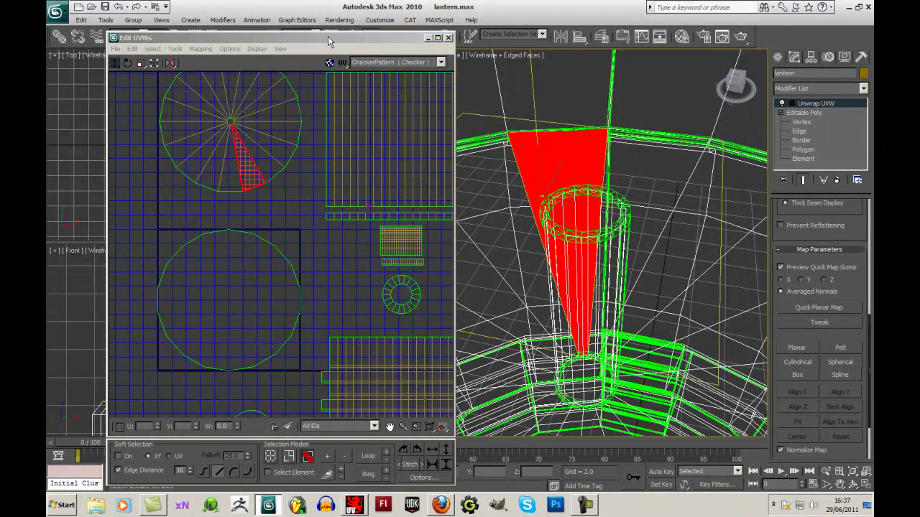
- Collapse the lantern's Unwrap UVW modifier into its Editable Poly
drag(327, 41, 290, 42)
right_click(803, 109)
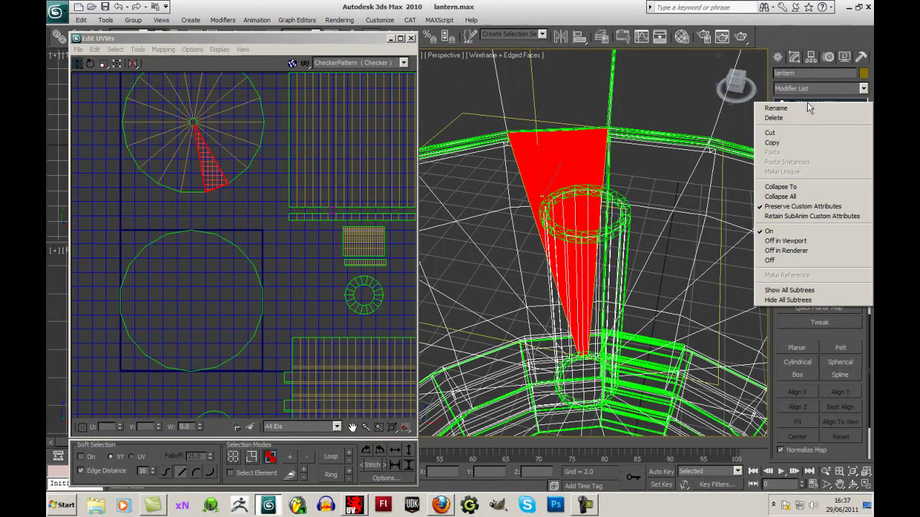
click(808, 175)
click(513, 296)
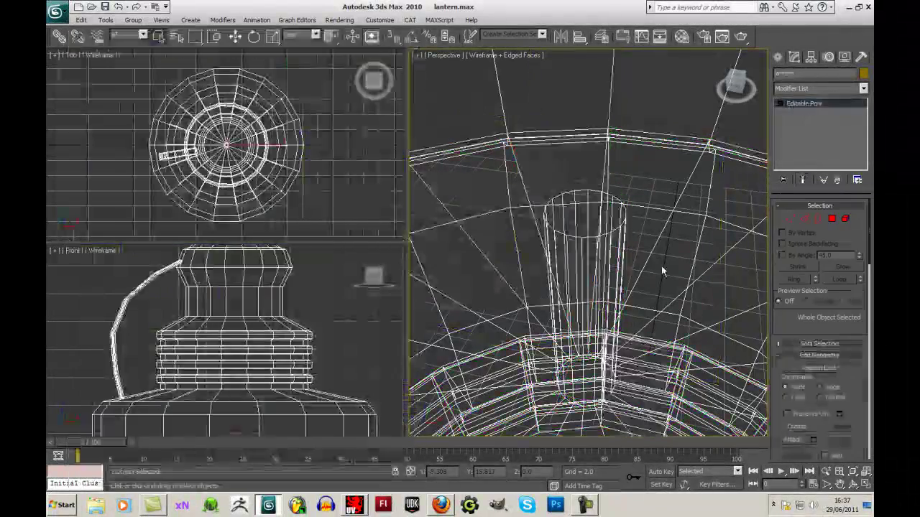
click(662, 265)
click(603, 234)
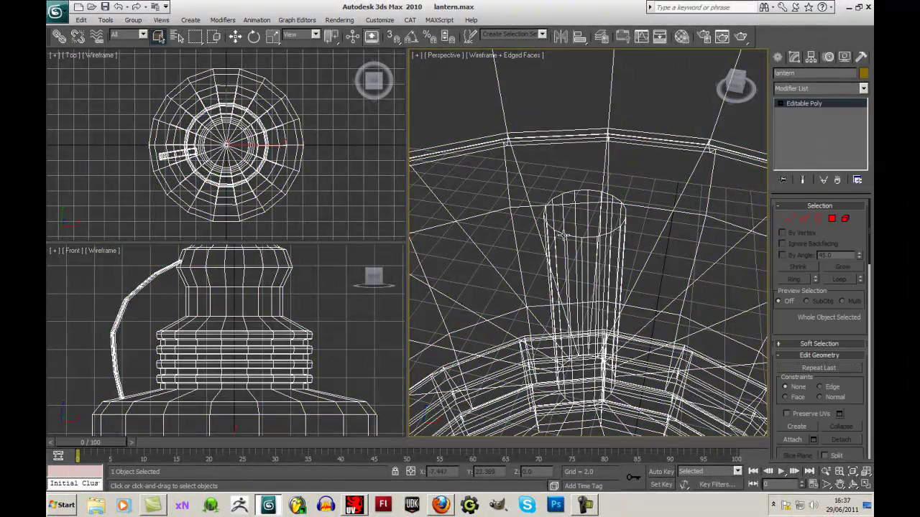
scroll(301, 345, down, 5)
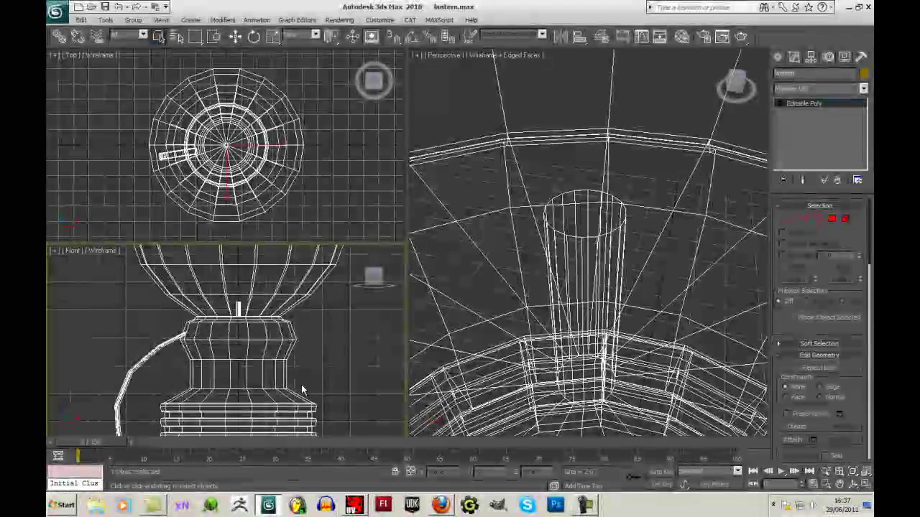
middle_drag(289, 340, 283, 407)
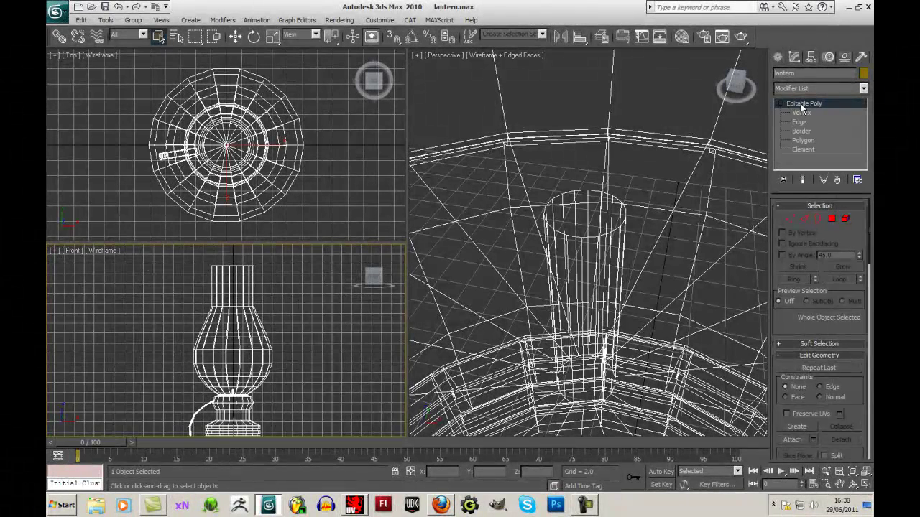
- Add a new Unwrap UVW modifier to the lantern and set its seams to Thin Seam Display
click(801, 112)
click(828, 103)
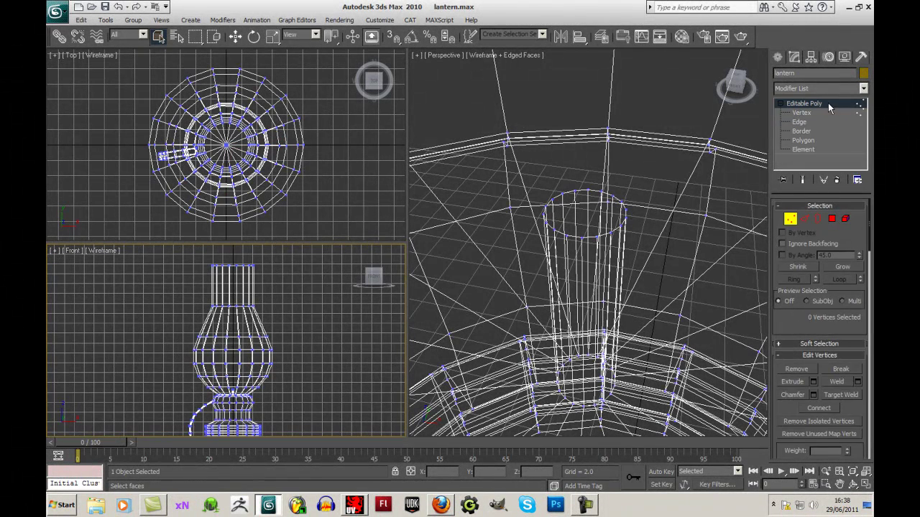
click(864, 88)
drag(868, 181, 867, 403)
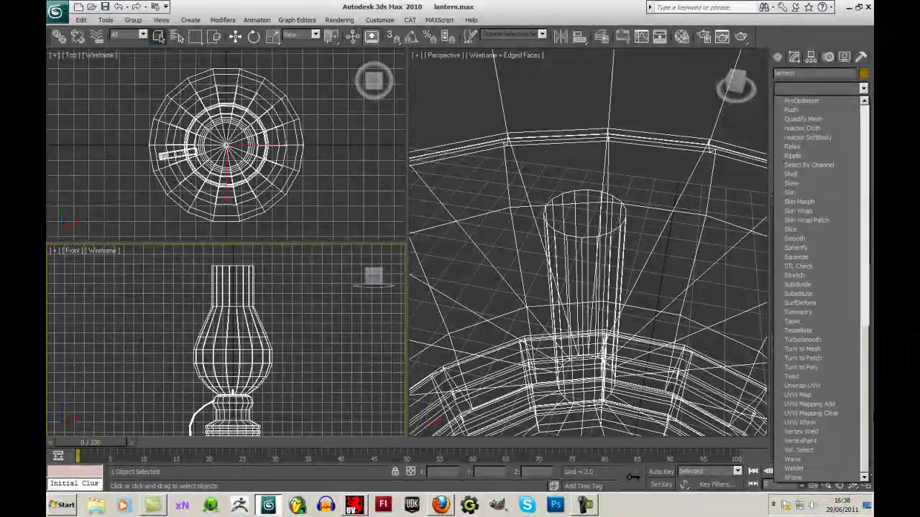
click(827, 387)
scroll(831, 233, up, 5)
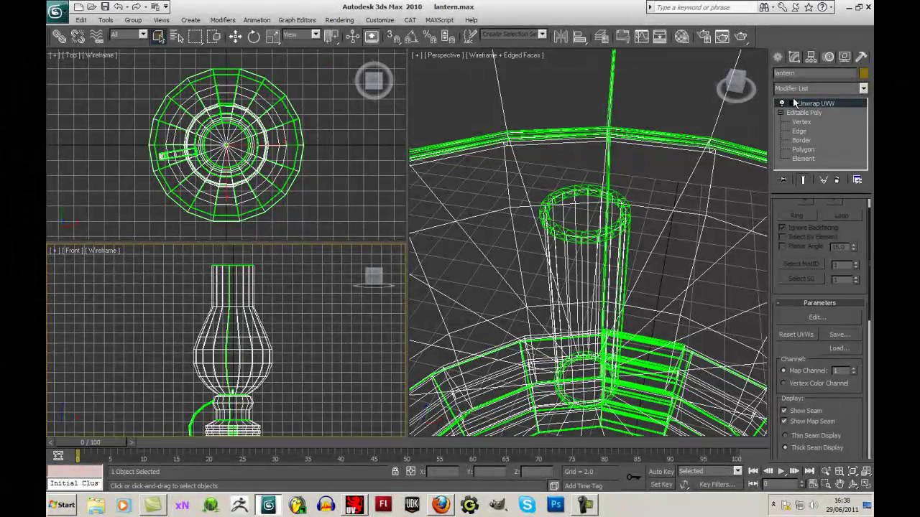
click(793, 103)
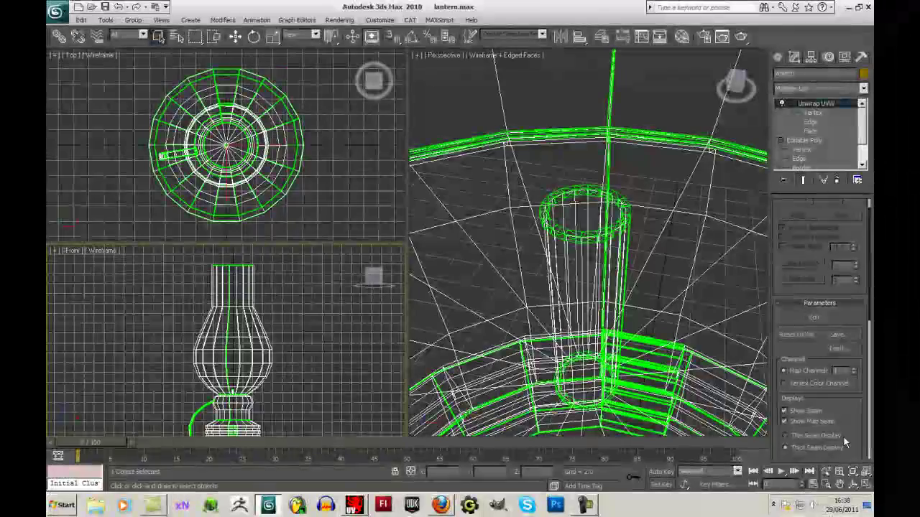
scroll(843, 436, down, 2)
click(785, 410)
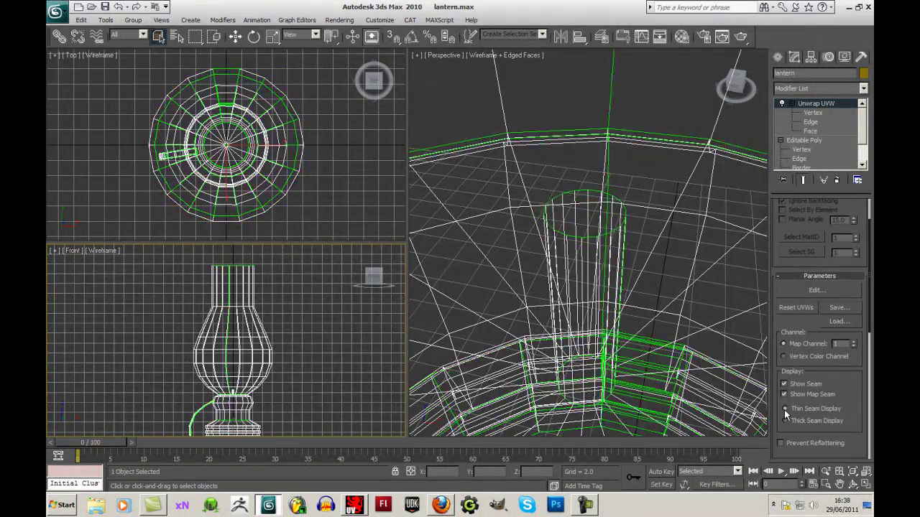
- Examine the UV seams around the lantern's ribbed collar in the perspective view
middle_drag(677, 298, 666, 241)
scroll(666, 241, down, 2)
scroll(665, 242, up, 2)
scroll(666, 244, down, 4)
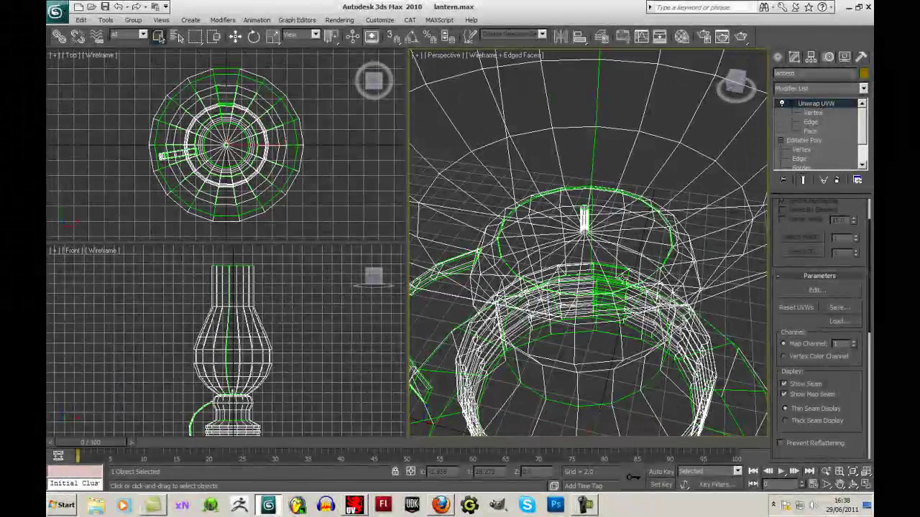
alt+middle_drag(626, 288, 615, 241)
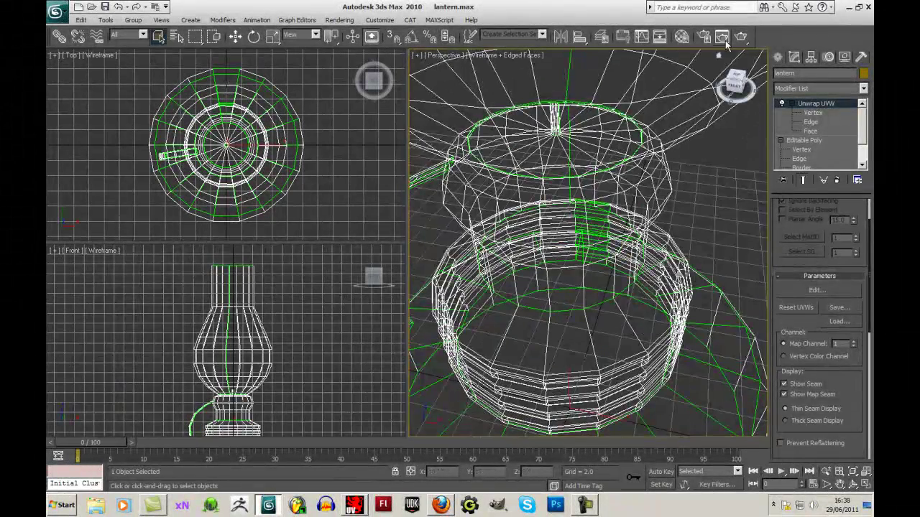
mouse_move(731, 84)
mouse_down()
mouse_move(748, 82)
mouse_move(739, 85)
mouse_up()
middle_drag(690, 273, 585, 273)
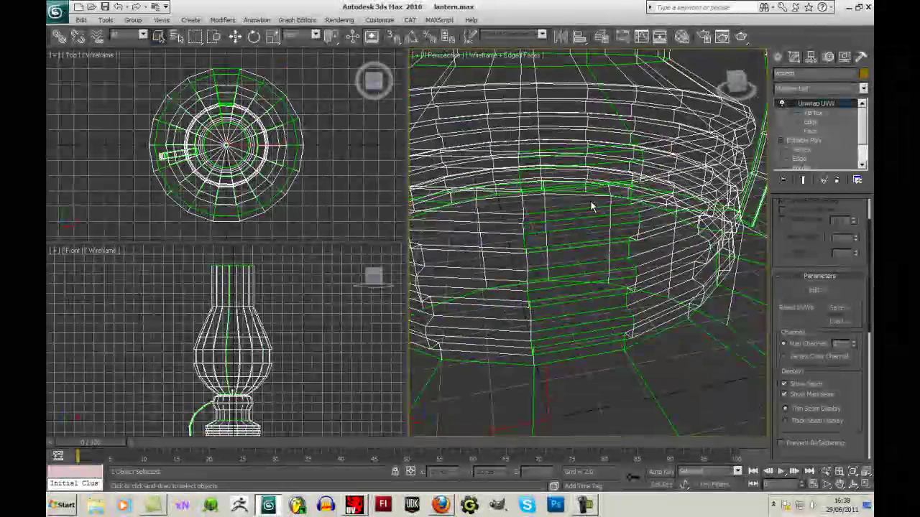
scroll(590, 208, down, 5)
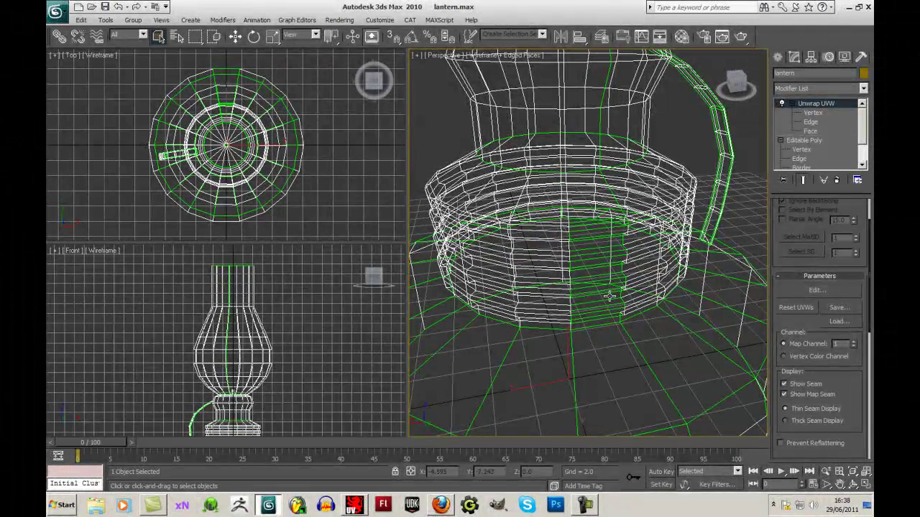
middle_drag(608, 248, 610, 276)
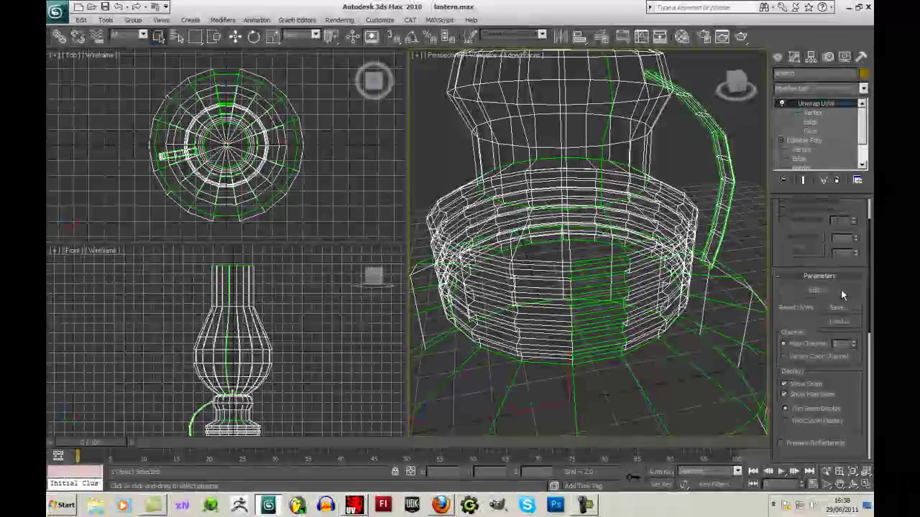
- Open the UV editor and, in face mode, select faces in the ribbed collar's seam strip to locate them on the striped piece
click(839, 290)
scroll(345, 134, down, 6)
middle_drag(348, 174, 383, 244)
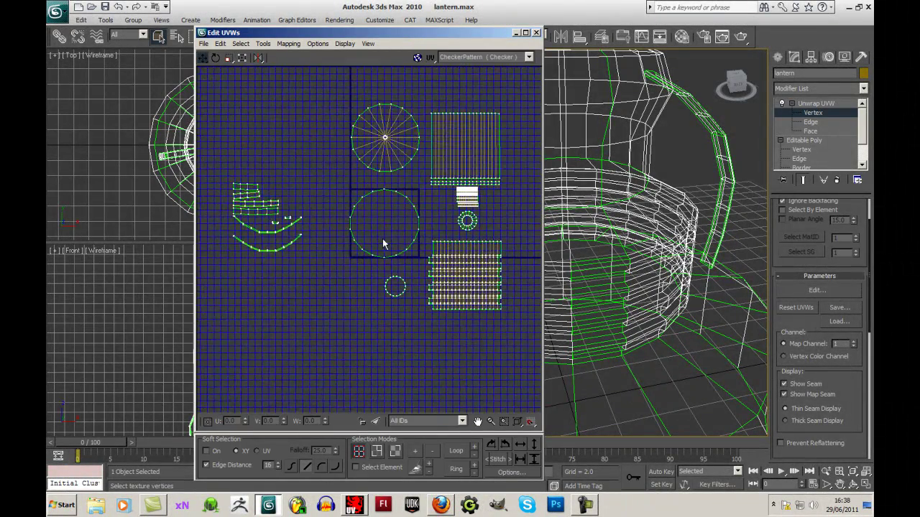
click(810, 131)
click(603, 301)
click(601, 309)
click(597, 320)
middle_drag(502, 301, 440, 303)
scroll(441, 296, up, 5)
middle_drag(423, 269, 494, 241)
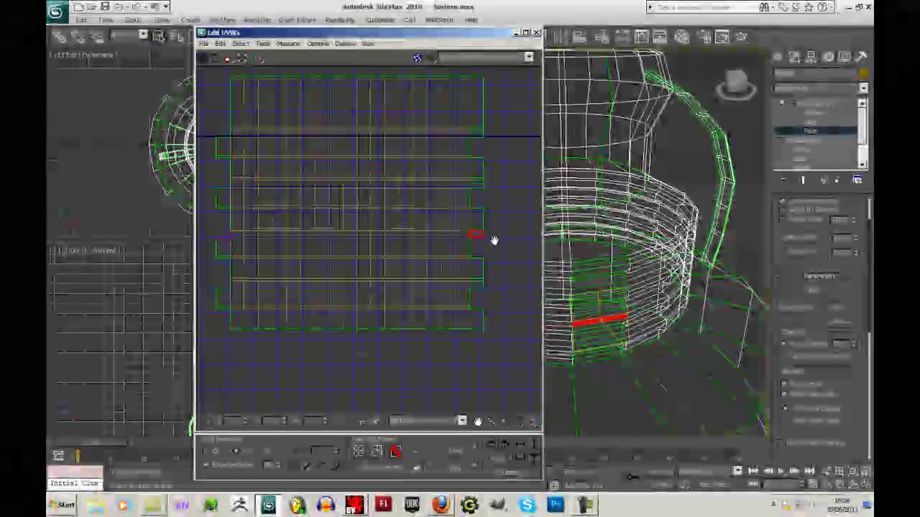
- Select the four face blocks sticking out of the striped piece's left edge and break them off
drag(212, 142, 226, 318)
right_click(220, 302)
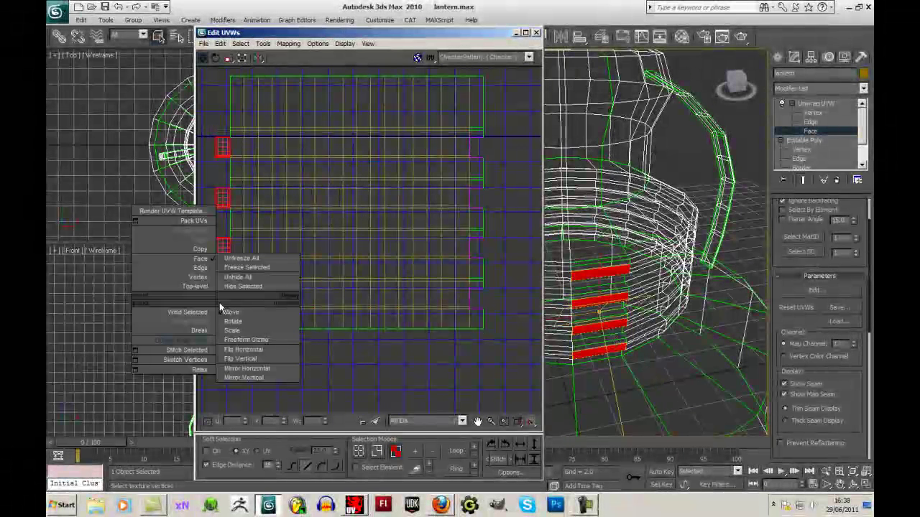
click(204, 341)
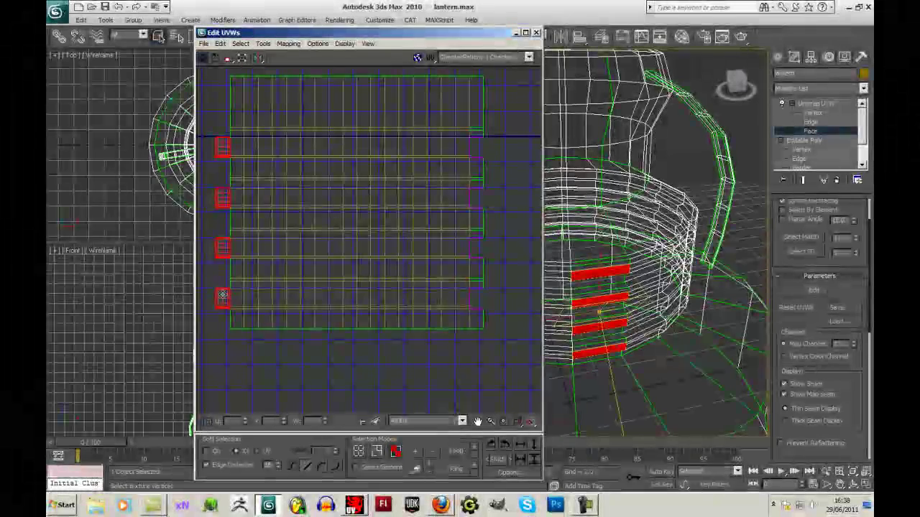
- Move the four detached blocks horizontally into the gaps along the striped piece's right edge and align them flush
click(206, 61)
drag(205, 85, 205, 86)
drag(227, 201, 481, 216)
scroll(493, 225, up, 3)
scroll(493, 226, up, 5)
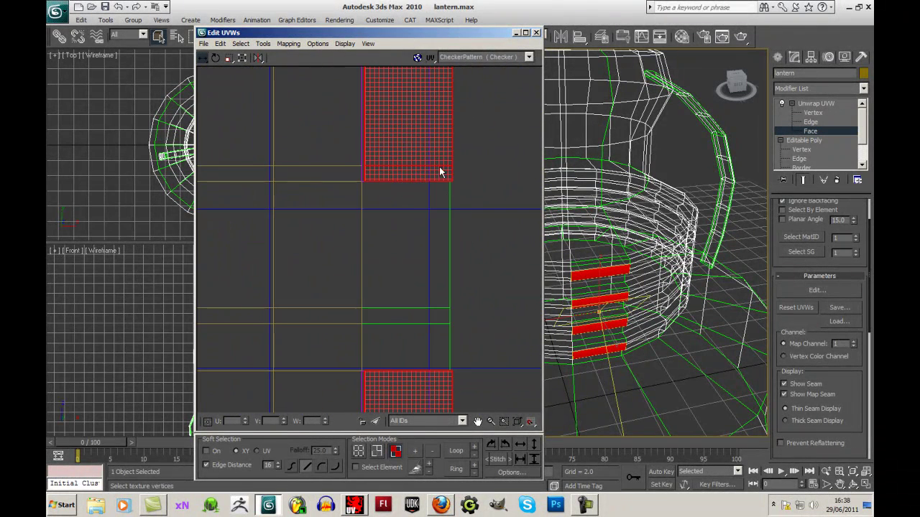
drag(437, 166, 435, 165)
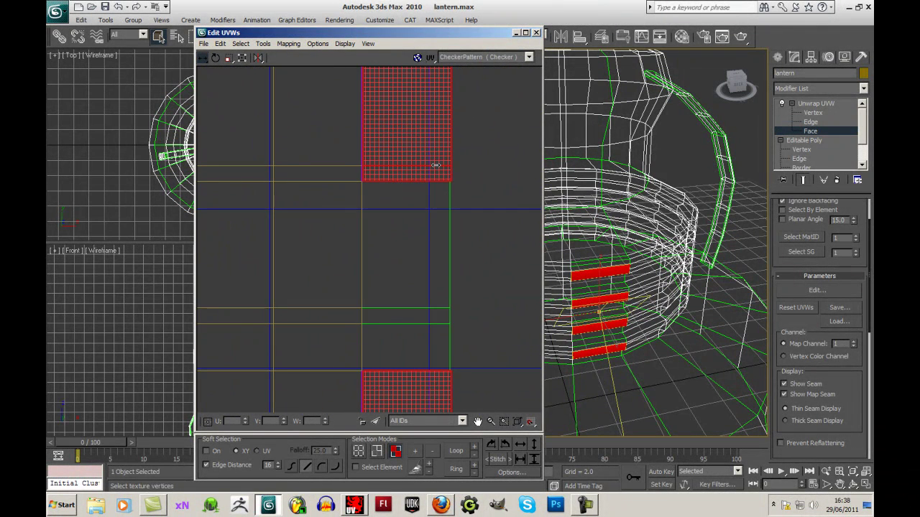
click(483, 212)
scroll(488, 214, down, 6)
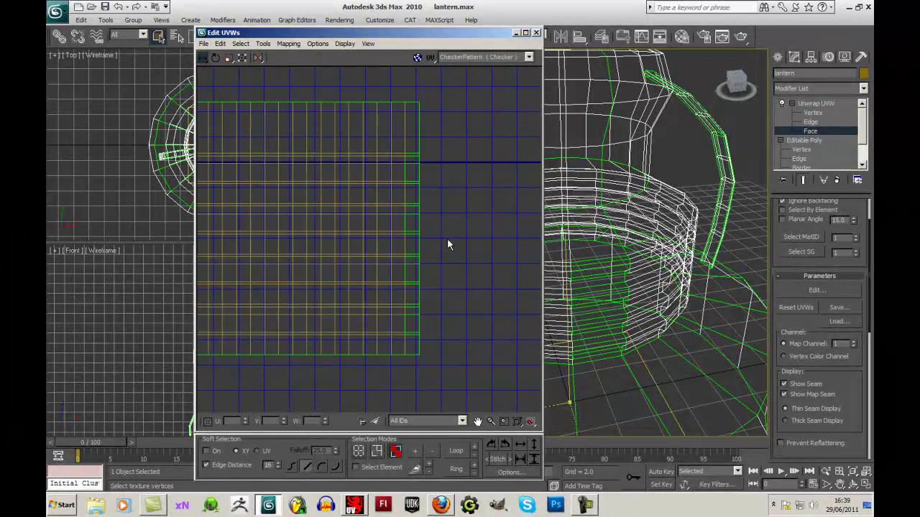
- In vertex mode, target weld the lowest inserted block's corner vertices to the striped piece, and restore free movement in both axes
click(359, 452)
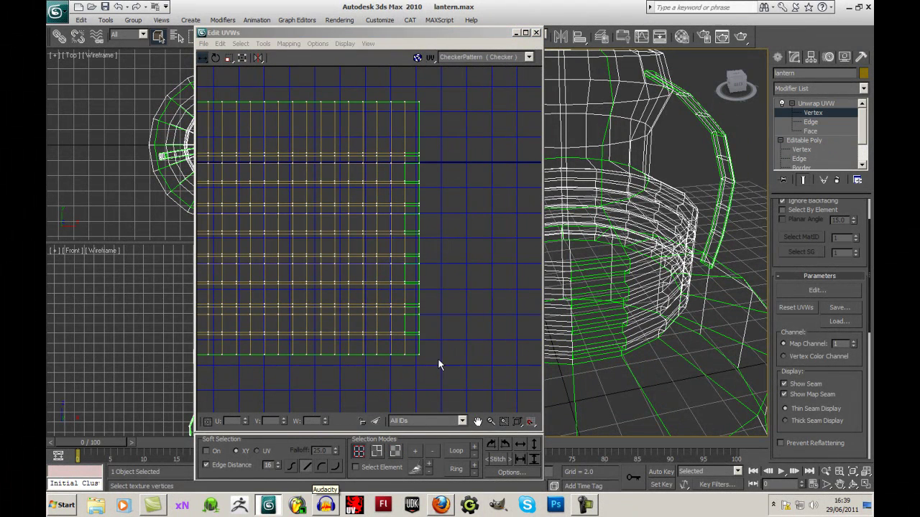
scroll(414, 377, up, 8)
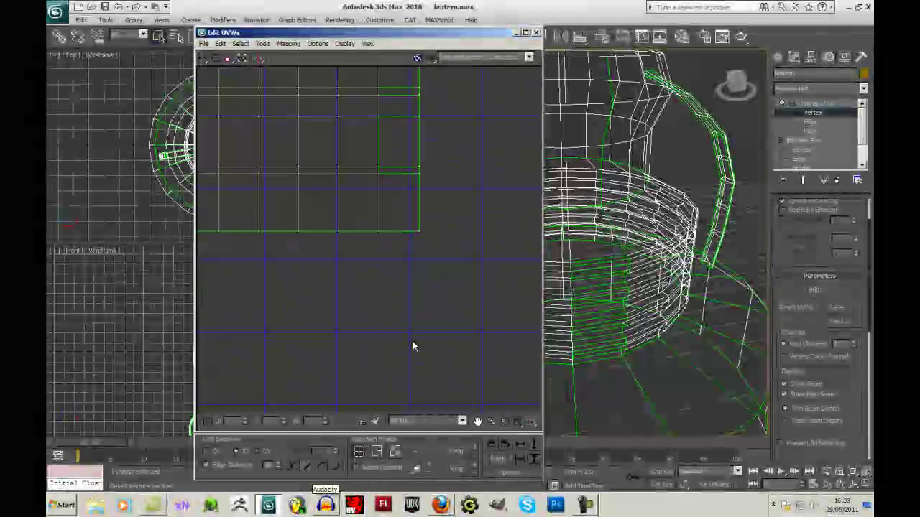
middle_drag(358, 210, 372, 422)
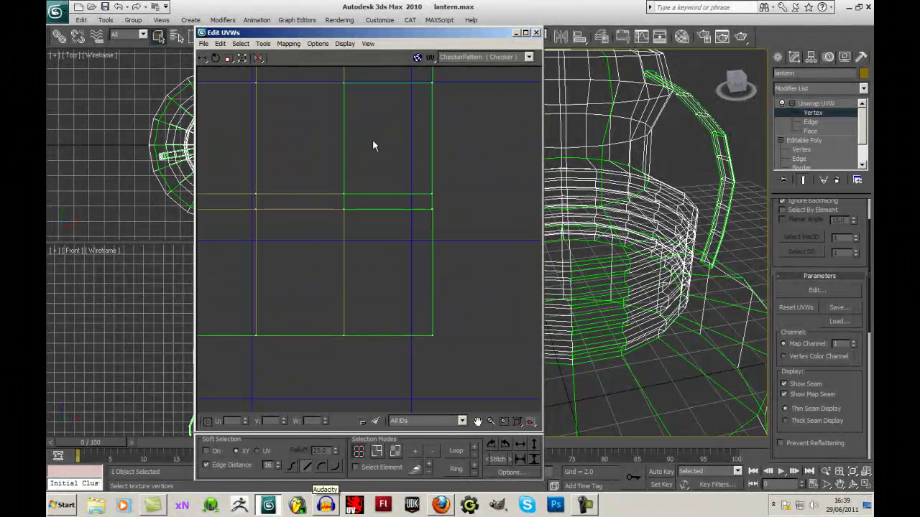
click(344, 209)
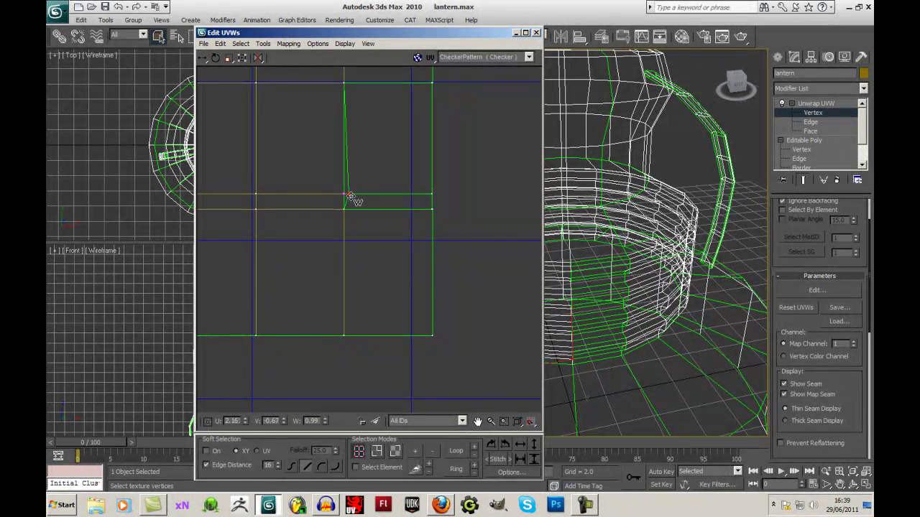
drag(434, 194, 433, 213)
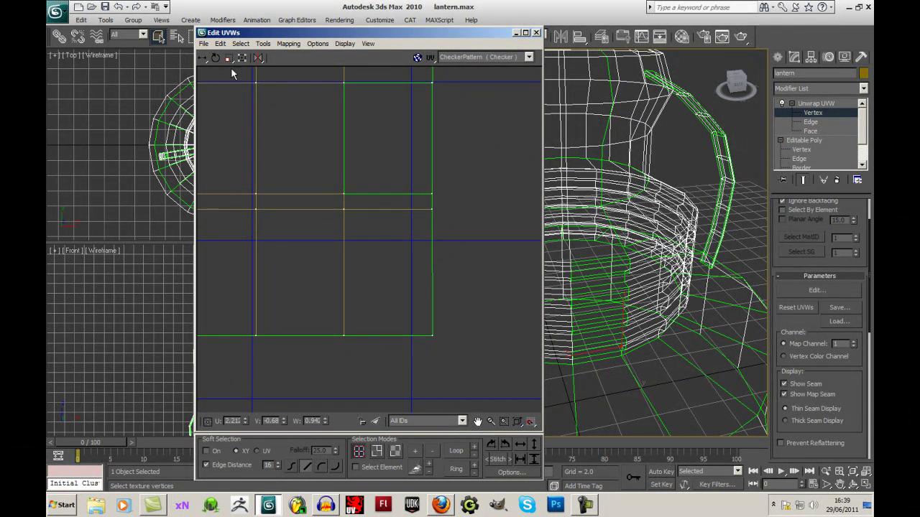
click(202, 57)
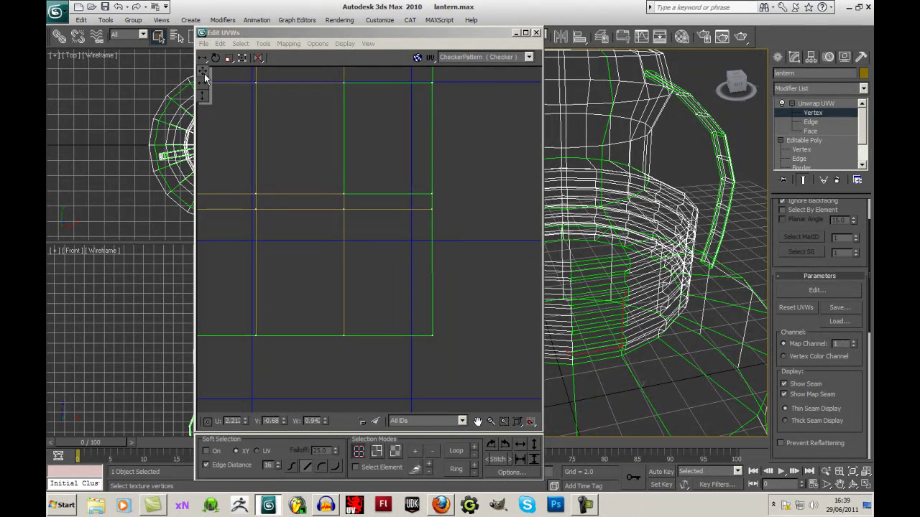
click(204, 74)
- Select the seam vertices between the striped piece's main body and the inserted blocks along its right edge
scroll(383, 265, up, 1)
middle_drag(383, 265, 385, 267)
scroll(380, 331, down, 2)
scroll(381, 330, down, 6)
middle_drag(415, 164, 407, 176)
scroll(407, 176, down, 2)
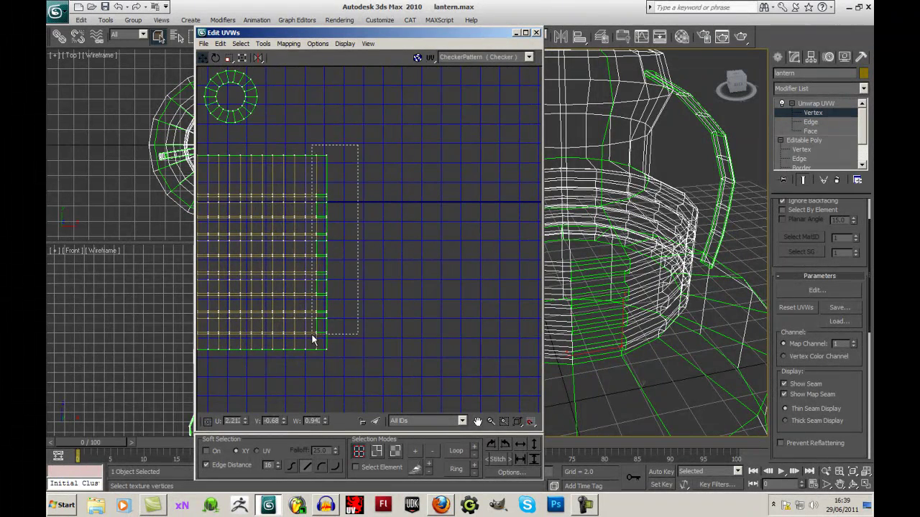
- Try to stitch the selected seam vertices with a bias of 0.1
click(260, 45)
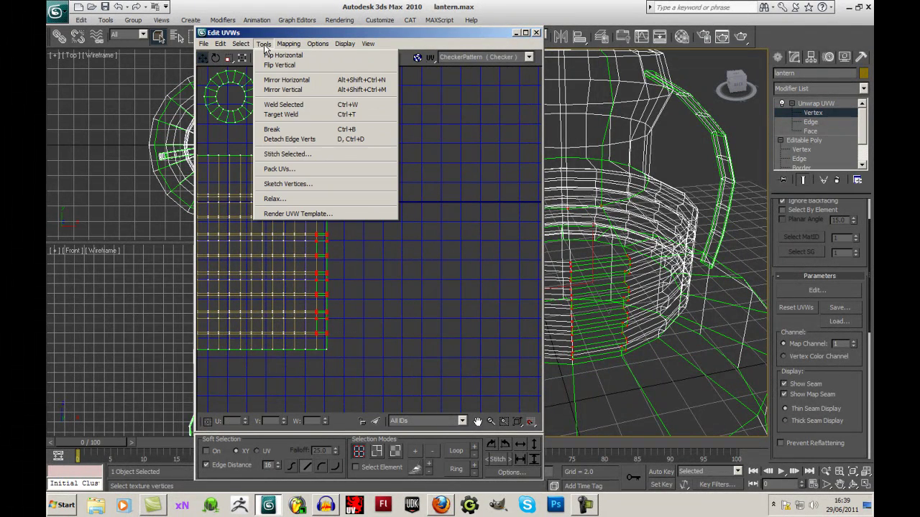
mouse_move(224, 45)
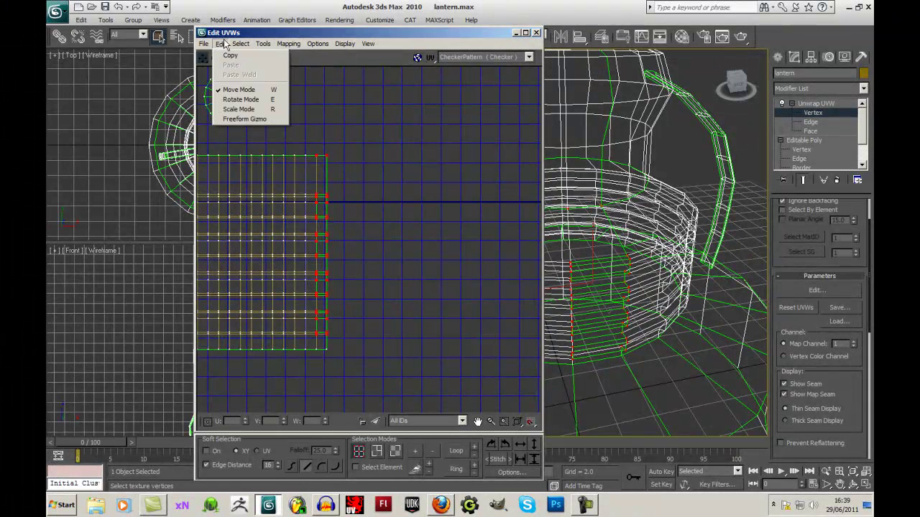
mouse_move(264, 46)
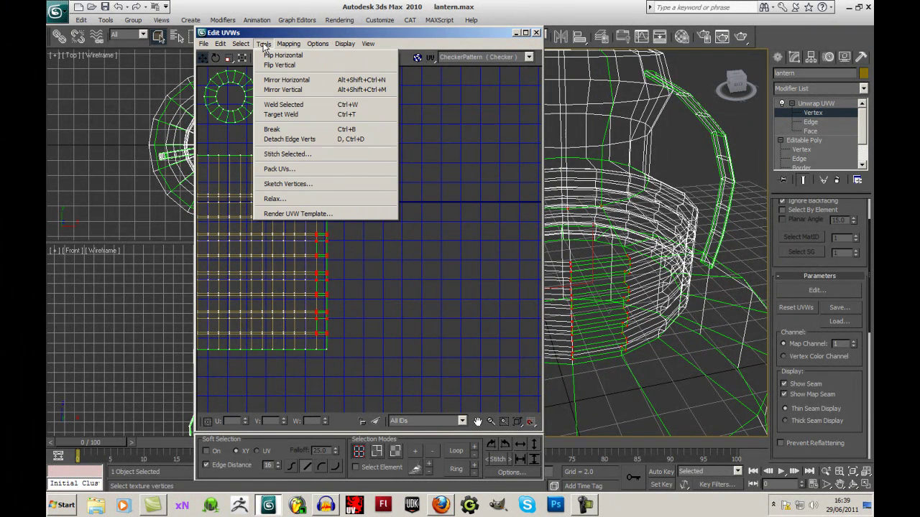
click(287, 154)
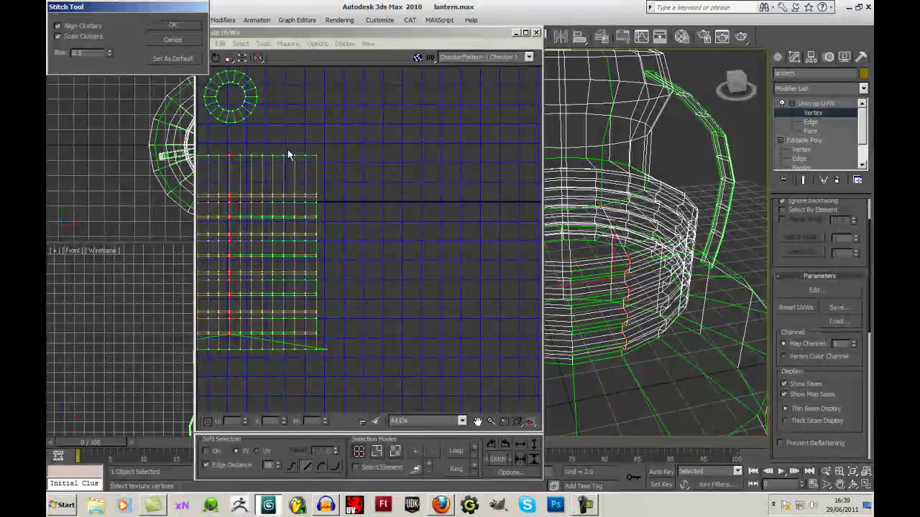
click(109, 54)
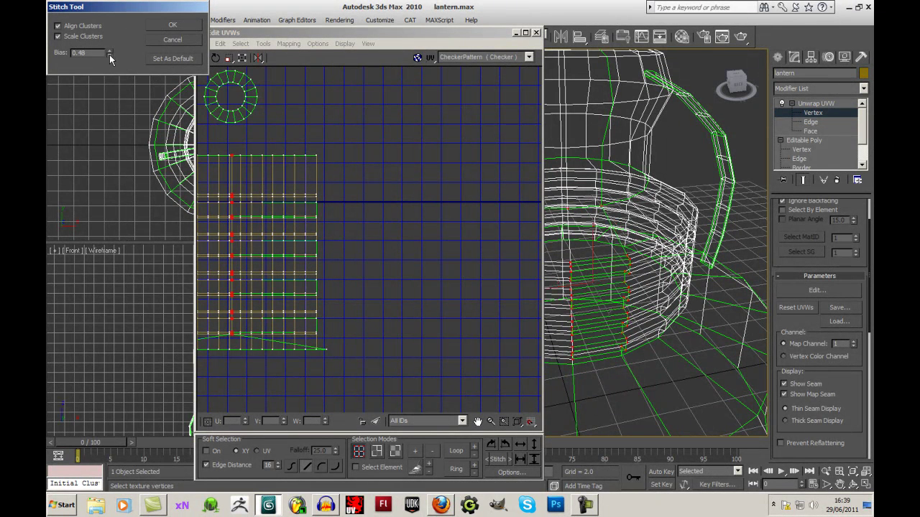
drag(109, 55, 104, 56)
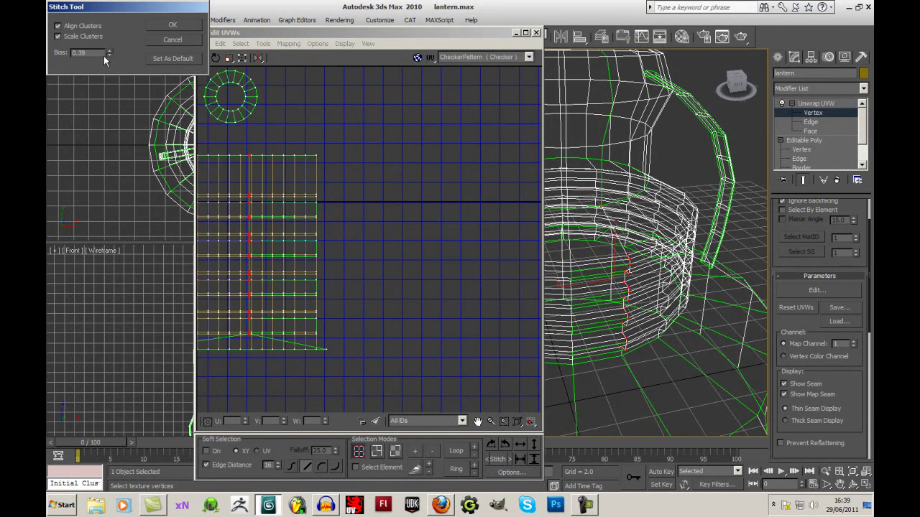
key(BackSpace)
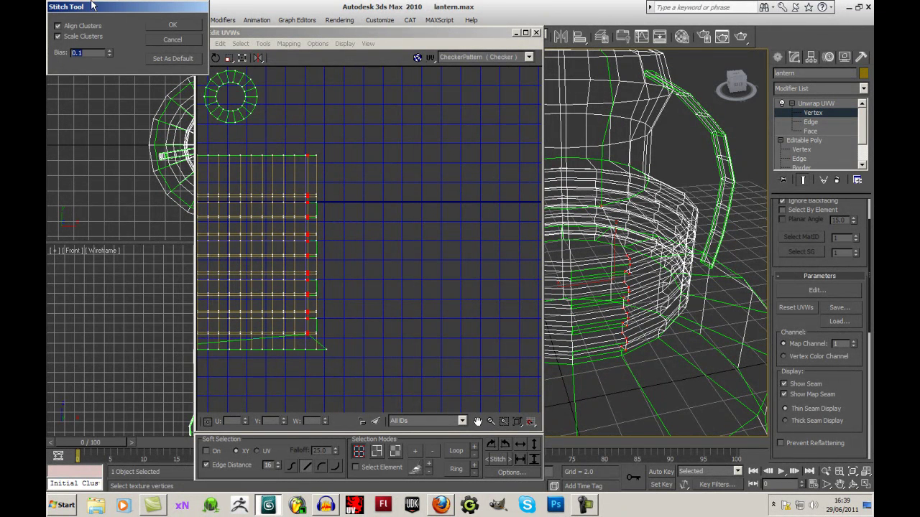
click(198, 43)
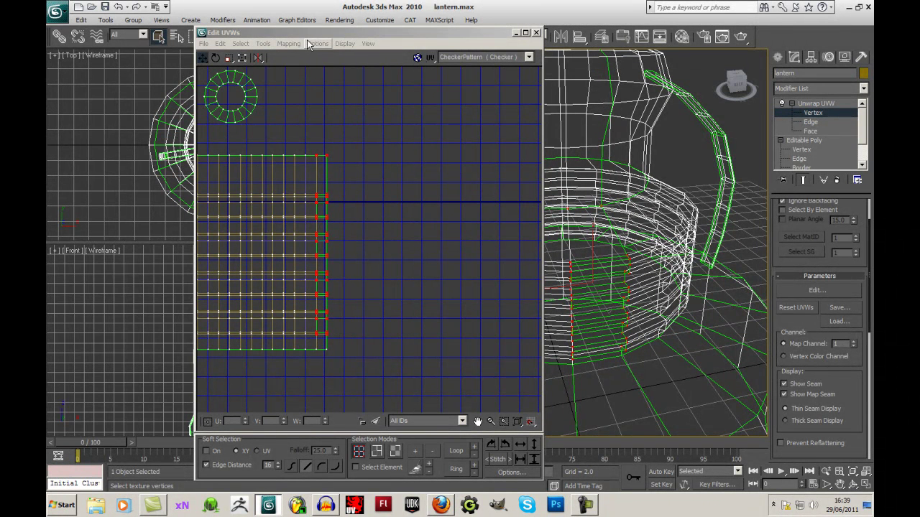
- Weld the selected seam vertices of the striped piece together
click(288, 43)
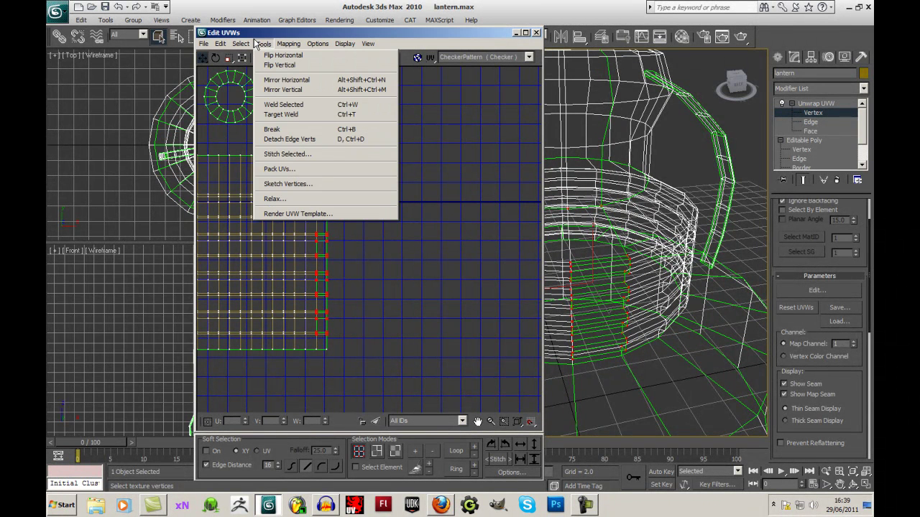
click(263, 44)
click(265, 44)
click(290, 104)
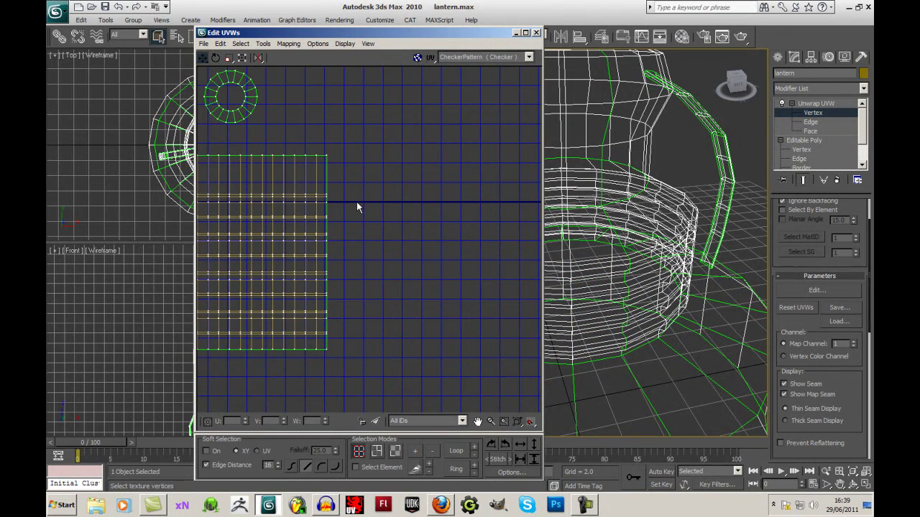
- Examine the welded edge of the striped piece and the overall layout of the UV pieces
scroll(380, 251, up, 4)
middle_drag(381, 297, 447, 238)
middle_drag(432, 273, 475, 368)
scroll(430, 216, up, 3)
scroll(420, 194, down, 7)
middle_drag(421, 194, 462, 222)
scroll(463, 222, down, 4)
middle_drag(380, 216, 370, 257)
scroll(391, 283, down, 2)
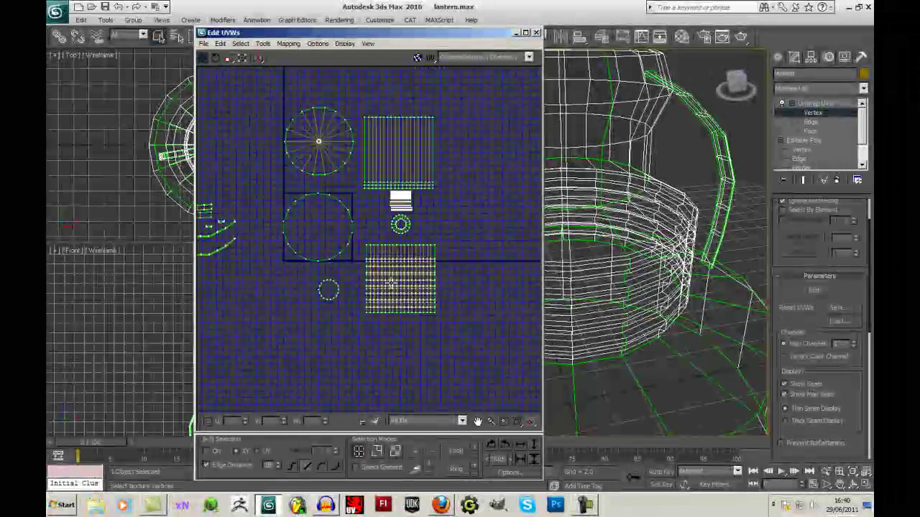
scroll(359, 172, up, 3)
scroll(361, 195, down, 3)
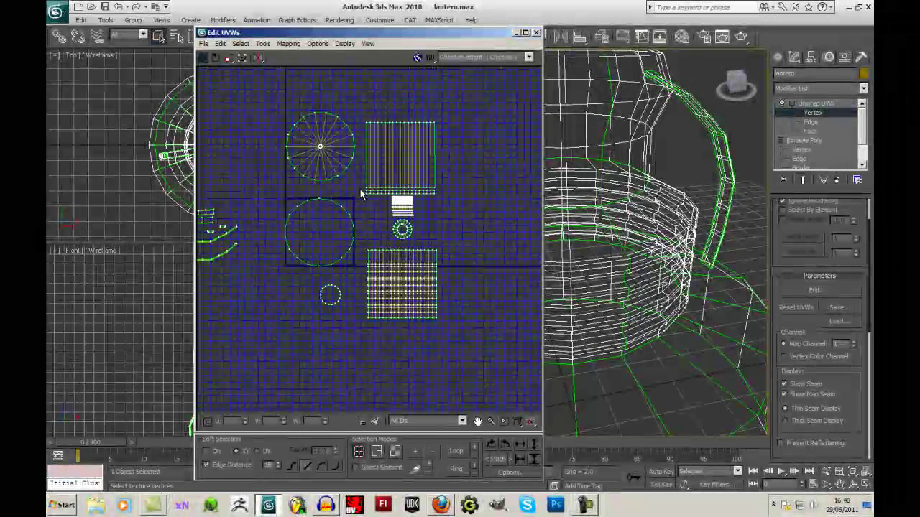
- In face mode with element selection, move the large circle below the texture tile and place the small circle beside it
mouse_move(298, 257)
middle_down()
mouse_move(393, 268)
mouse_move(308, 257)
middle_up()
scroll(316, 248, down, 2)
click(396, 455)
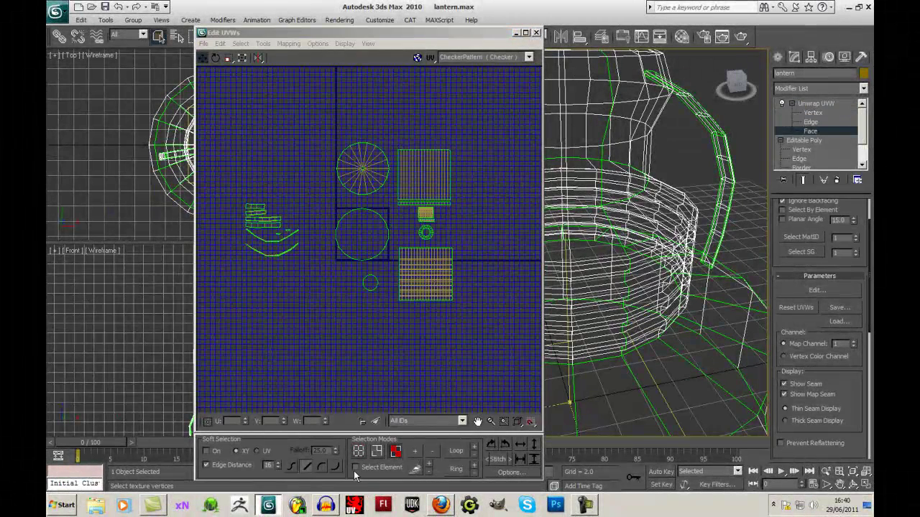
click(376, 255)
drag(384, 246, 346, 323)
click(370, 283)
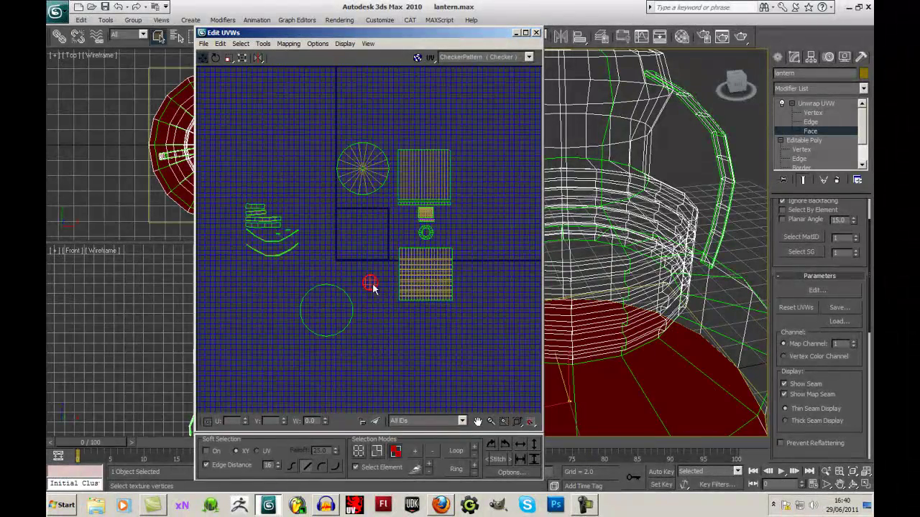
scroll(385, 310, up, 3)
scroll(385, 305, down, 2)
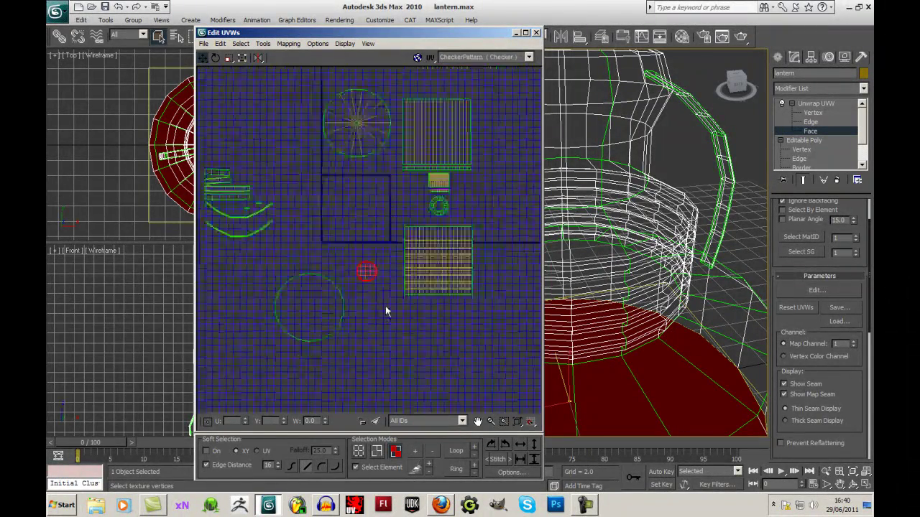
middle_drag(384, 308, 356, 299)
drag(340, 263, 331, 323)
click(354, 305)
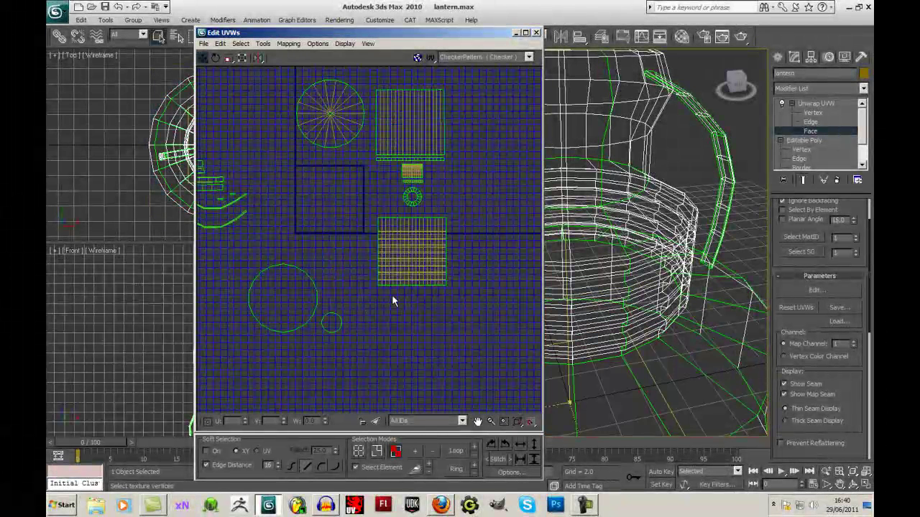
- Select the large circular UV piece and examine the lantern's base from above and the side to locate its faces
click(278, 291)
drag(442, 34, 320, 39)
middle_drag(595, 304, 610, 205)
scroll(614, 248, down, 5)
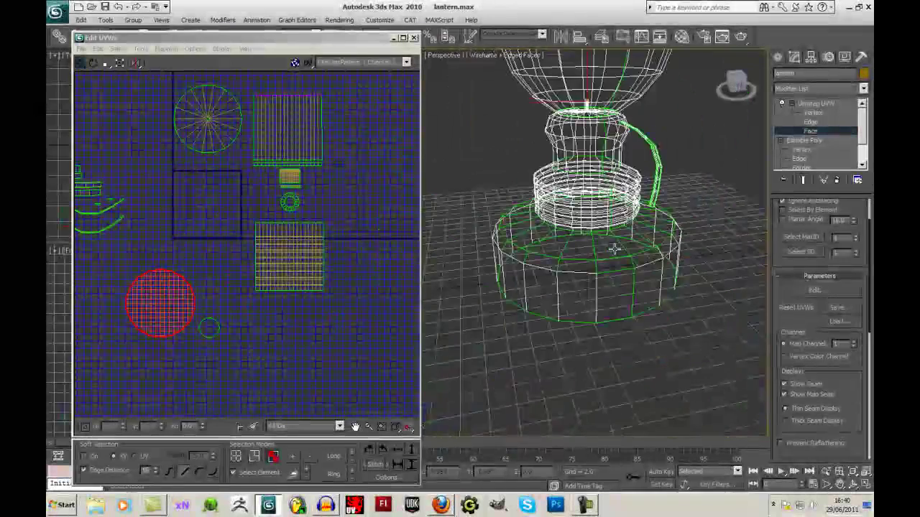
drag(743, 86, 735, 116)
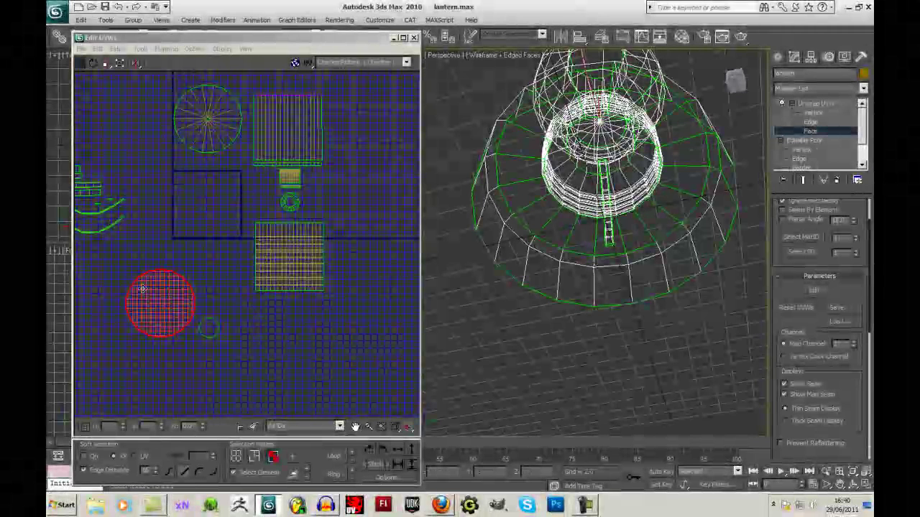
drag(734, 87, 733, 56)
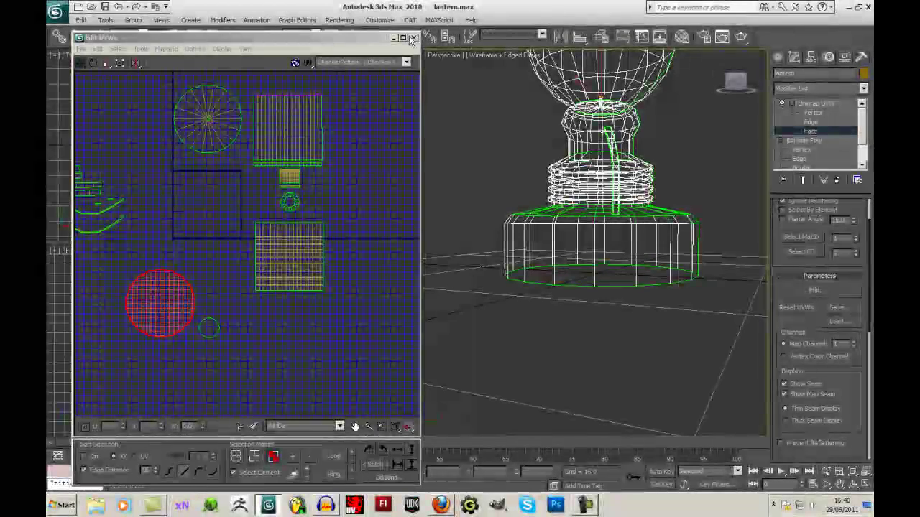
- Close the UV editor and collapse the Unwrap UVW modifier into the lantern's editable poly
click(414, 38)
click(820, 107)
right_click(820, 106)
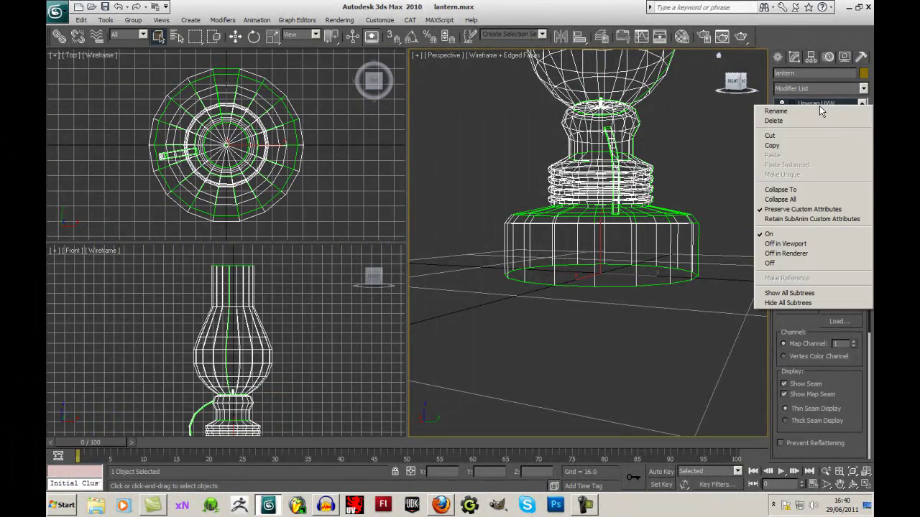
click(791, 189)
click(505, 299)
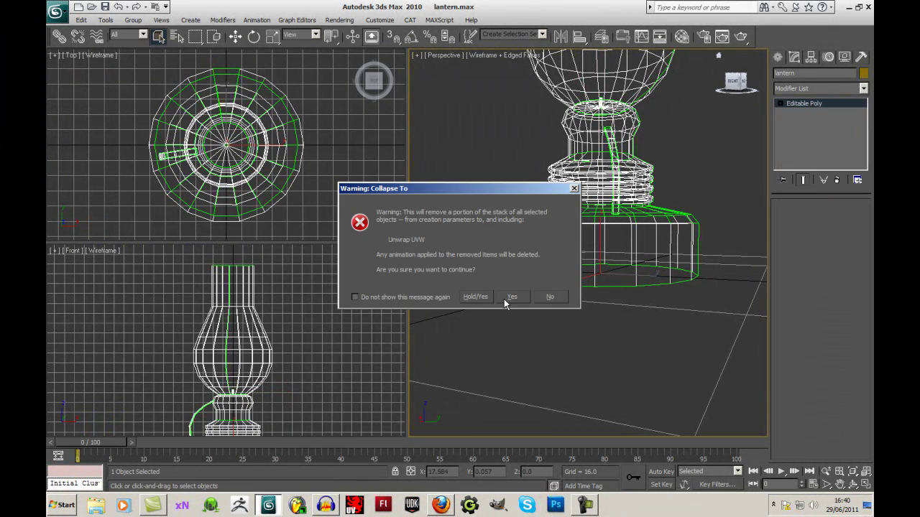
click(586, 505)
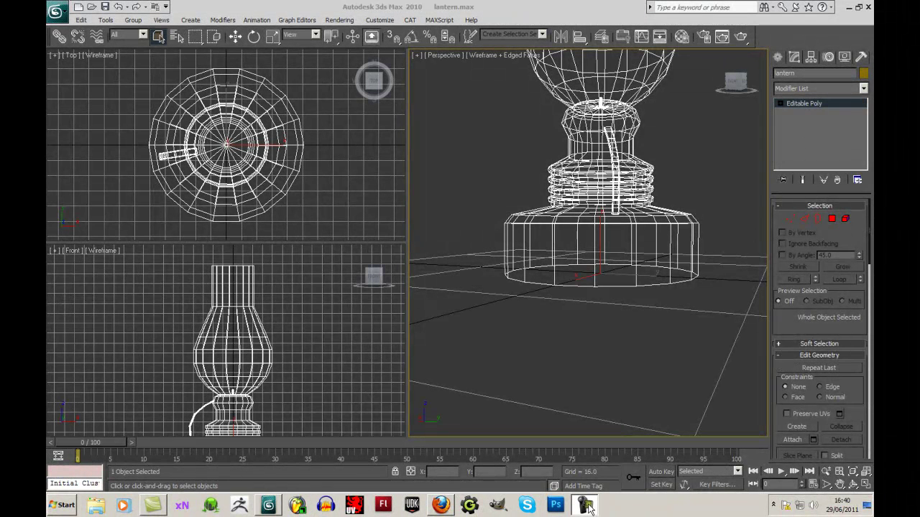
click(586, 506)
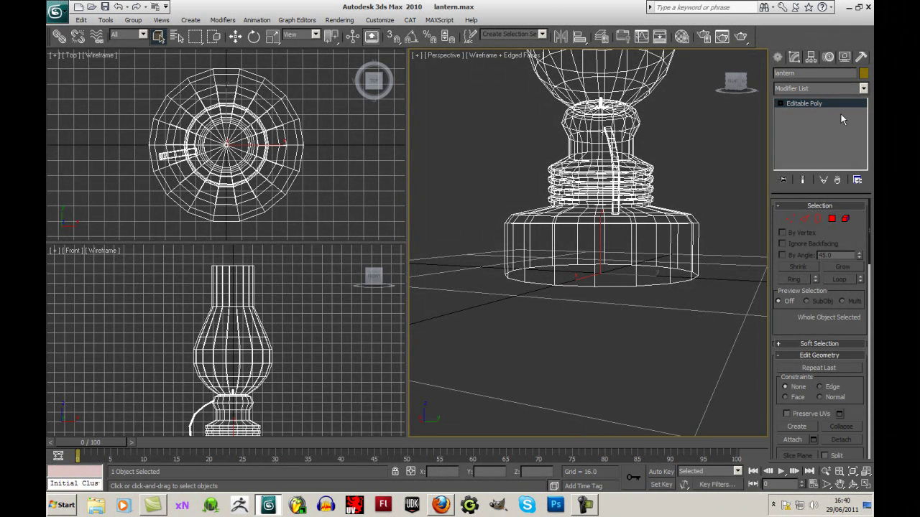
- Convert the lantern to an editable mesh and enter face level
right_click(810, 104)
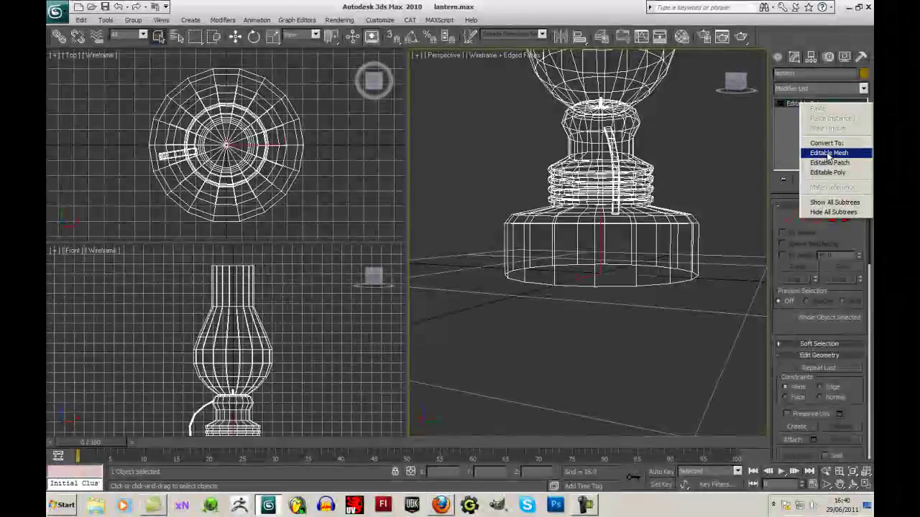
click(829, 153)
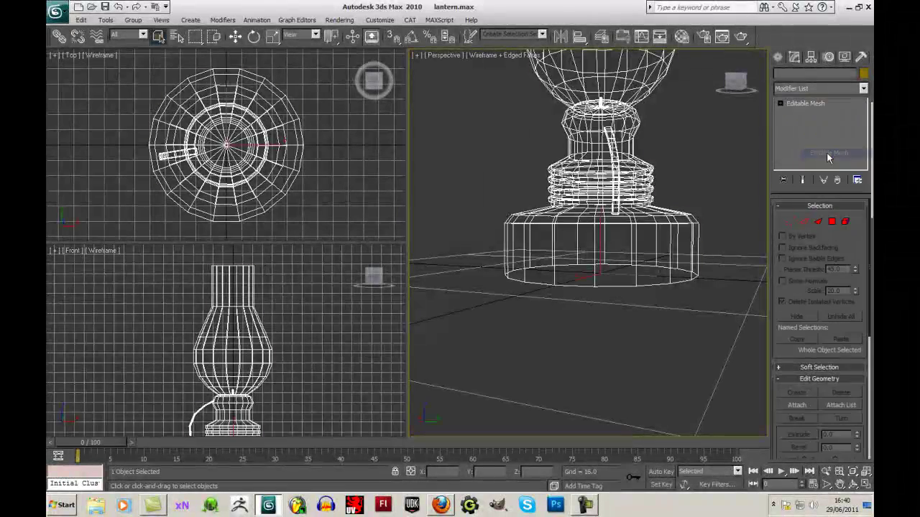
click(819, 221)
- Select triangular faces across the underside of the lantern's base one by one to examine how it is triangulated
drag(734, 80, 739, 108)
click(681, 242)
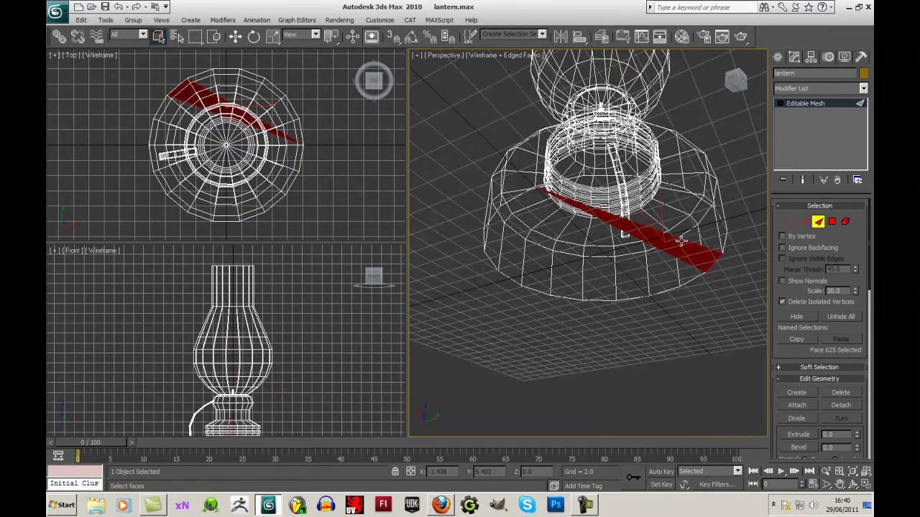
click(667, 246)
click(636, 255)
click(619, 263)
click(589, 292)
click(589, 293)
click(584, 283)
click(573, 291)
click(544, 291)
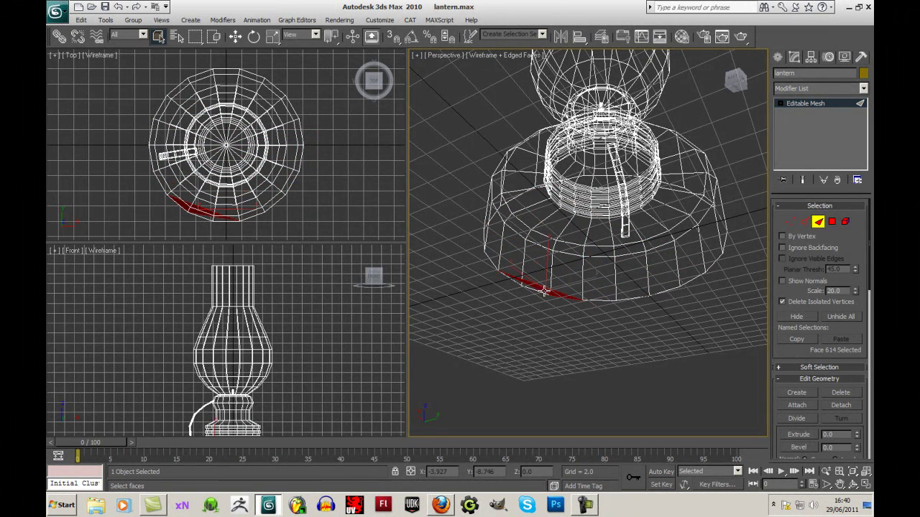
click(562, 280)
click(596, 266)
click(605, 250)
click(580, 228)
click(649, 224)
click(639, 205)
click(672, 203)
click(688, 203)
click(709, 206)
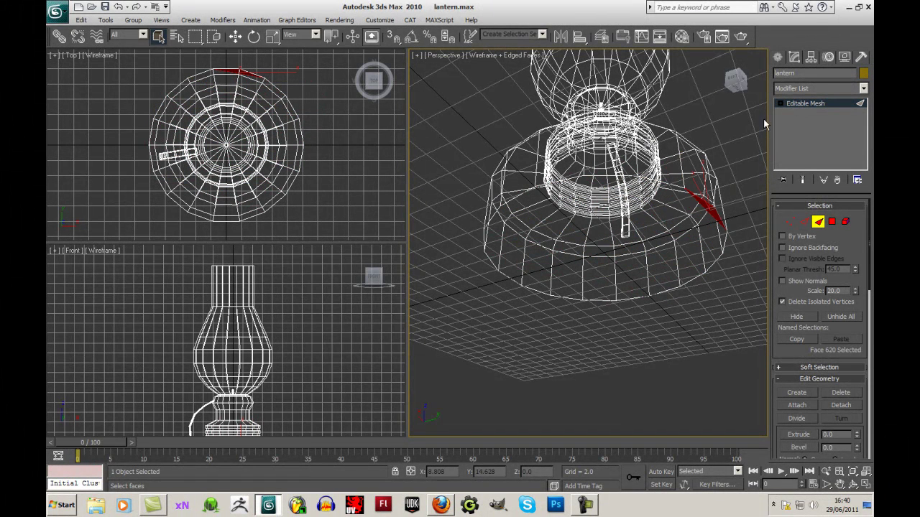
- Undo the face selections and the mesh conversion, and redo the conversion to editable mesh
key(ctrl+z)
key(ctrl+z)
key(ctrl+z)
key(ctrl+z)
key(ctrl+z)
key(ctrl+z)
key(ctrl+z)
key(ctrl+z)
key(ctrl+z)
key(ctrl+z)
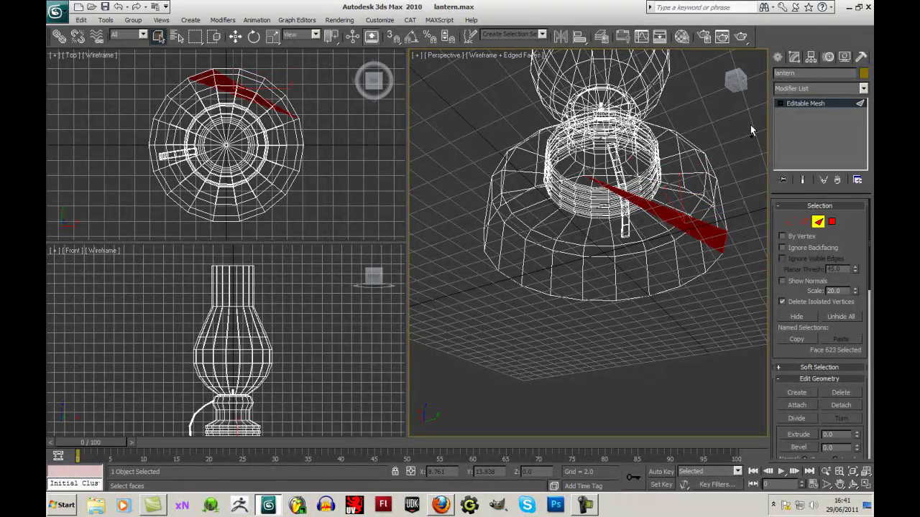
key(ctrl+z)
key(ctrl+z)
key(ctrl+z)
key(ctrl+z)
key(ctrl+z)
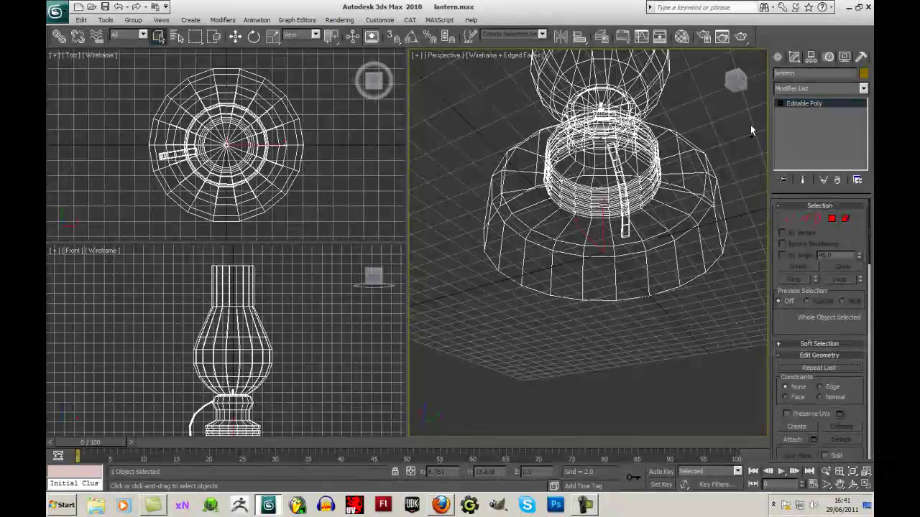
key(ctrl+y)
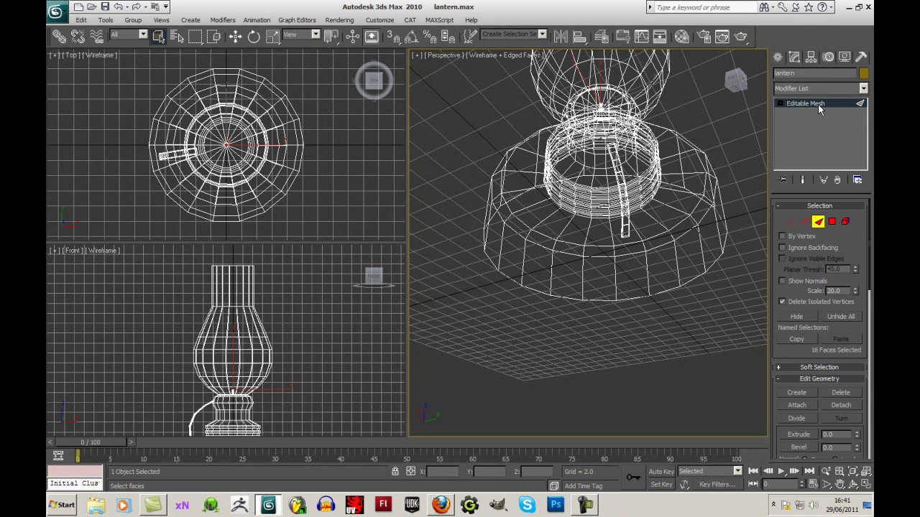
- Leave face level and convert the lantern back to an editable poly
click(788, 107)
click(781, 103)
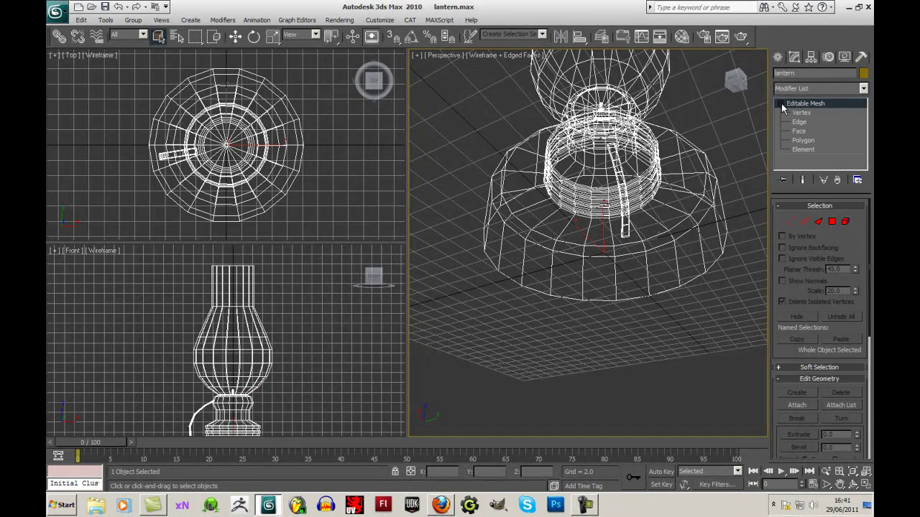
right_click(800, 104)
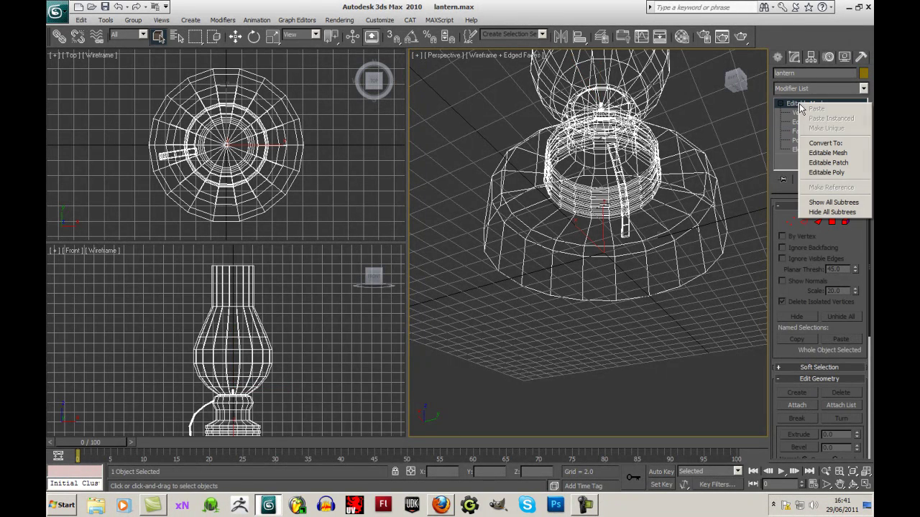
click(825, 172)
scroll(731, 101, down, 3)
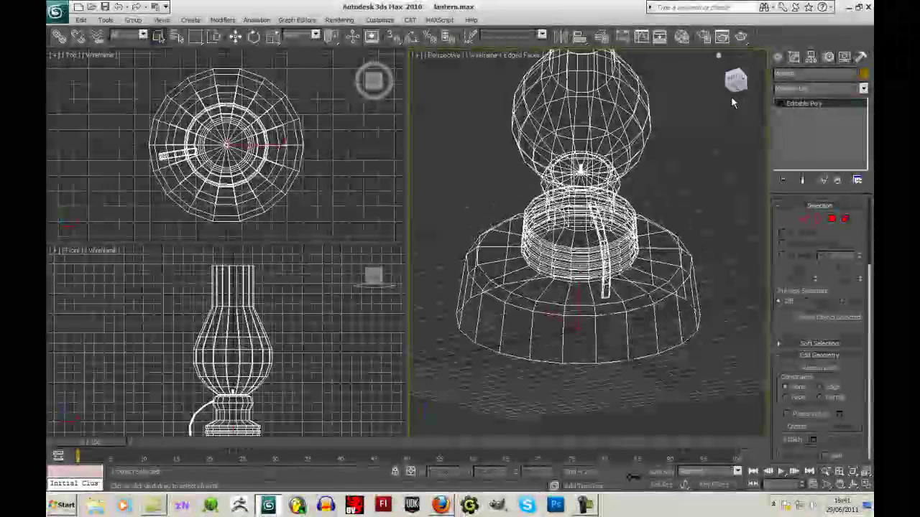
- Save the lantern scene
drag(739, 86, 749, 105)
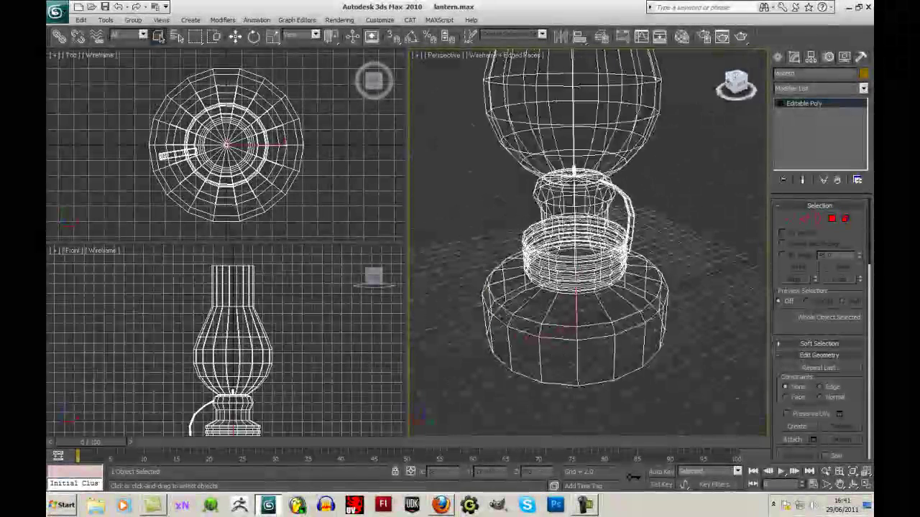
click(109, 8)
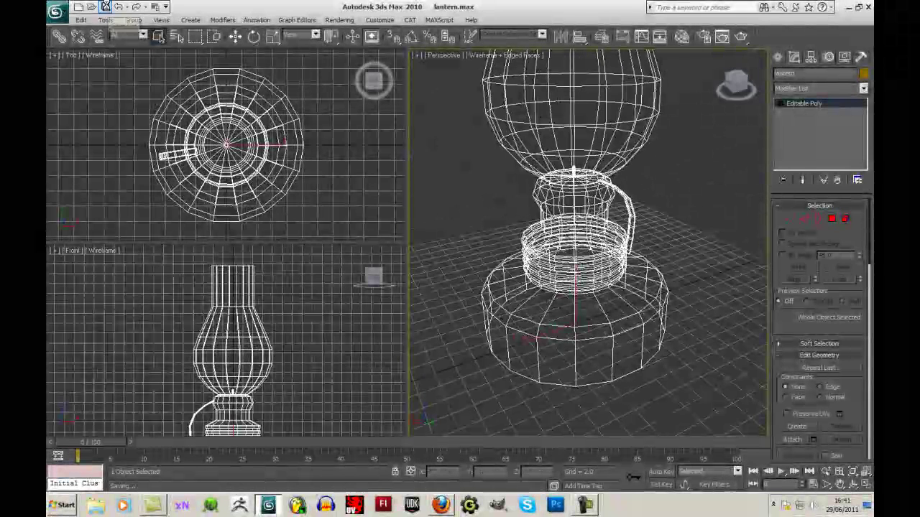
middle_drag(705, 185, 715, 198)
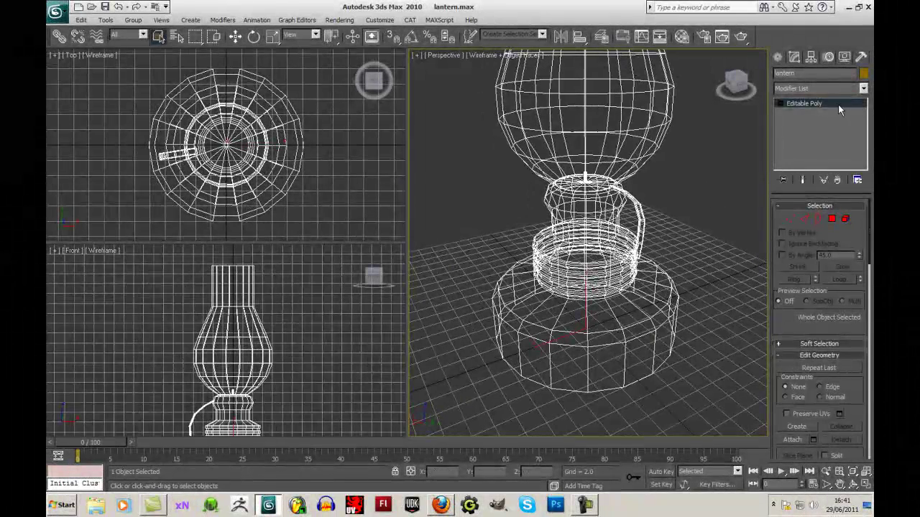
- Add an Unwrap UVW modifier to the lantern and open its UV layout for editing
click(781, 105)
click(801, 113)
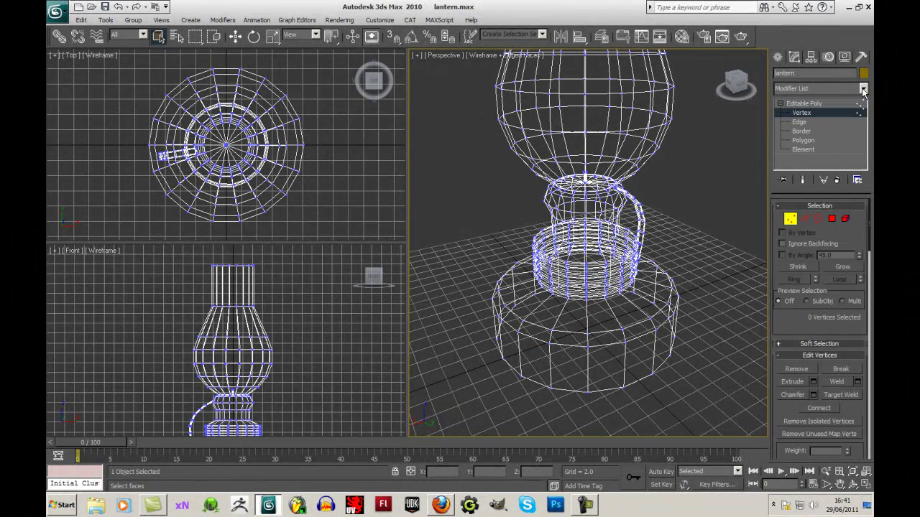
click(840, 102)
click(863, 88)
scroll(820, 288, down, 10)
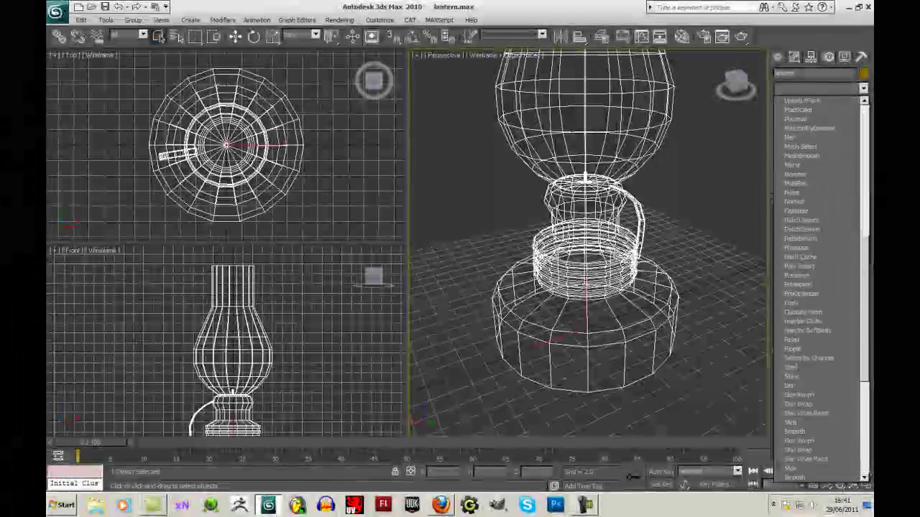
click(823, 386)
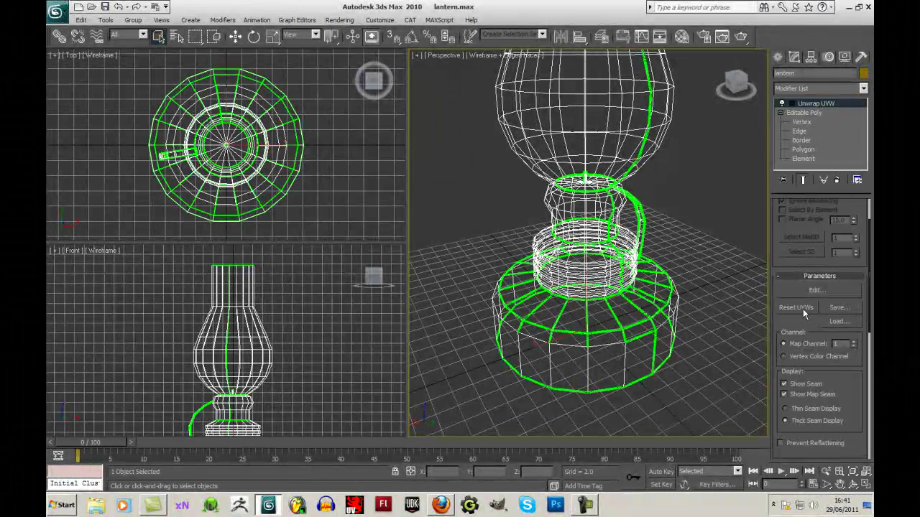
click(810, 290)
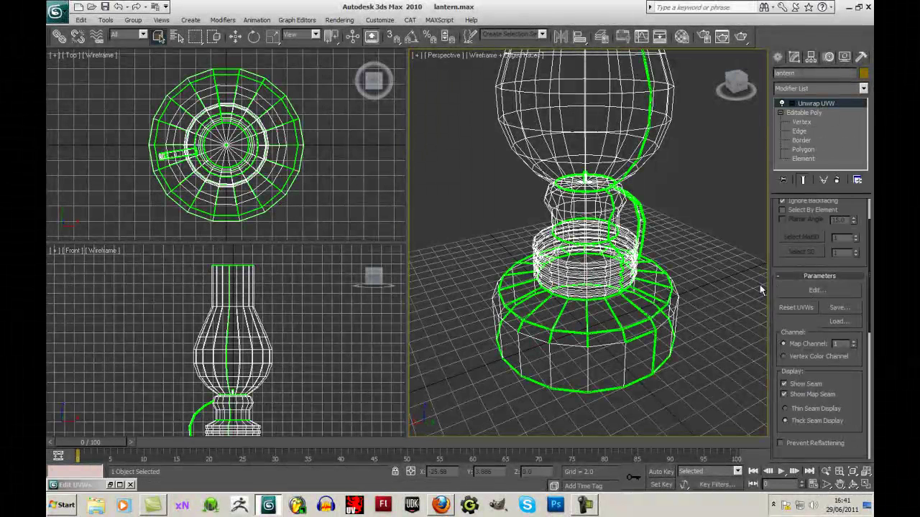
click(797, 288)
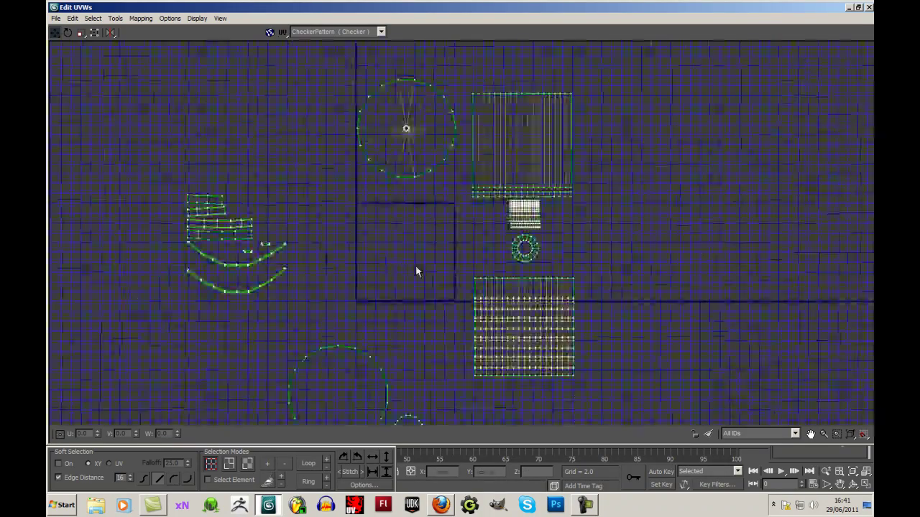
- Restore the UV editor to a smaller window and select the upper square UV piece as an element in face mode
scroll(416, 272, down, 4)
click(858, 7)
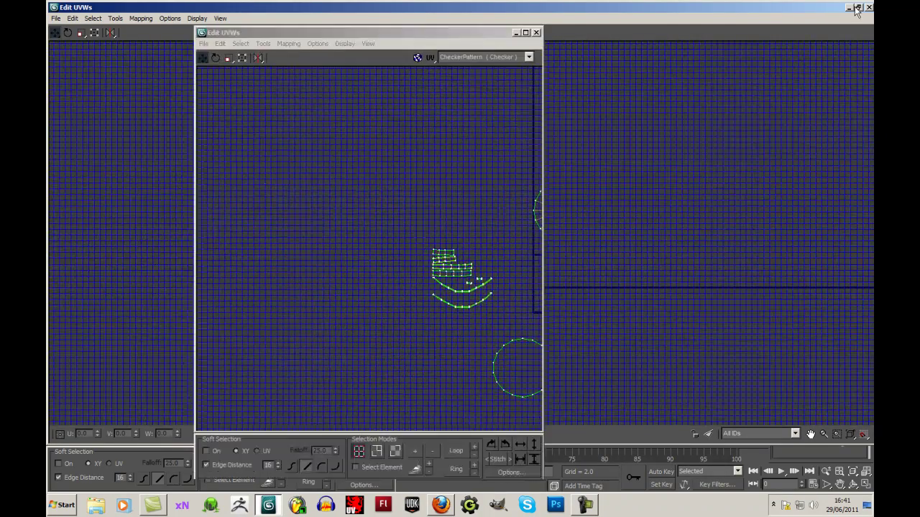
click(321, 453)
click(311, 222)
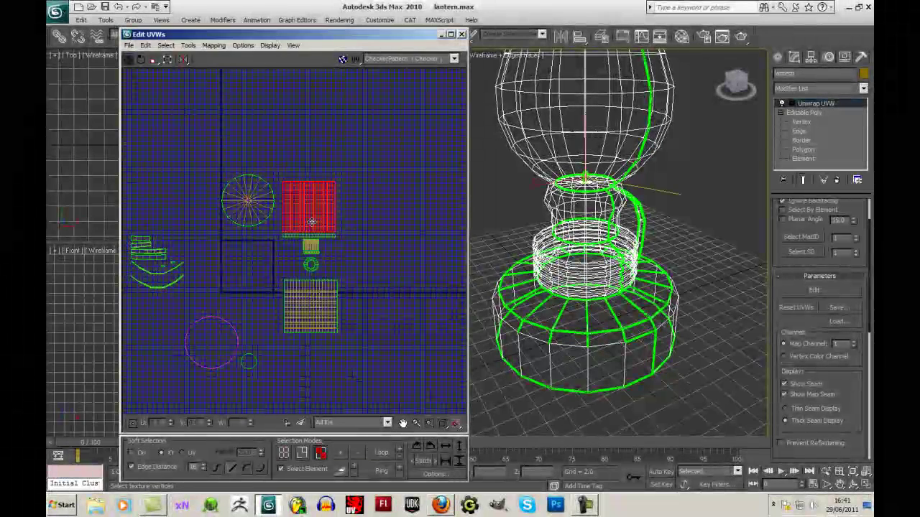
- Enter the Unwrap UVW face level and locate the selected UV piece's faces around the lantern's neck
middle_drag(575, 98, 602, 154)
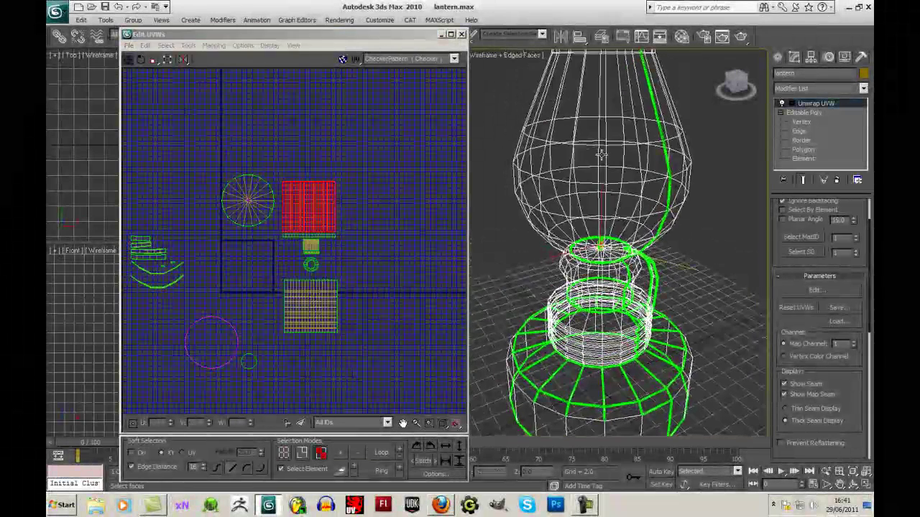
click(791, 104)
click(810, 130)
middle_drag(617, 208, 616, 200)
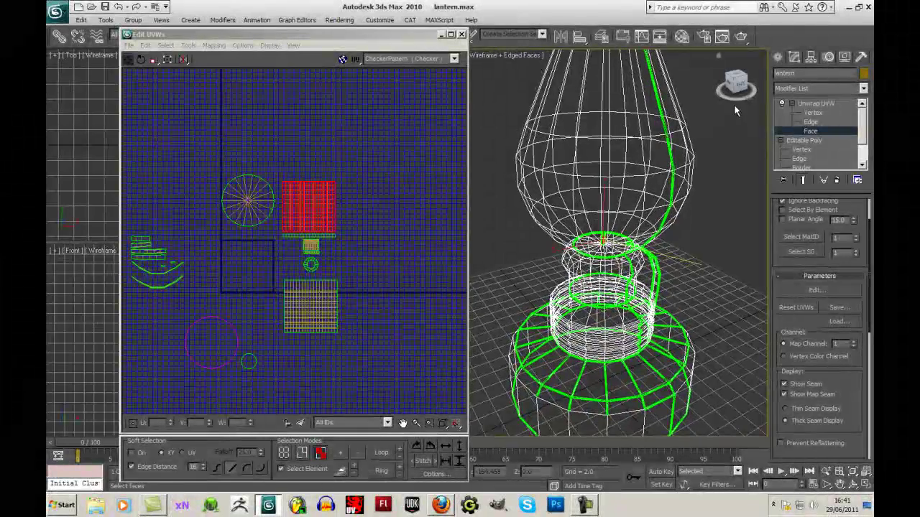
scroll(576, 290, down, 3)
middle_drag(579, 291, 591, 279)
scroll(589, 278, up, 5)
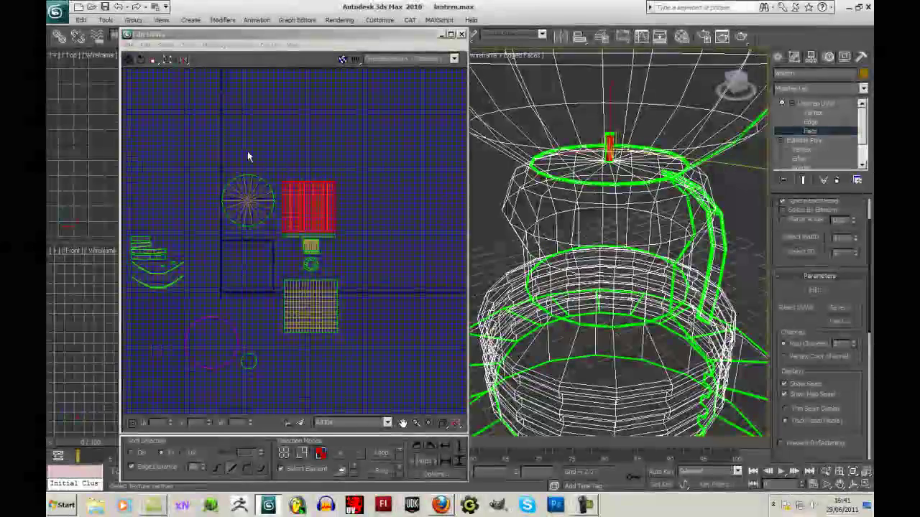
- Scale the wick's square UV piece down to a small block with Freeform mode
click(167, 59)
drag(281, 234, 318, 194)
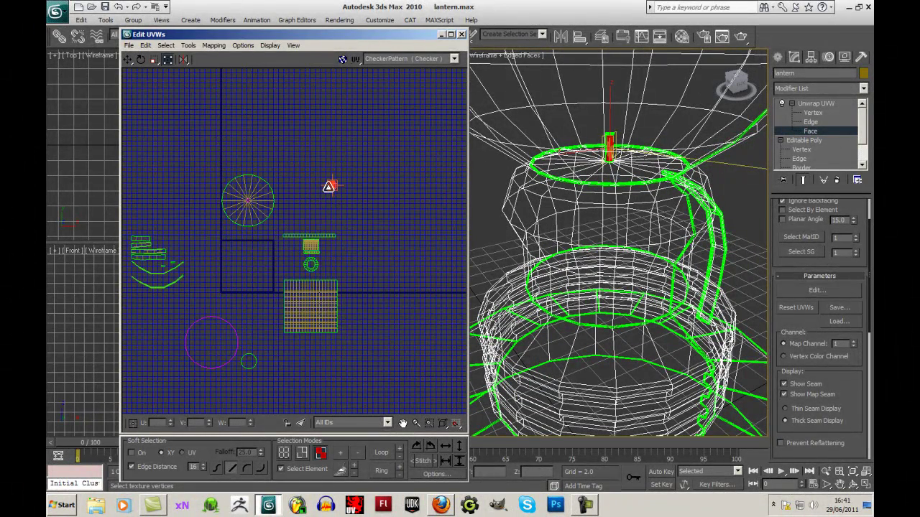
scroll(329, 189, up, 8)
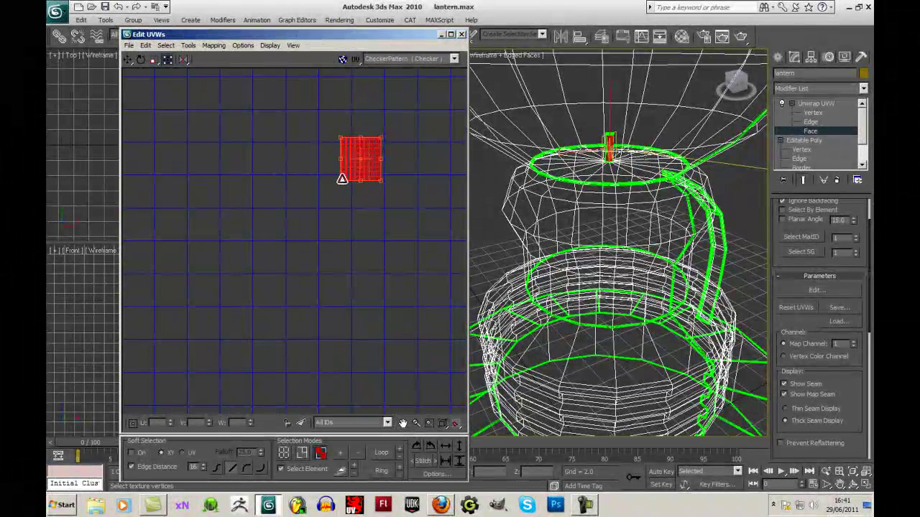
scroll(367, 208, down, 8)
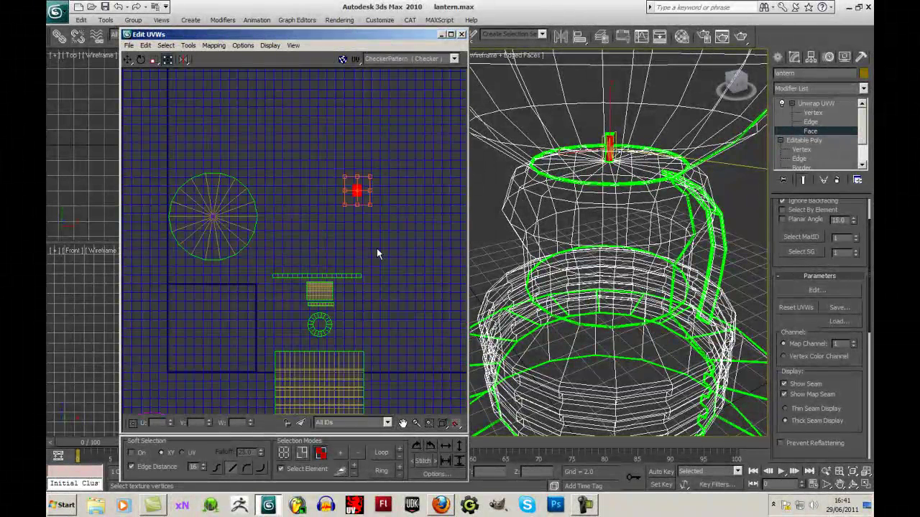
middle_drag(374, 246, 382, 234)
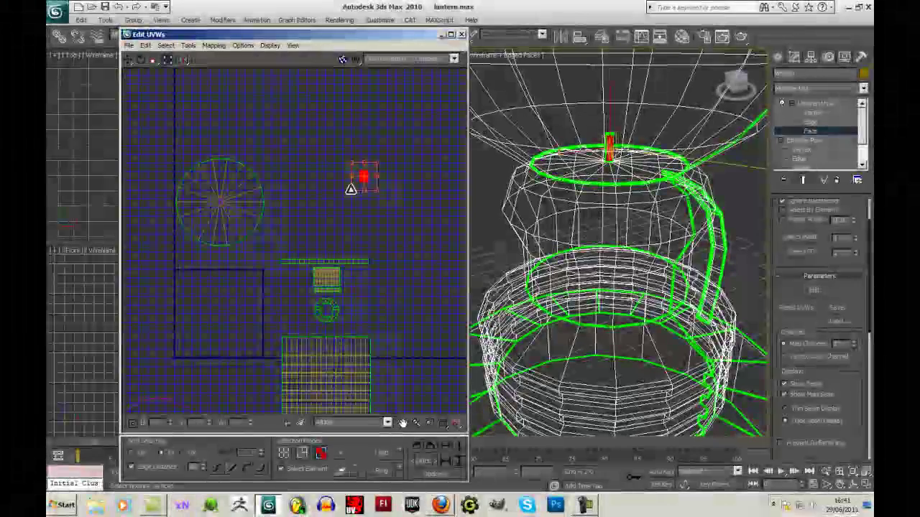
- Select the thin horizontal UV strip and examine the lantern's neck and collar to find the faces it covers
click(355, 262)
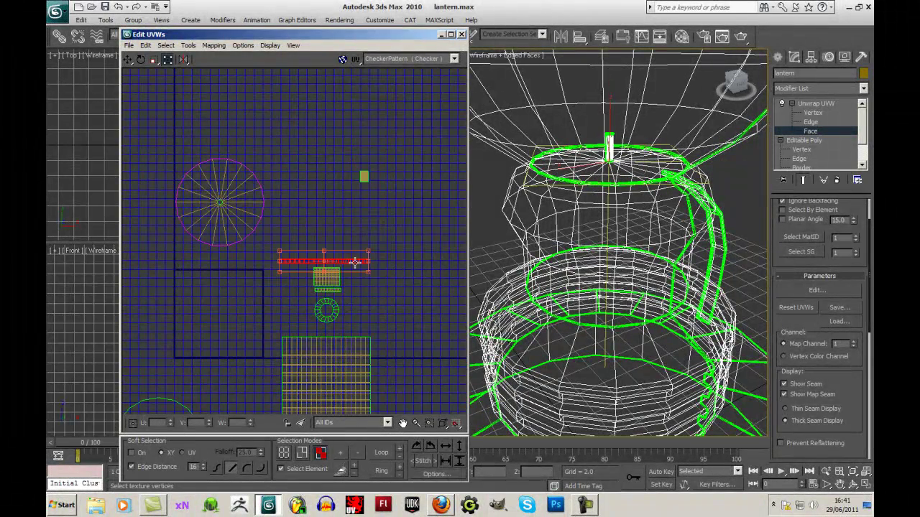
middle_drag(562, 227, 564, 274)
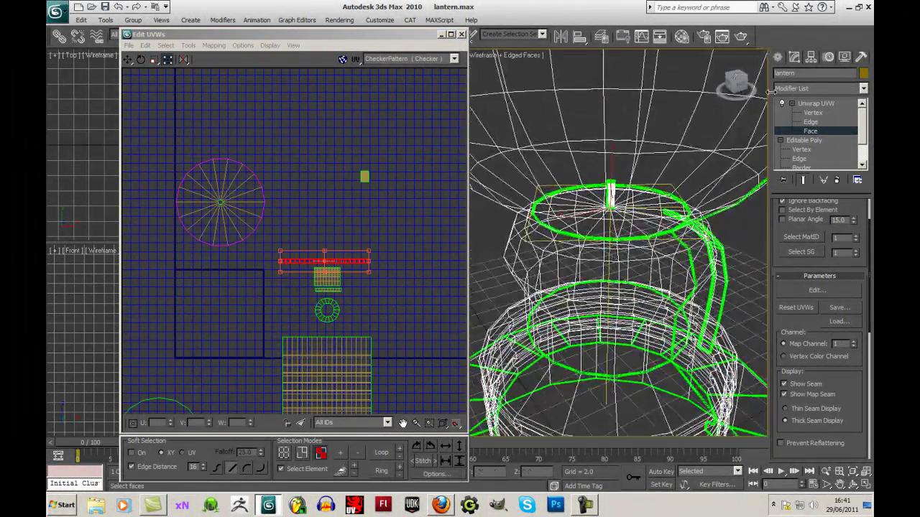
drag(740, 85, 666, 94)
scroll(664, 159, down, 10)
scroll(665, 161, up, 10)
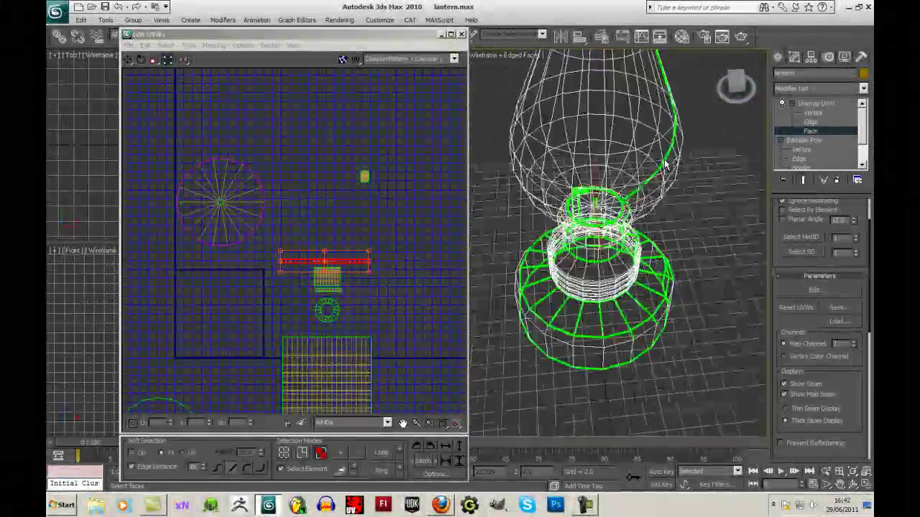
scroll(665, 164, up, 10)
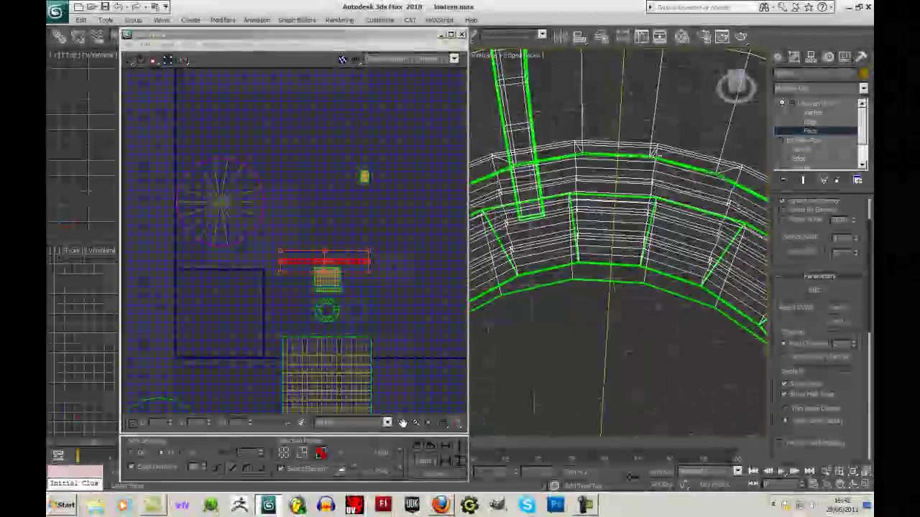
scroll(661, 206, down, 4)
scroll(662, 206, up, 3)
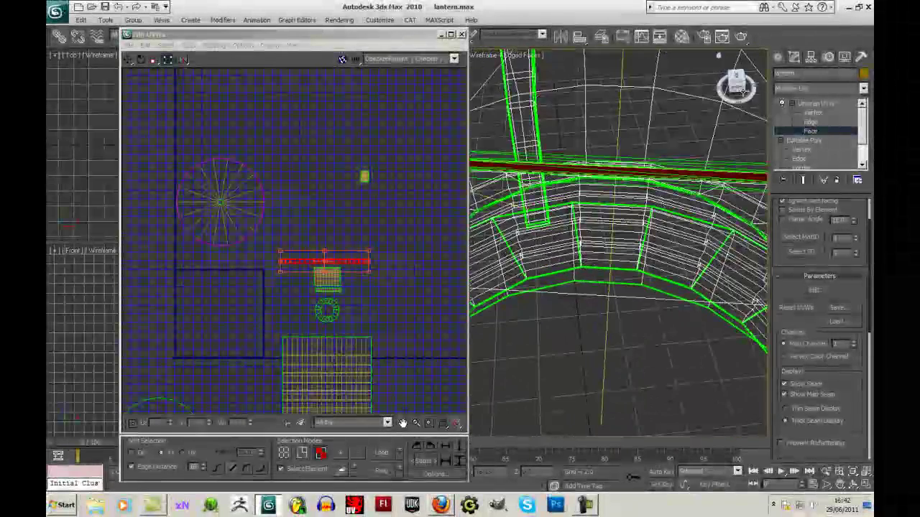
drag(736, 83, 763, 87)
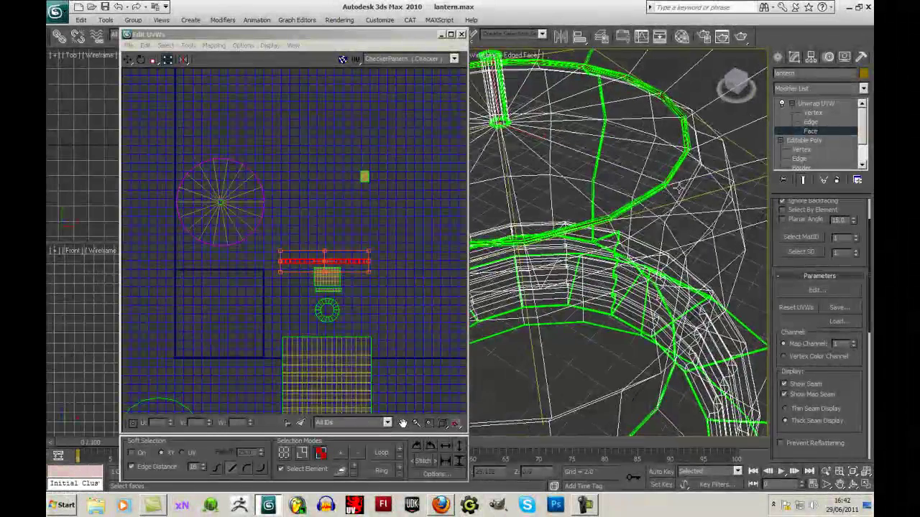
- Switch the seams to thin display and inspect the strip's faces around the neck's upper rim
click(788, 409)
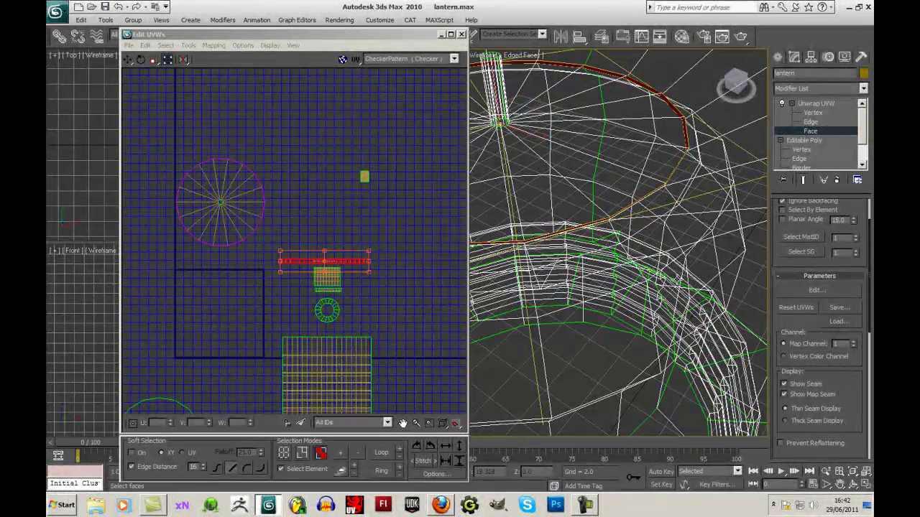
drag(737, 87, 724, 67)
scroll(605, 177, down, 3)
middle_drag(605, 177, 631, 175)
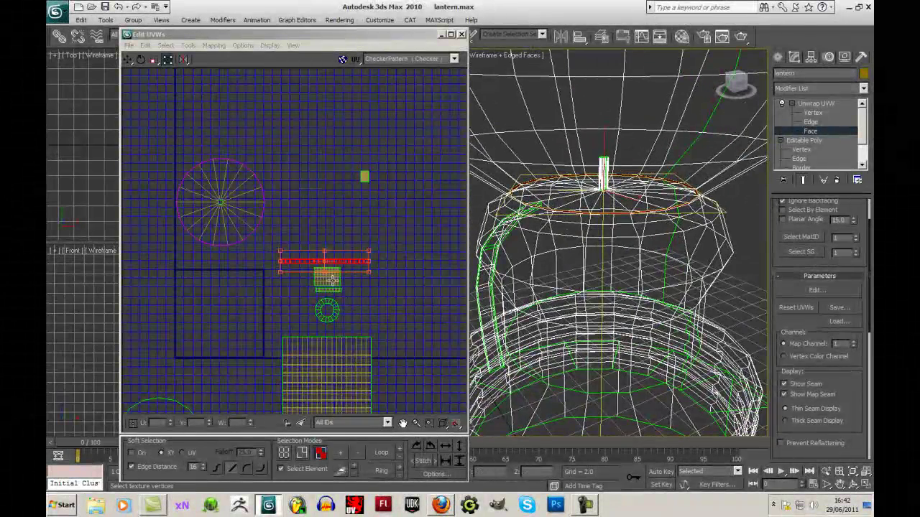
- Move the rim strip up beside the wick's UV piece, and shrink the circular cap piece and place it alongside
drag(344, 264, 350, 166)
middle_drag(385, 271, 399, 255)
click(262, 211)
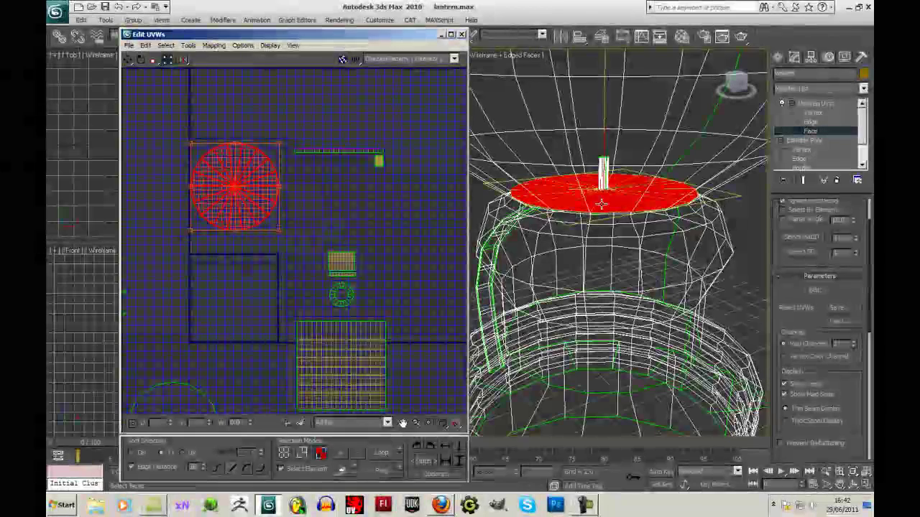
drag(190, 229, 353, 175)
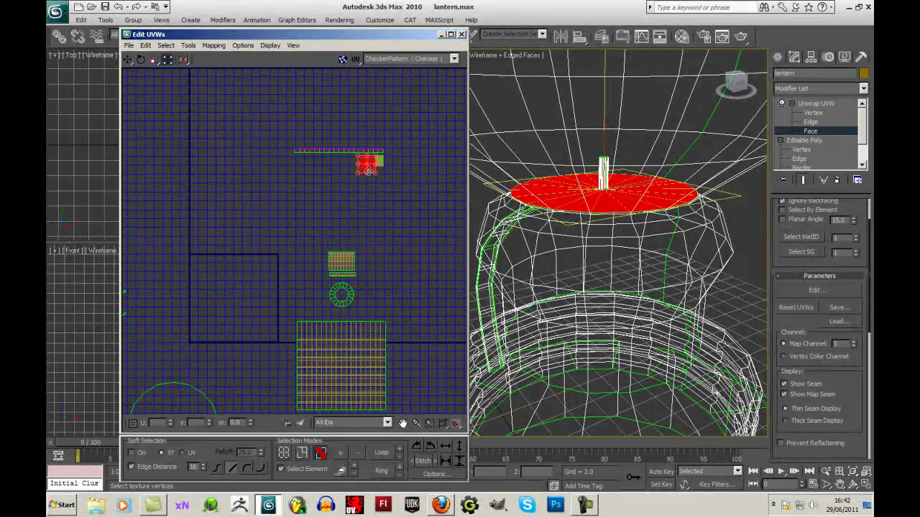
- Select the UV piece of the glass and neck, move it into the UV square and enlarge it to nearly fill it
click(339, 262)
middle_drag(408, 255, 405, 253)
middle_drag(603, 233, 621, 239)
scroll(617, 236, down, 10)
scroll(616, 224, up, 7)
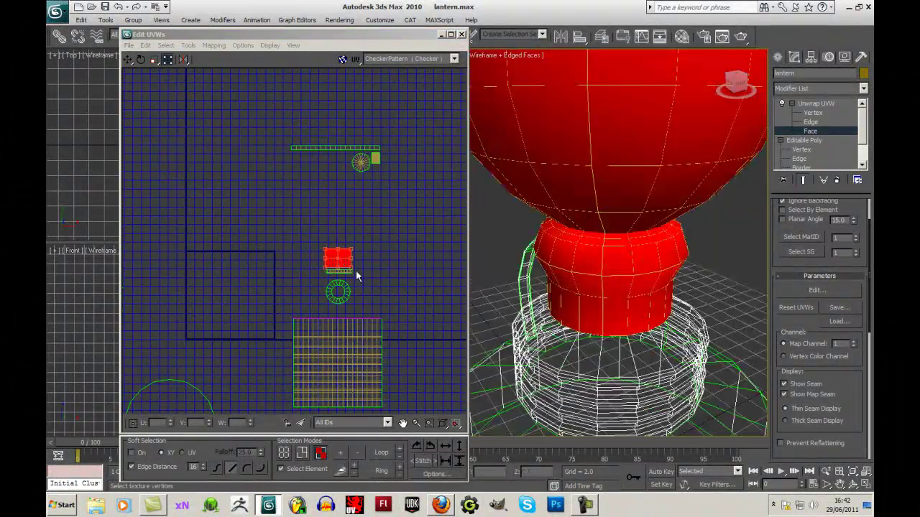
drag(344, 262, 360, 385)
scroll(203, 290, up, 5)
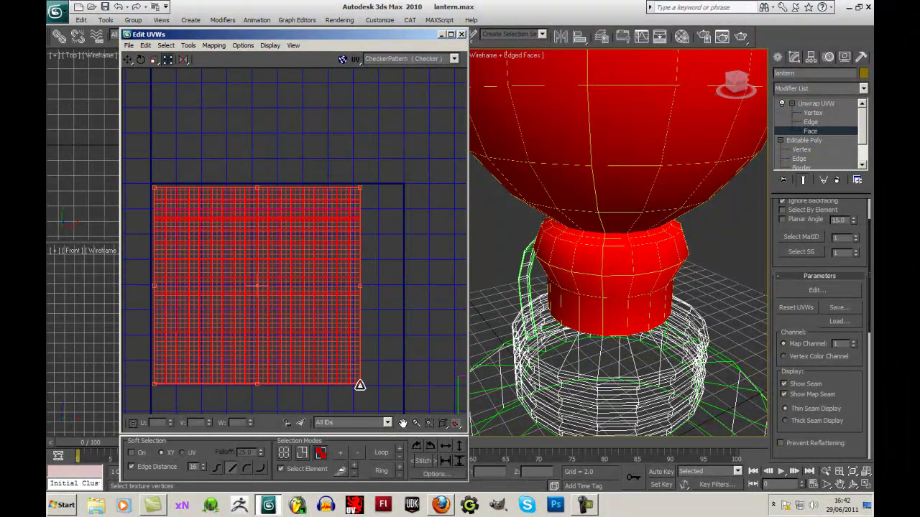
- Select the lowest row of vertices on the glass UV piece to check which end of the lantern it belongs to
key(1)
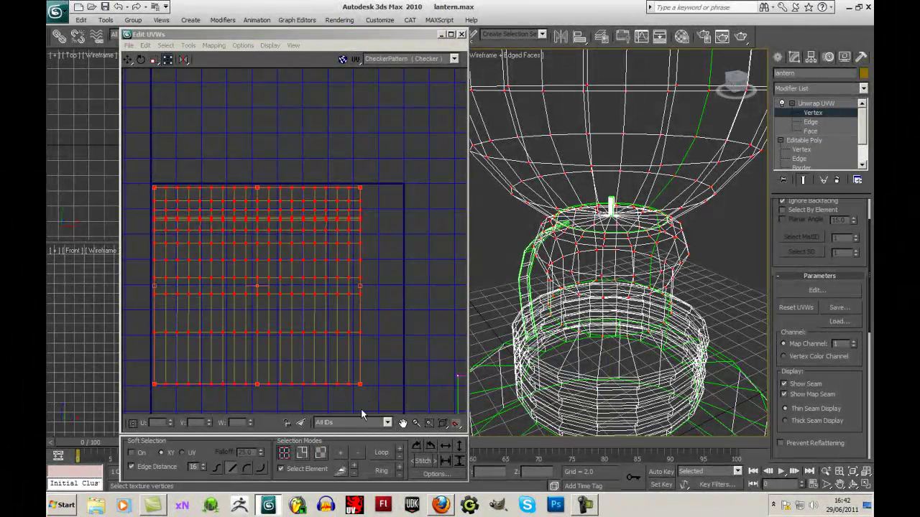
drag(378, 394, 123, 384)
scroll(614, 285, down, 5)
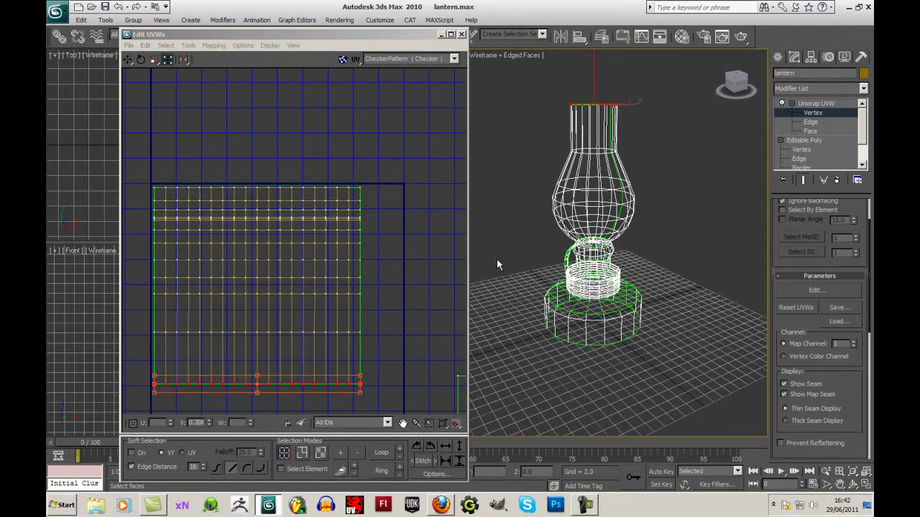
- Select the whole glass UV piece in face mode with Select Element on, rotate it 180 degrees and clear the selection
click(404, 296)
click(321, 453)
click(316, 362)
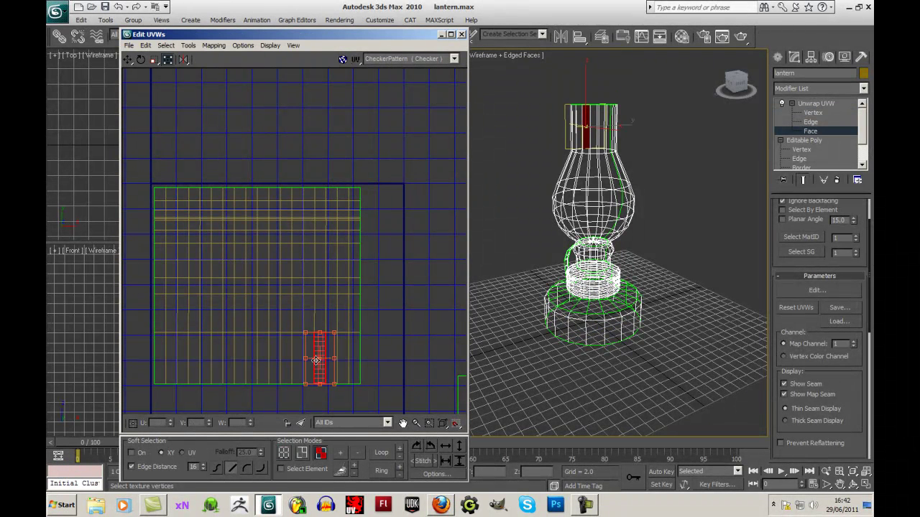
drag(388, 400, 127, 177)
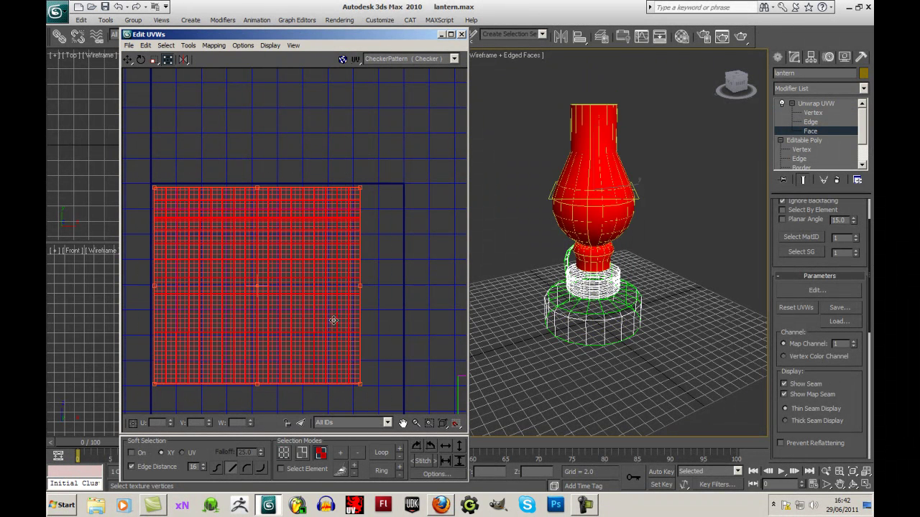
click(281, 470)
click(416, 407)
click(331, 381)
click(431, 447)
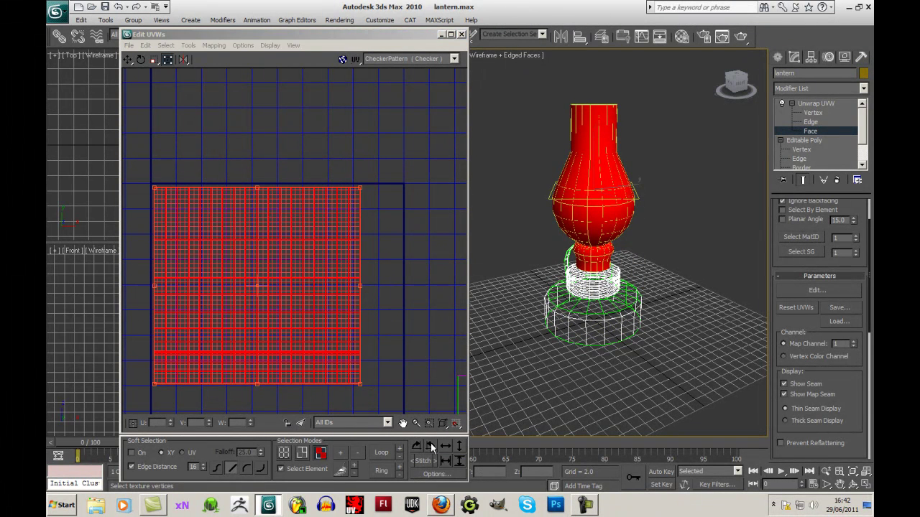
click(378, 358)
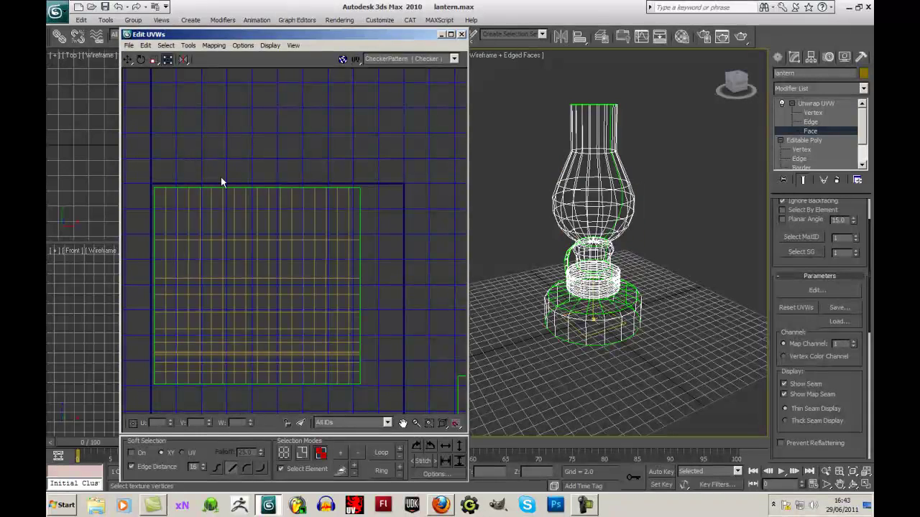
- Select the glass and neck UV piece and shrink it towards the upper left corner of the UV square
click(183, 60)
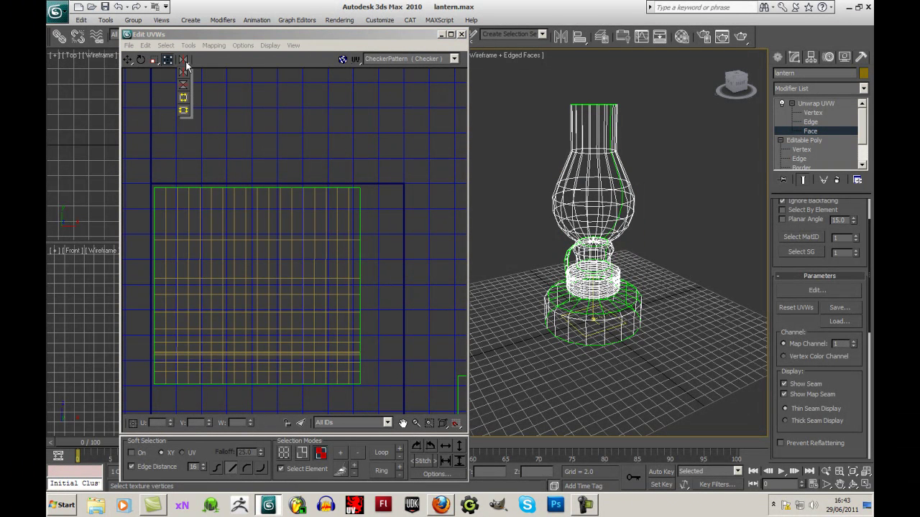
click(280, 346)
scroll(318, 319, down, 3)
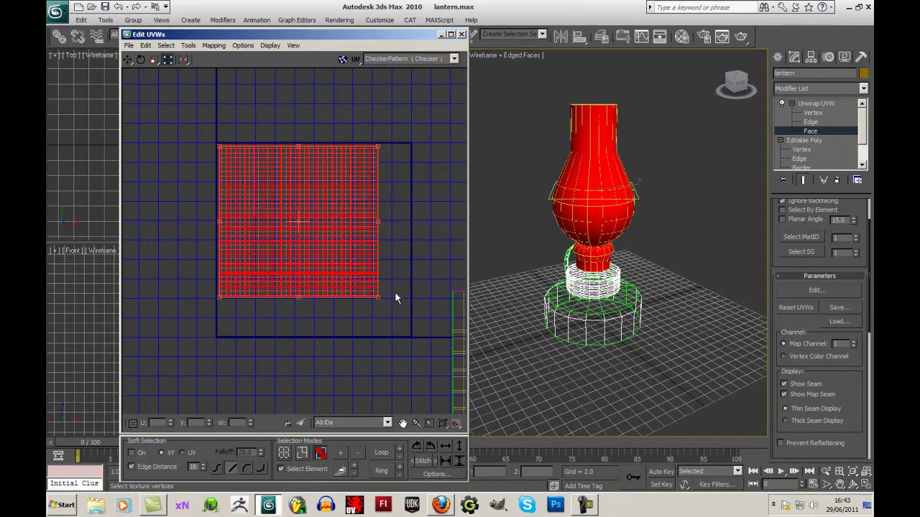
drag(380, 294, 337, 256)
scroll(337, 256, down, 2)
middle_drag(367, 258, 285, 189)
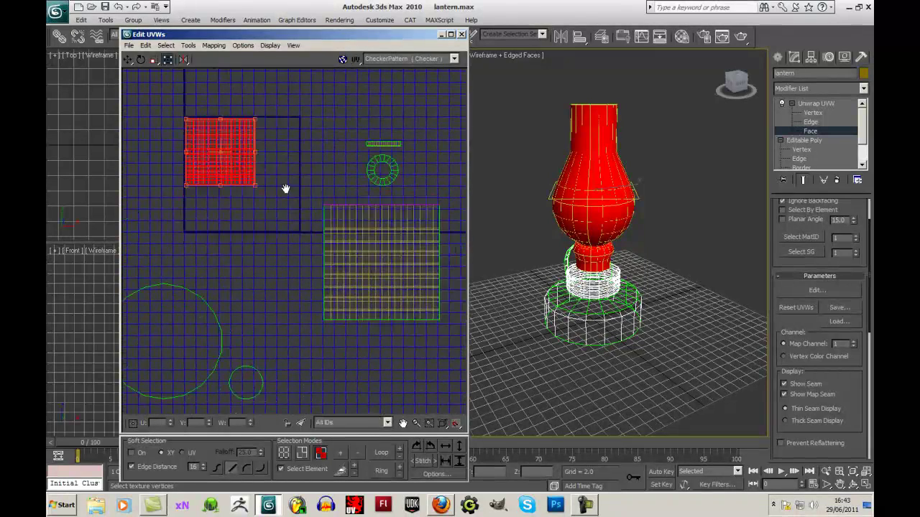
- Move the fuel reservoir's UV piece directly below the glass piece in the UV square and shrink it to about the same width
click(373, 258)
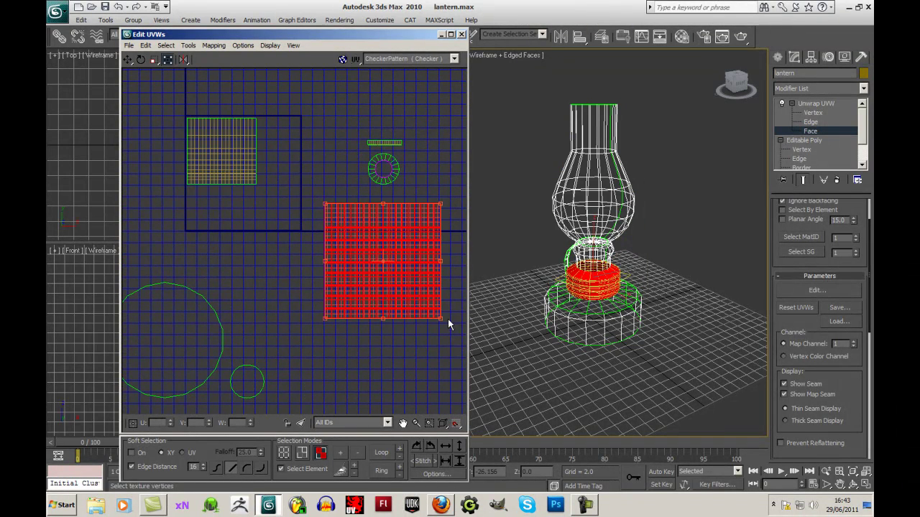
drag(384, 288, 248, 269)
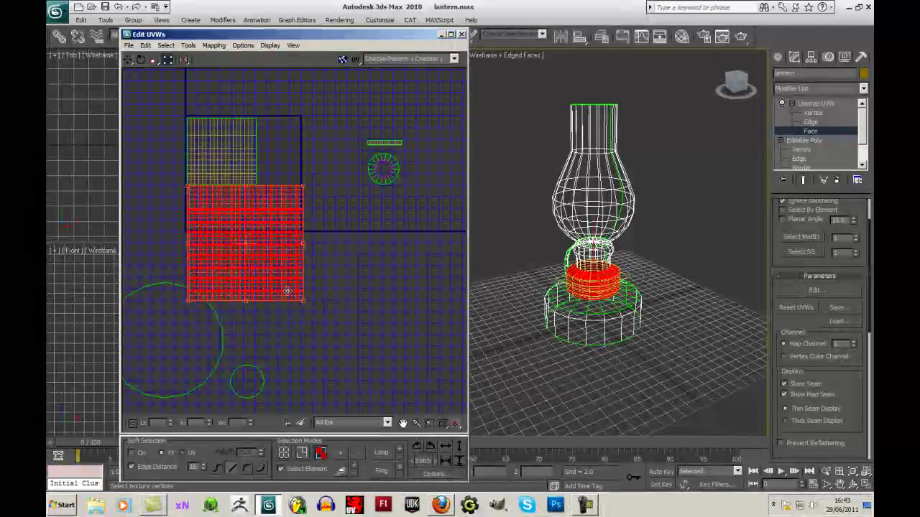
drag(302, 305, 255, 208)
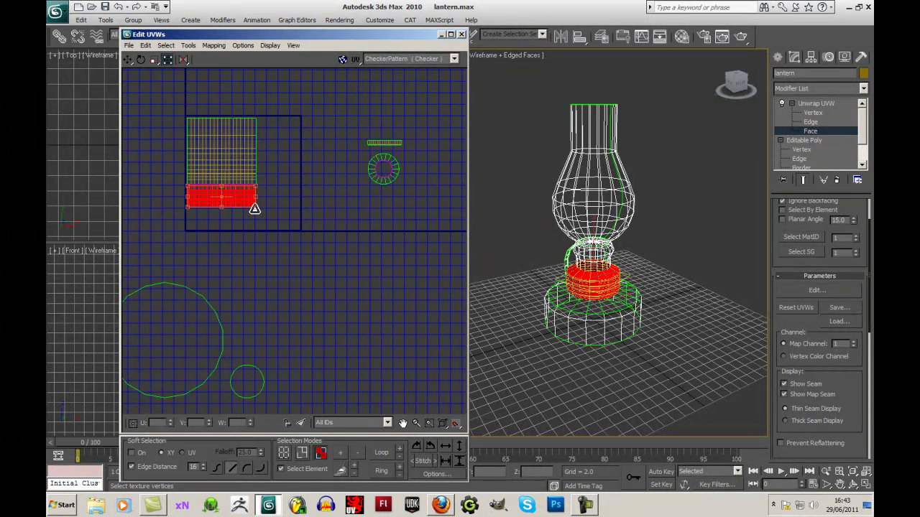
middle_drag(272, 250, 316, 221)
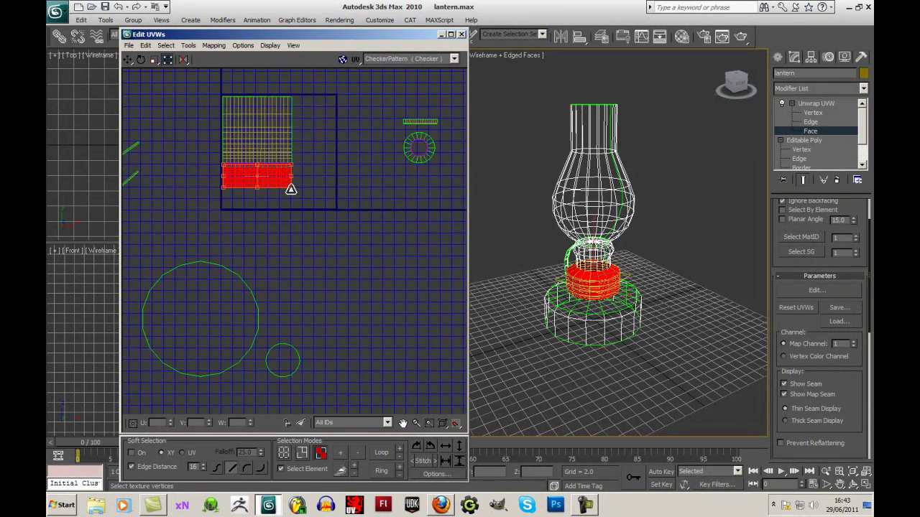
- Move the ring-shaped UV piece of the base's top into the UV square beside the glass piece and enlarge it to fill the width
click(596, 309)
middle_drag(325, 273, 239, 324)
click(315, 214)
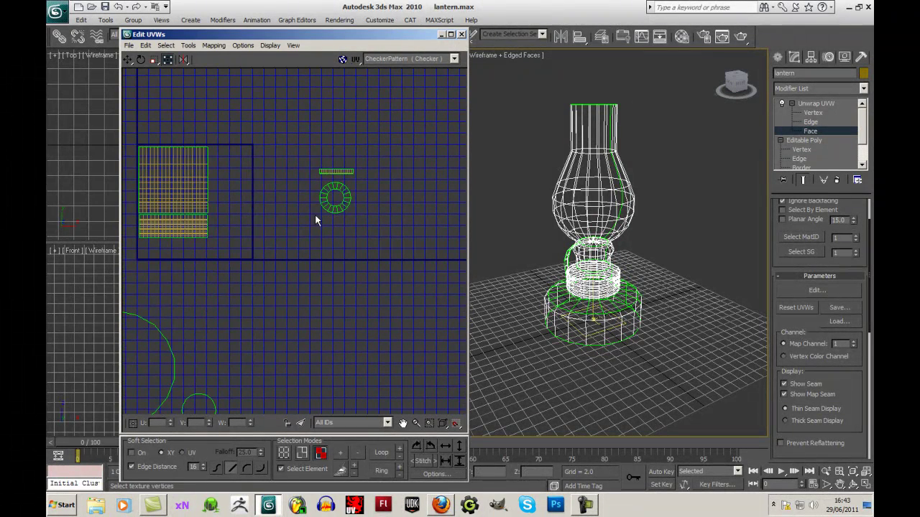
click(351, 192)
drag(346, 205, 250, 184)
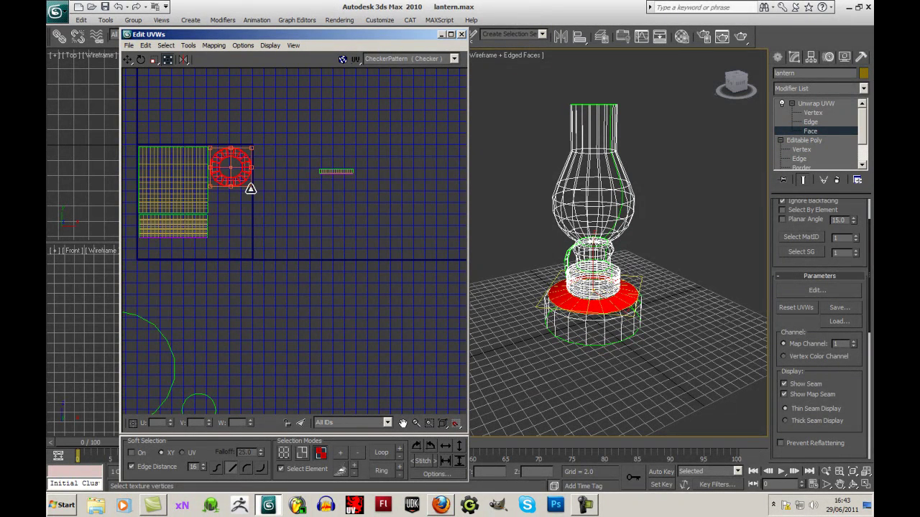
click(267, 205)
- Move the UV strip of the base's side wall into the UV square, below the reservoir piece
middle_drag(312, 248, 401, 191)
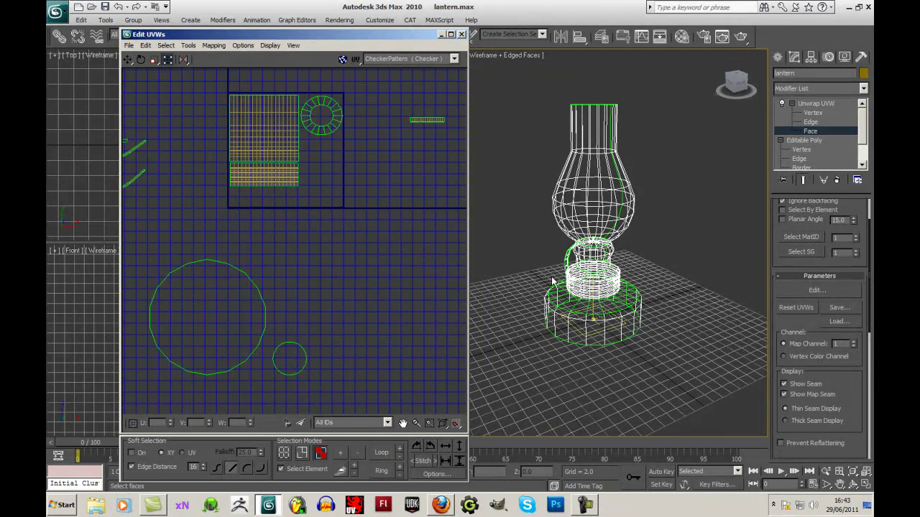
click(582, 327)
middle_drag(422, 174, 395, 195)
click(388, 173)
drag(427, 127, 239, 217)
click(258, 246)
scroll(258, 250, up, 3)
middle_drag(228, 236, 254, 213)
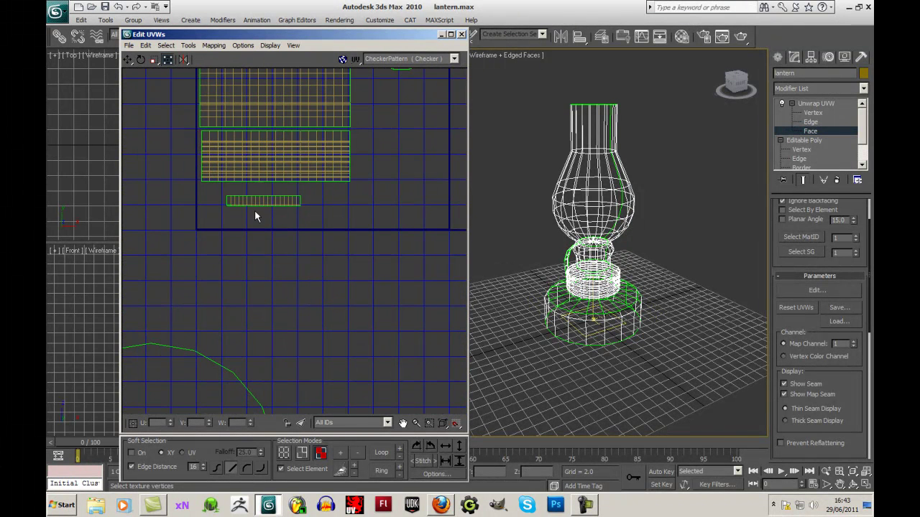
- Fit the base side strip into the lower left corner of the UV square and enlarge it to the reservoir piece's width
click(253, 204)
drag(228, 216, 198, 236)
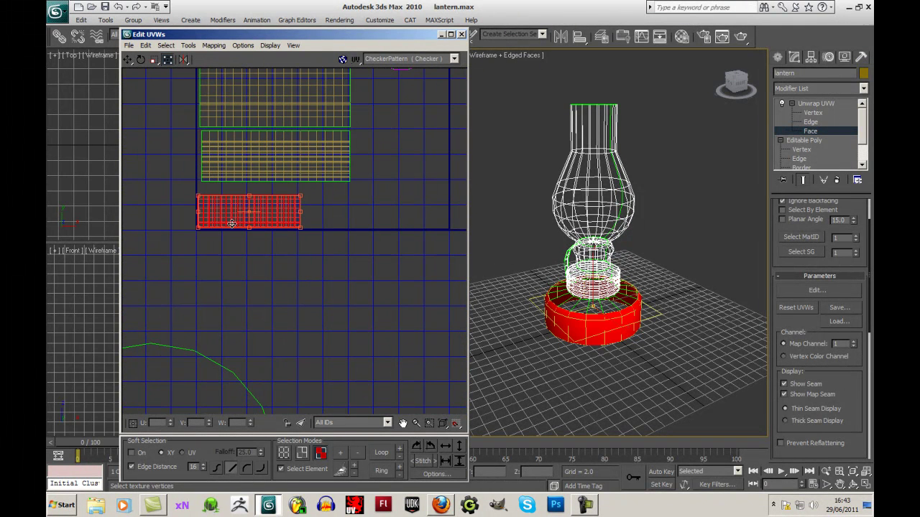
drag(299, 197, 350, 185)
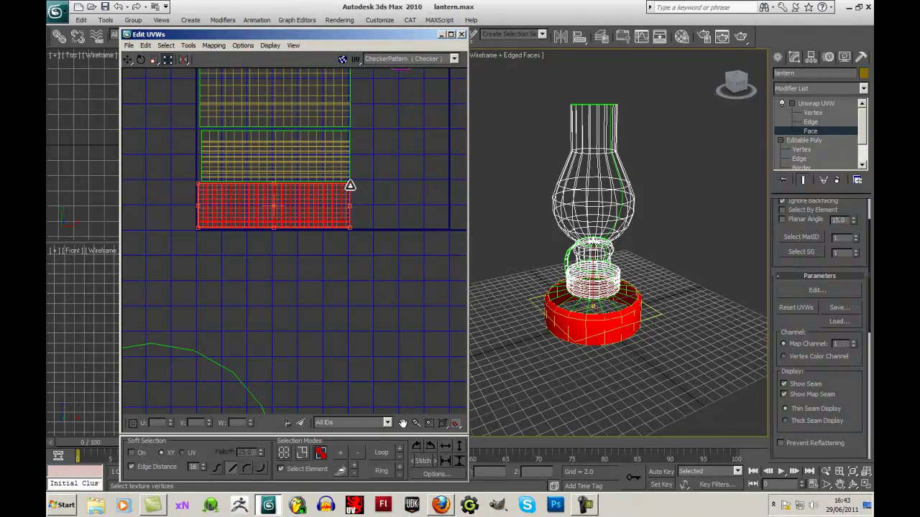
click(342, 300)
- Select the lower and upper edges of the base side strip in edge mode to check its orientation on the lantern
click(302, 455)
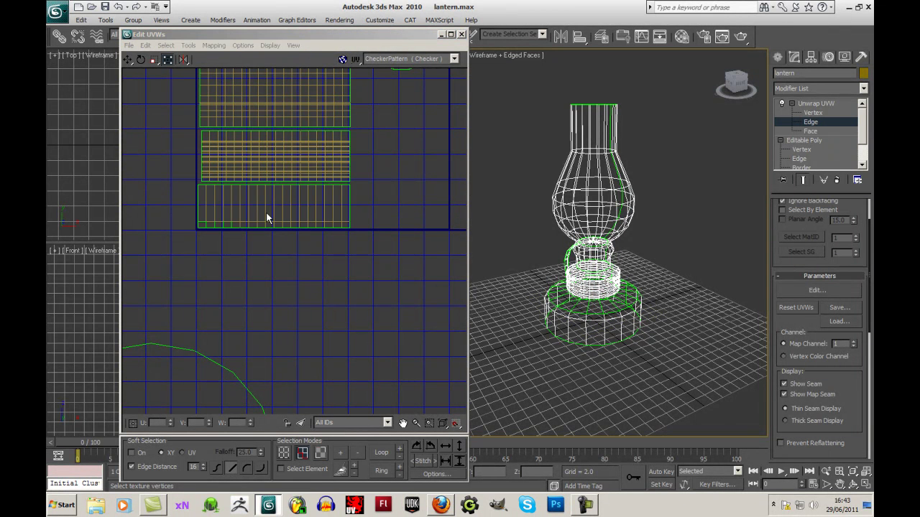
click(190, 251)
drag(355, 228, 355, 228)
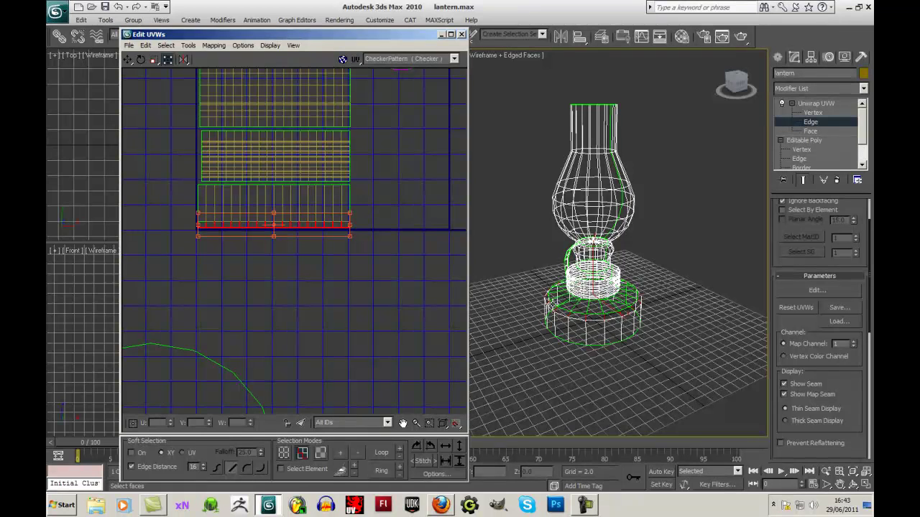
alt+middle_drag(608, 332, 584, 317)
drag(186, 192, 400, 226)
click(237, 243)
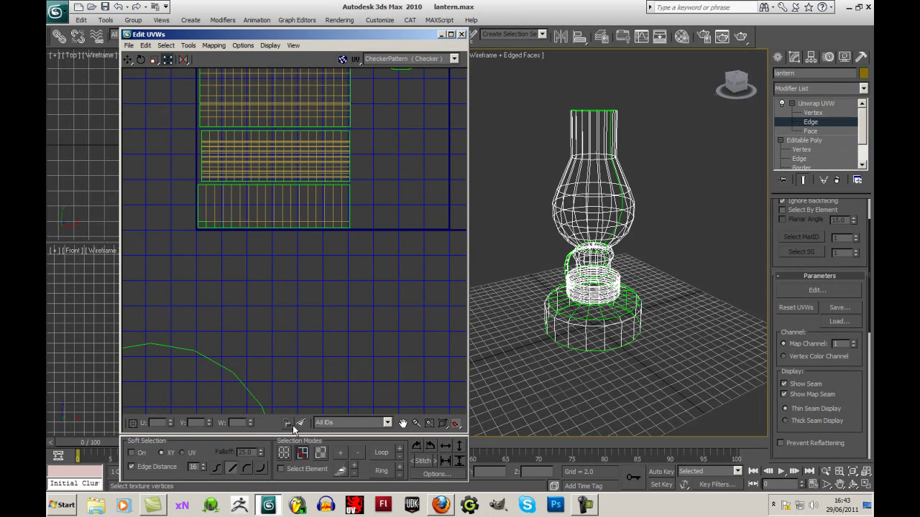
- Select the whole base side strip in face mode and mirror it vertically
click(317, 452)
click(277, 210)
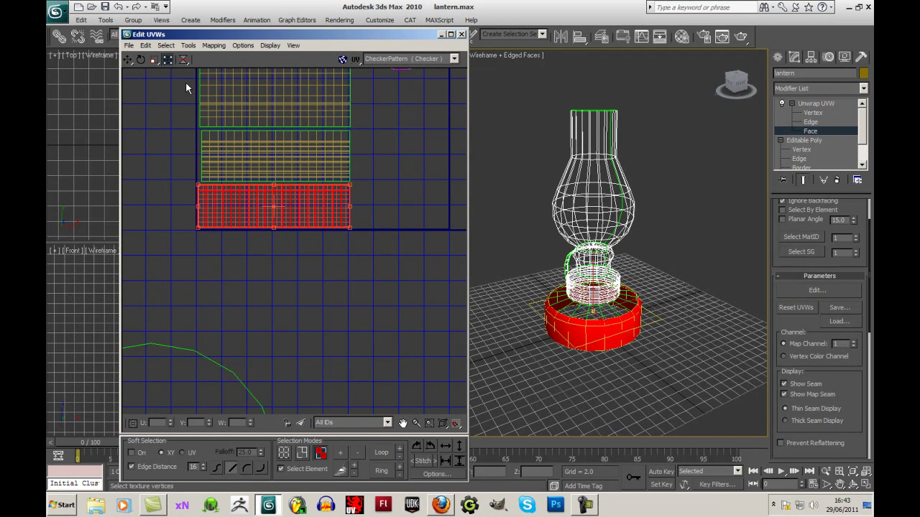
click(295, 231)
- Select the lower edges of the reservoir's UV piece with Select Element off to check its orientation on the lantern
click(292, 161)
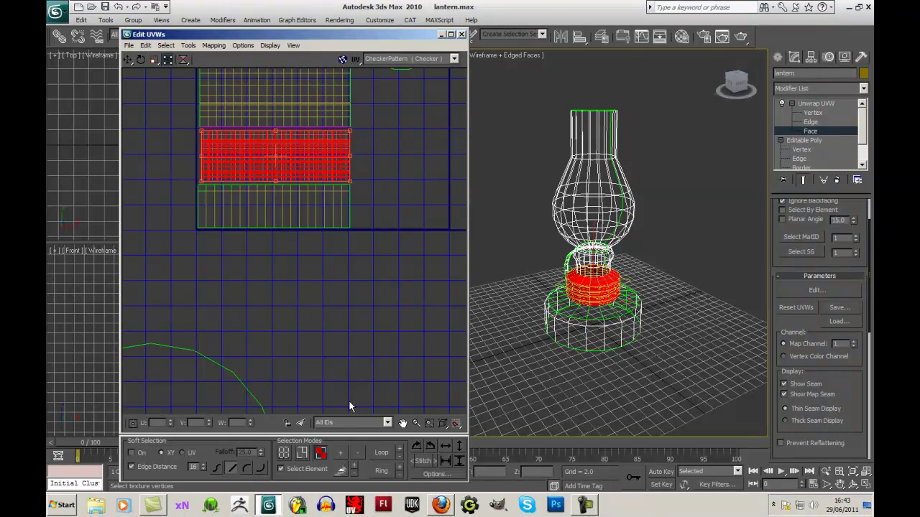
click(286, 470)
click(302, 452)
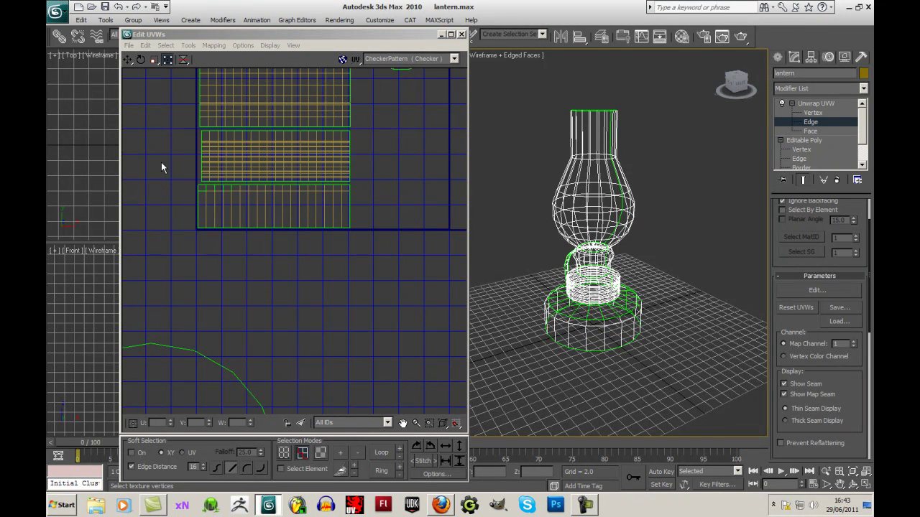
drag(169, 166, 410, 176)
click(406, 215)
middle_drag(368, 205, 393, 257)
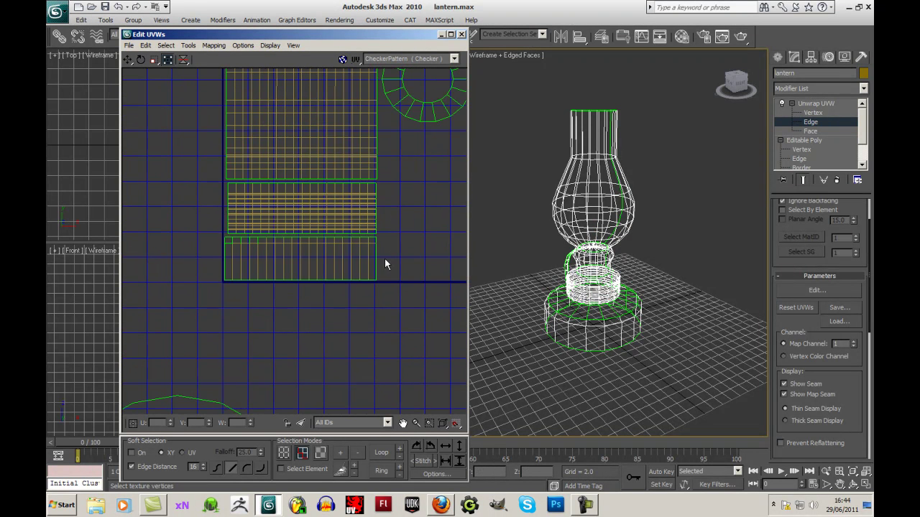
- Select the whole reservoir UV piece in face mode and widen it to line up with the pieces above and below
click(281, 468)
click(321, 453)
click(286, 228)
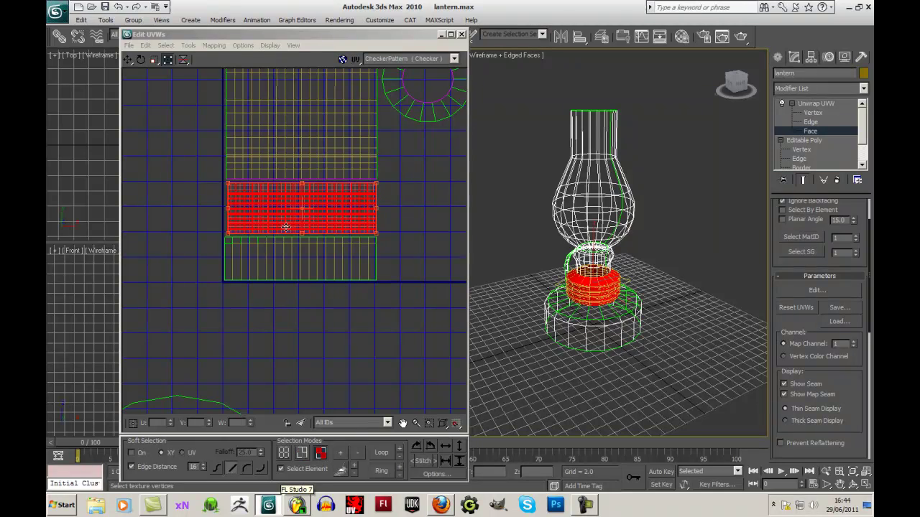
drag(228, 234, 224, 233)
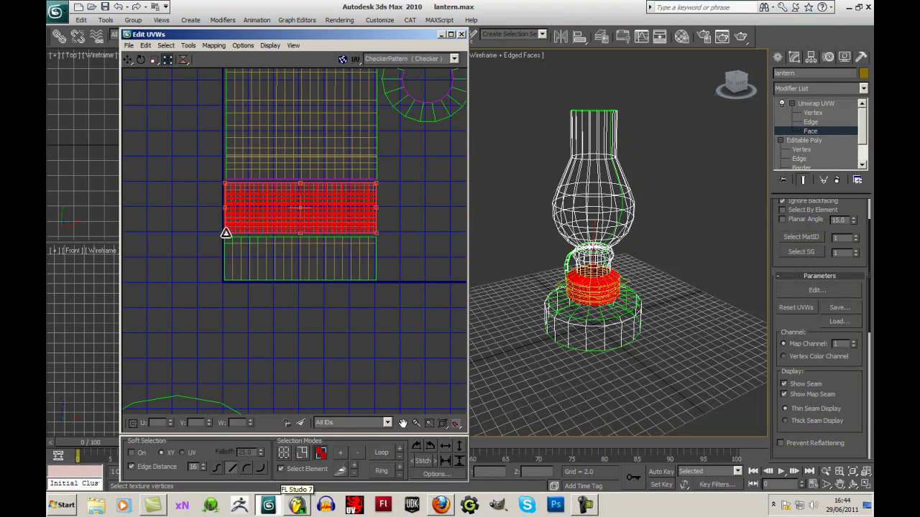
click(434, 264)
- Move the large circular UV piece beside the UV square and inspect the lantern up close to identify which part it covers
scroll(424, 280, down, 3)
middle_drag(412, 302, 338, 280)
click(314, 320)
drag(315, 320, 423, 274)
click(736, 85)
alt+middle_drag(611, 237, 611, 273)
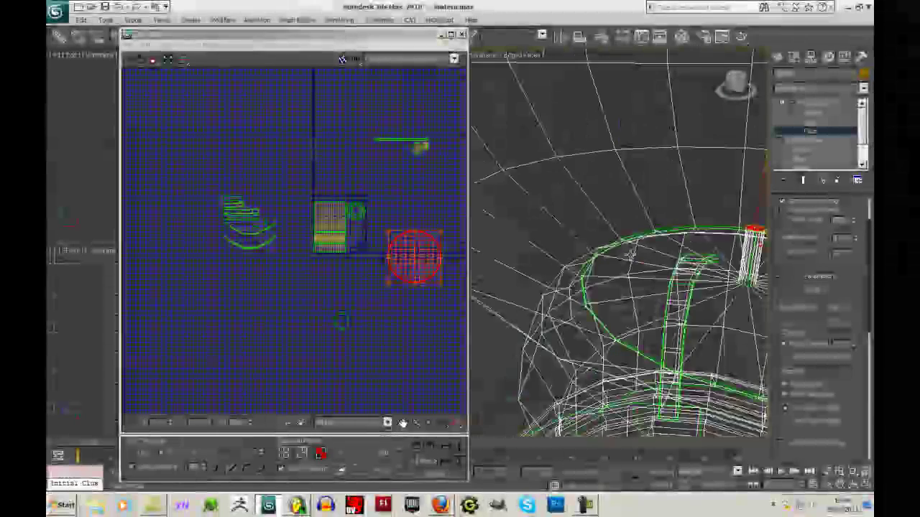
- Move the large circular piece up among the wick's UV pieces and shrink it
middle_drag(440, 252, 384, 260)
drag(374, 282, 352, 190)
scroll(351, 193, up, 5)
drag(228, 205, 321, 104)
scroll(339, 302, down, 3)
scroll(337, 286, up, 5)
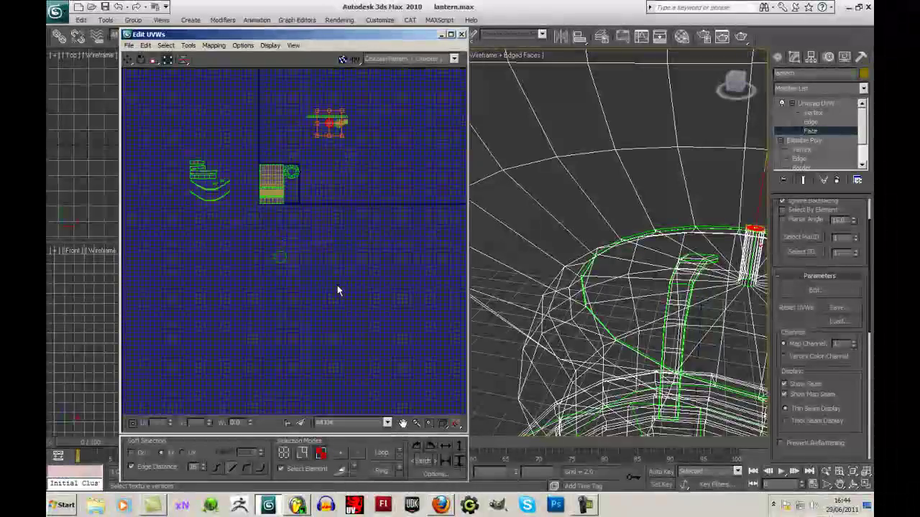
- Select the remaining small circular UV piece of the base's underside and move it up to the UV square's lower right corner
drag(229, 224, 314, 286)
scroll(611, 250, down, 6)
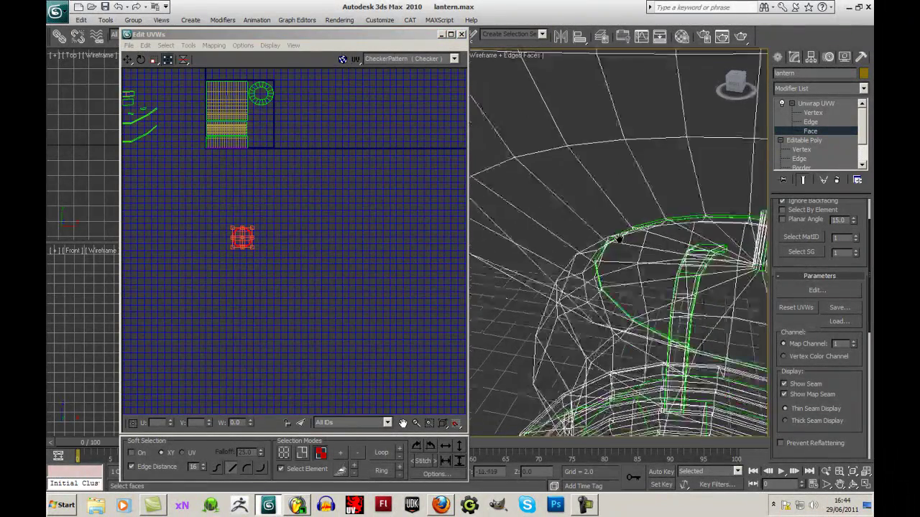
middle_drag(240, 219, 294, 241)
scroll(300, 261, up, 3)
drag(297, 260, 357, 121)
scroll(368, 151, up, 3)
middle_drag(368, 182, 363, 259)
scroll(359, 257, down, 3)
middle_drag(358, 128, 360, 177)
click(308, 150)
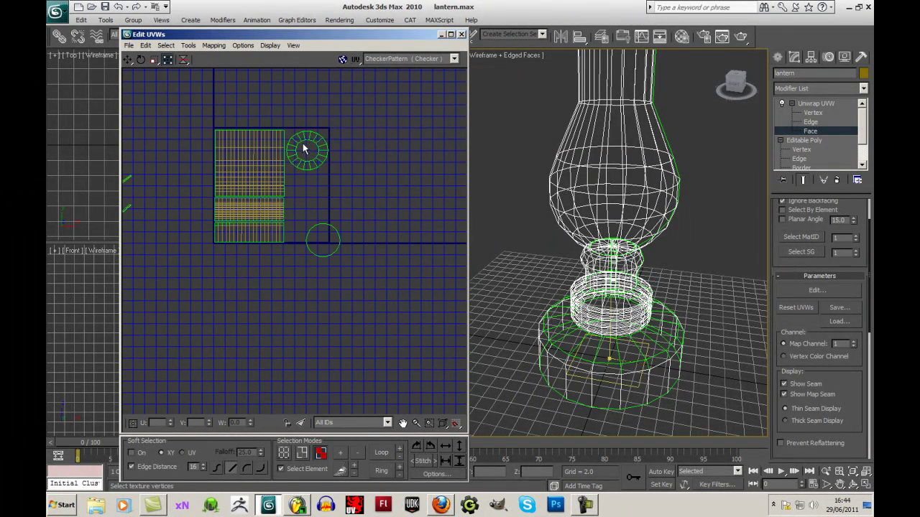
- Move the base underside's circular piece over the base top's ring and shrink it to fit the ring's hole
click(322, 239)
drag(322, 240, 307, 150)
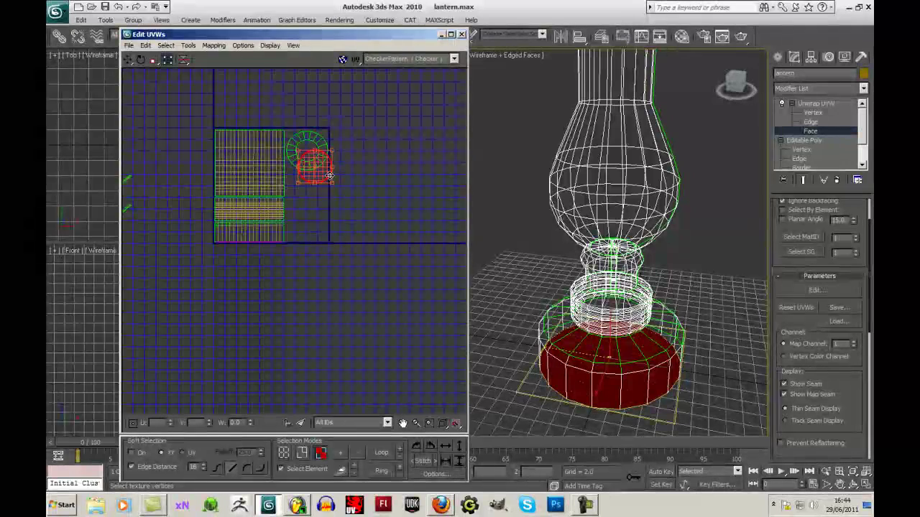
scroll(353, 171, up, 5)
middle_drag(354, 171, 382, 271)
drag(330, 271, 320, 216)
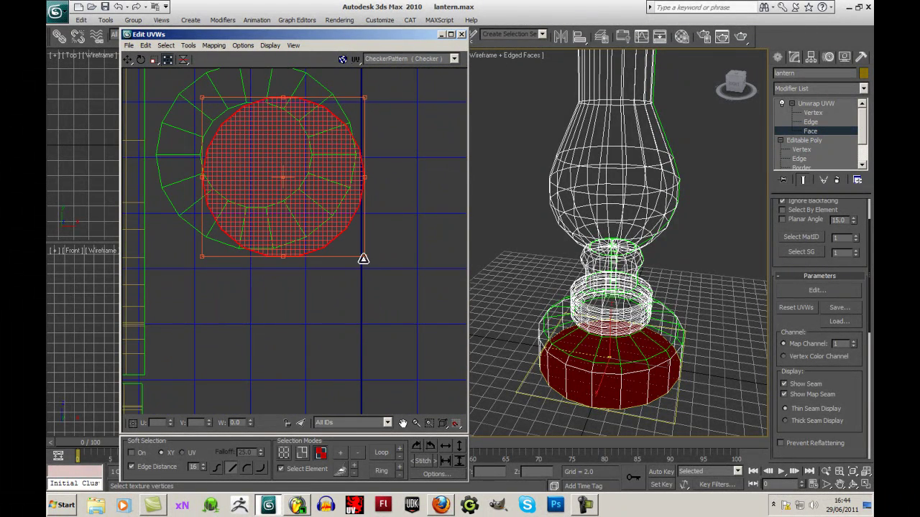
drag(363, 259, 297, 194)
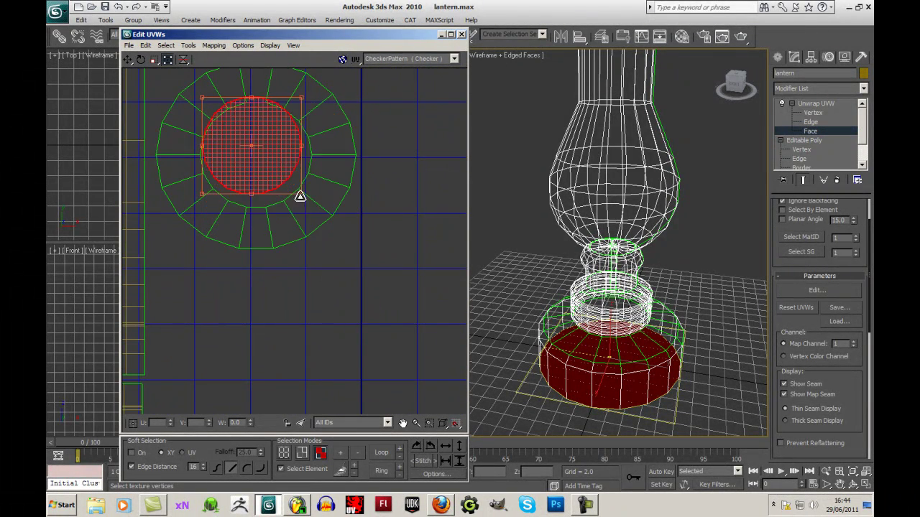
- Nudge the base top's ring slightly and adjust the circular piece inside its hole
click(209, 100)
drag(213, 102, 208, 98)
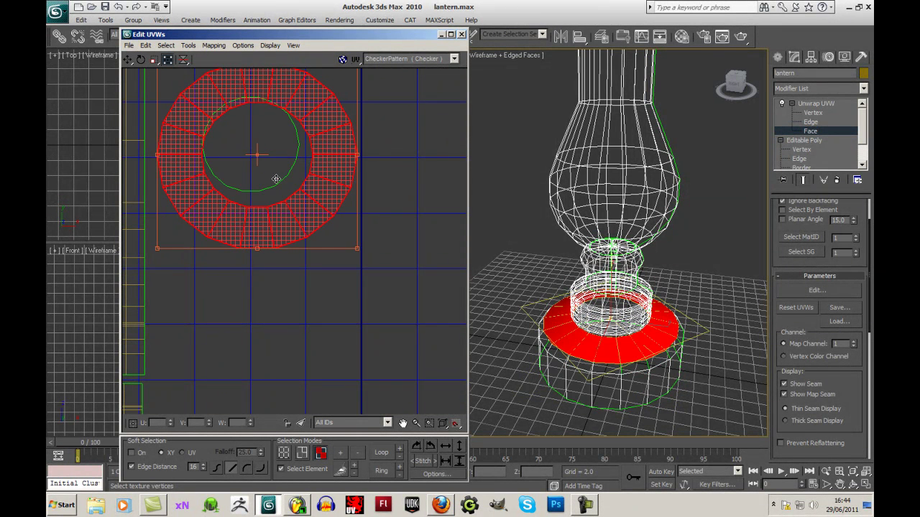
click(413, 243)
click(287, 191)
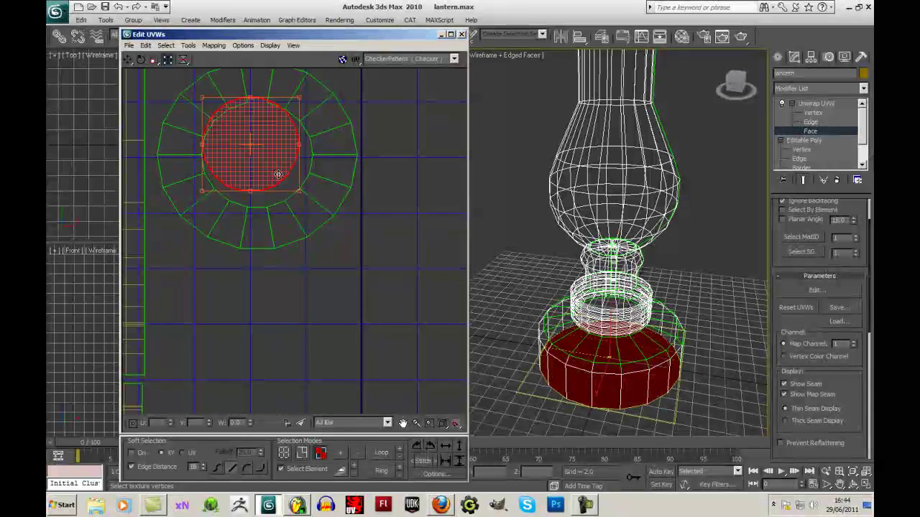
click(387, 244)
- Select the long strip, the two circles and the small rectangle outside the UV square and rotate them 90 degrees together
scroll(388, 252, down, 8)
scroll(390, 250, up, 2)
middle_drag(391, 250, 386, 194)
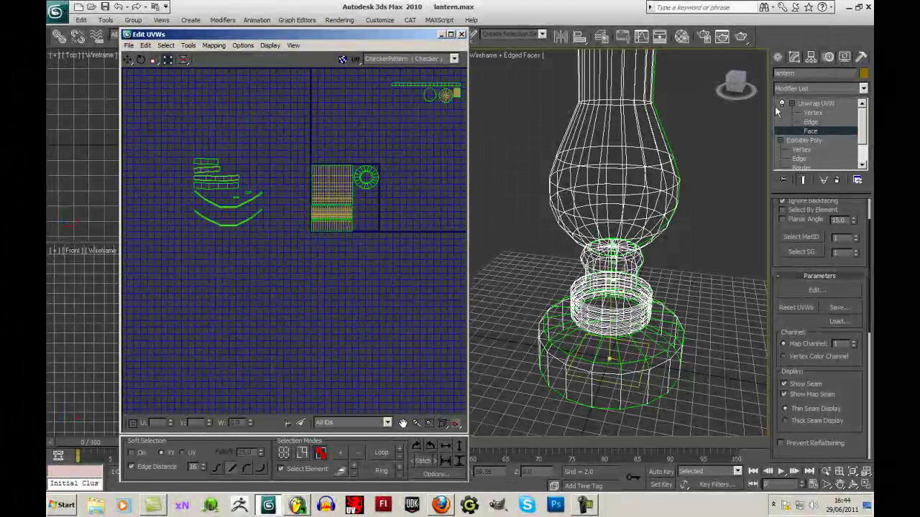
middle_drag(384, 243, 381, 223)
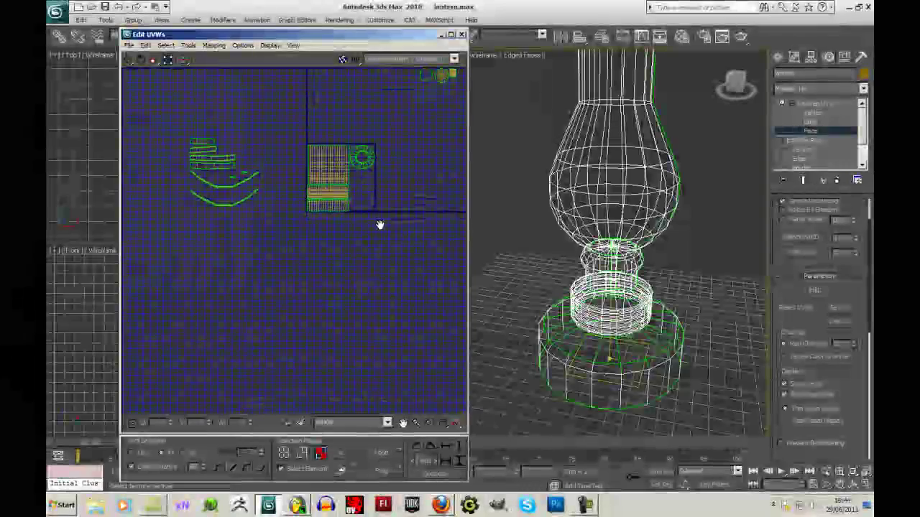
middle_drag(179, 215, 179, 230)
middle_drag(296, 139, 256, 207)
scroll(278, 237, up, 3)
drag(360, 329, 336, 315)
click(381, 117)
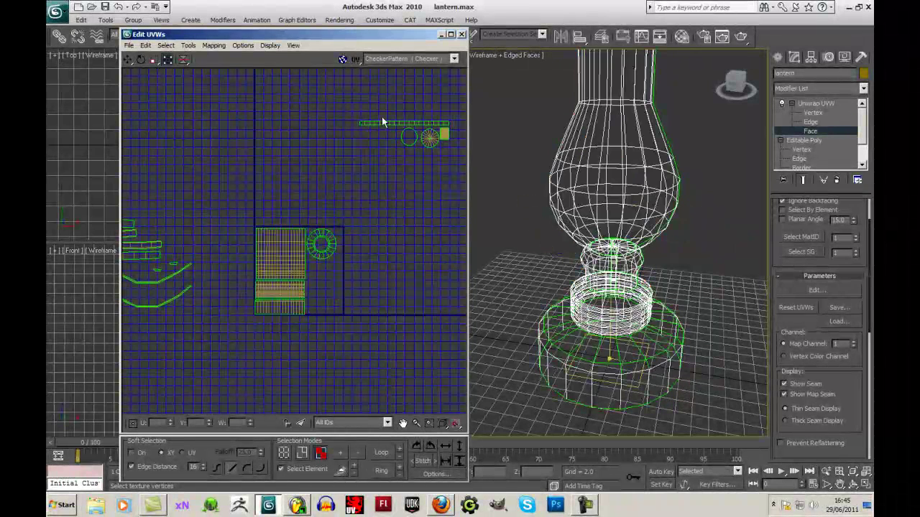
drag(411, 136, 453, 167)
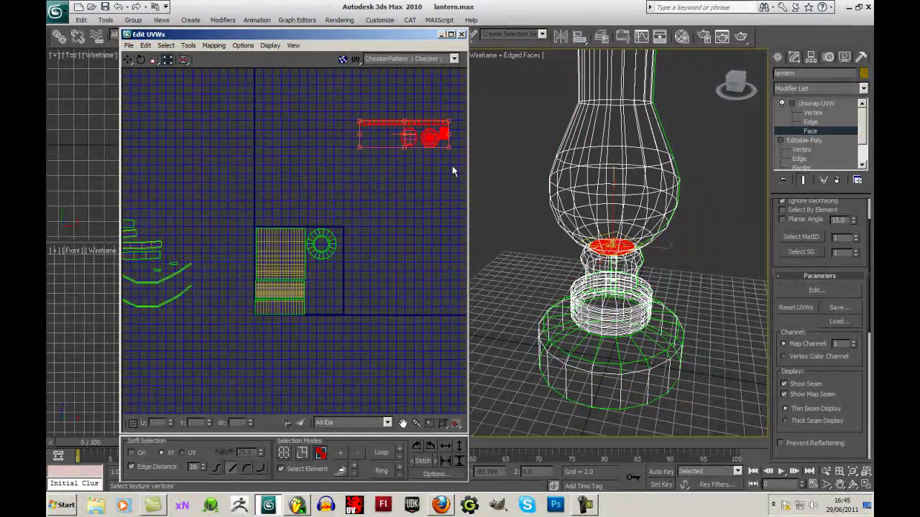
click(429, 445)
click(428, 444)
click(427, 445)
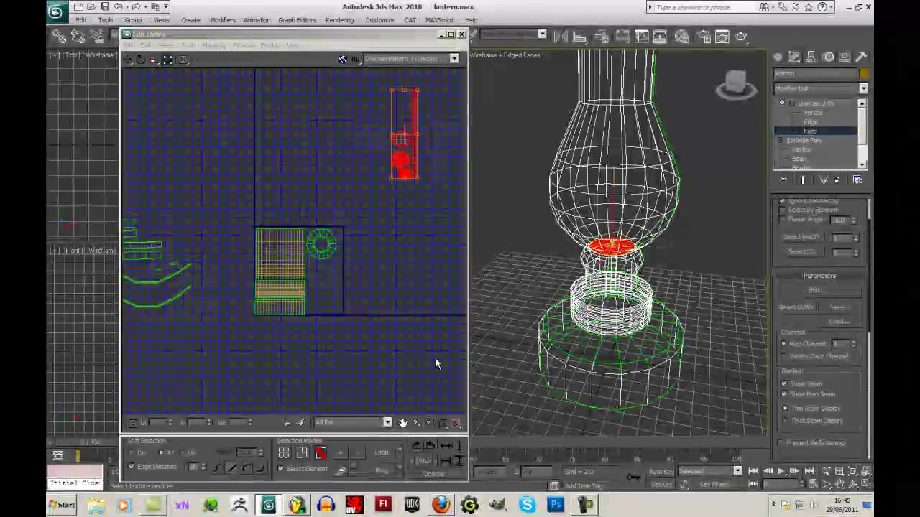
- Move the rotated group into the UV square so its long strip runs along the square's right edge
drag(417, 157, 341, 295)
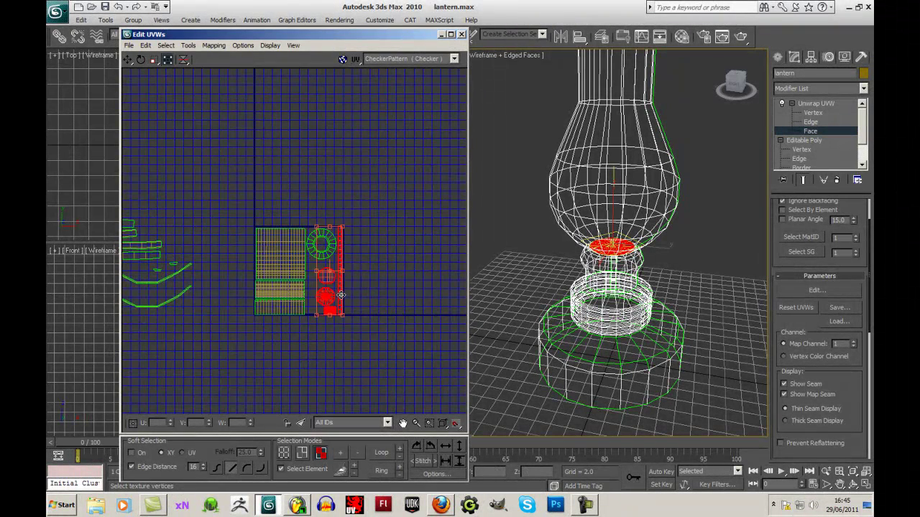
scroll(341, 295, up, 4)
drag(345, 138, 346, 141)
- Move the spoked circular piece to the UV square's bottom edge, between the large grid pieces and the small rectangle
drag(287, 331, 287, 328)
click(287, 332)
click(316, 298)
drag(321, 302, 297, 325)
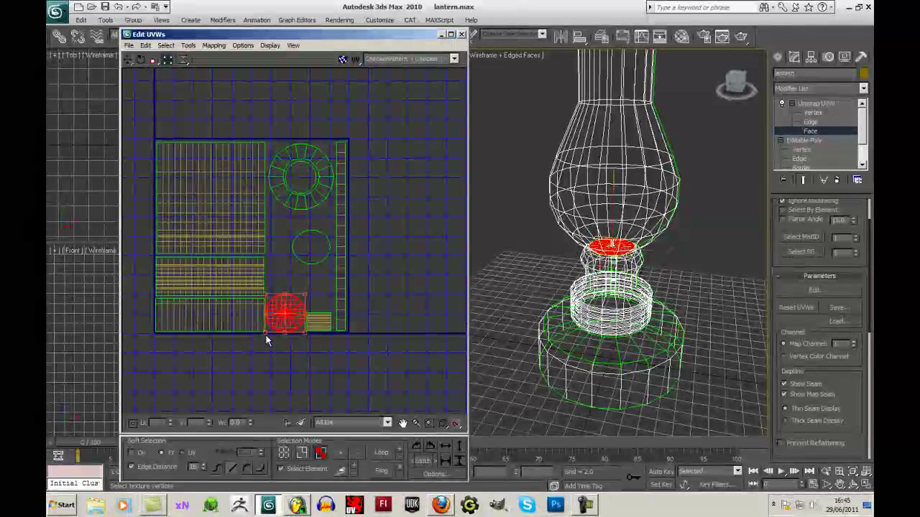
scroll(270, 332, up, 4)
drag(334, 300, 331, 308)
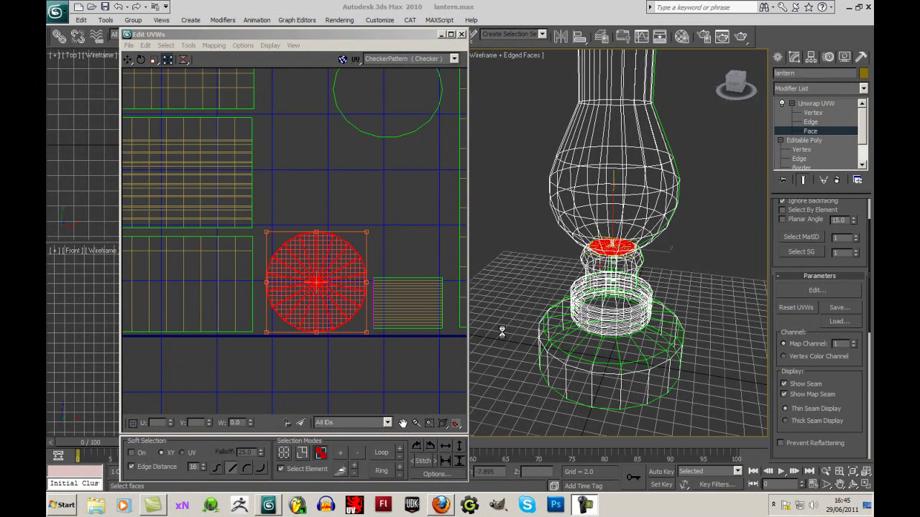
- Move the plain circular piece down to just above the small rectangle
click(400, 211)
drag(395, 133, 393, 223)
scroll(380, 230, down, 5)
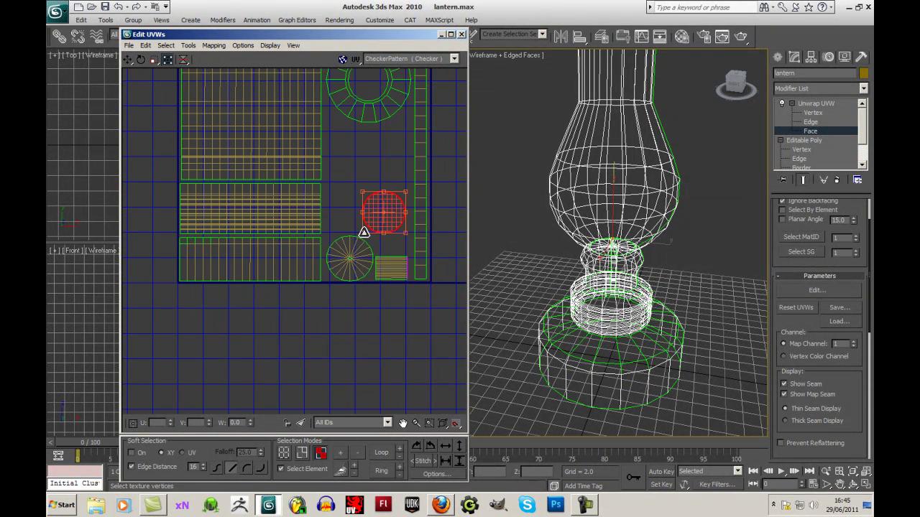
- Select all the strips and curved pieces left of the UV square and move them into the gap below the base top's ring
scroll(396, 229, down, 5)
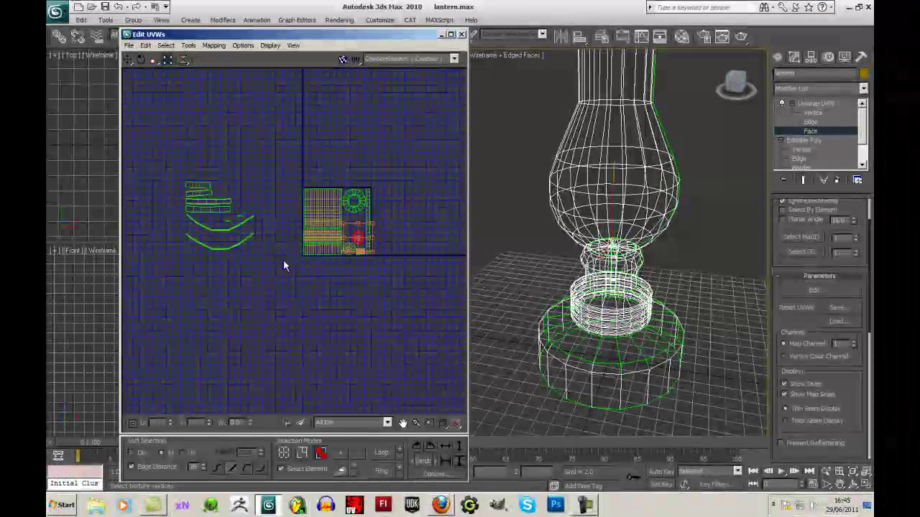
drag(264, 274, 438, 228)
scroll(277, 273, up, 3)
scroll(439, 228, up, 6)
scroll(435, 243, up, 2)
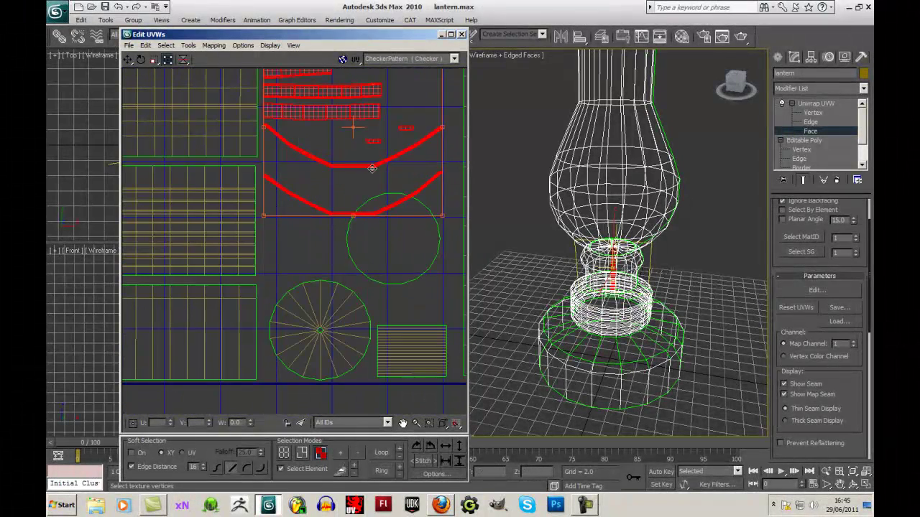
click(326, 252)
- Move the two tiny pieces up beside the short strips and nudge the plain circular piece slightly down from the lower curved strip
scroll(350, 228, down, 3)
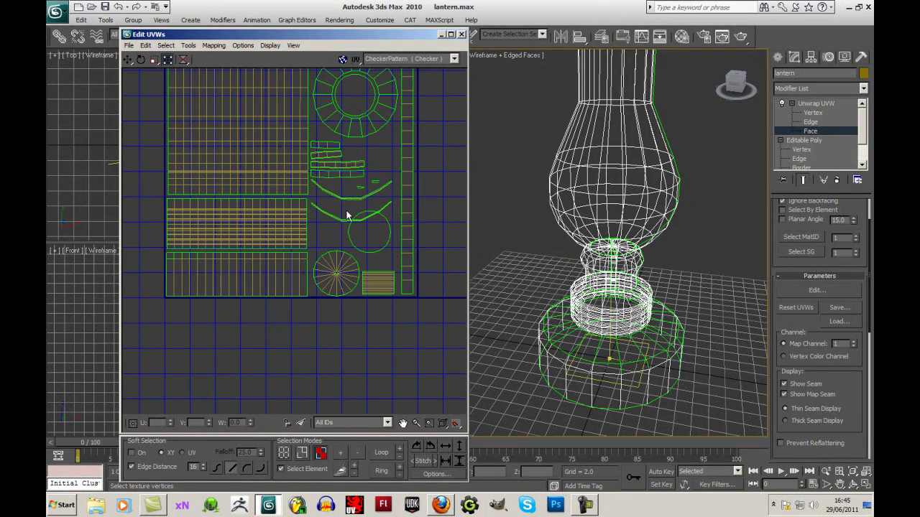
drag(363, 191, 375, 181)
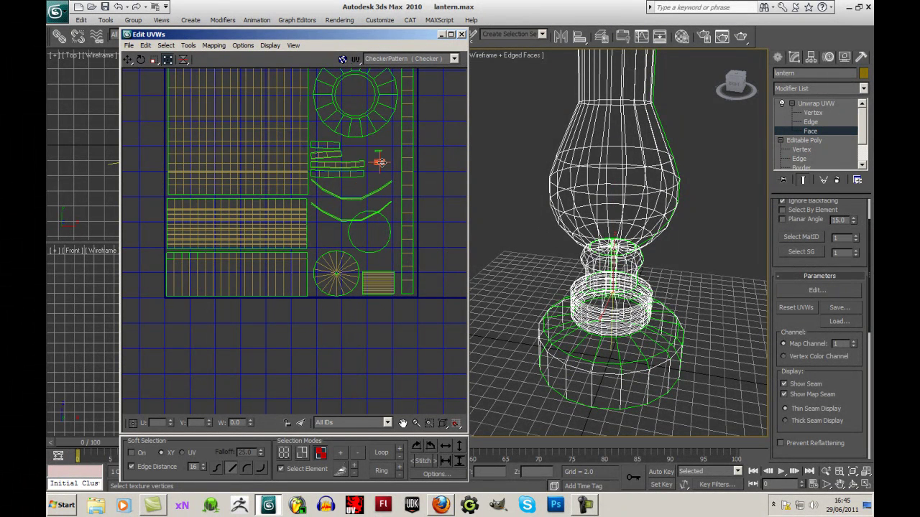
click(350, 194)
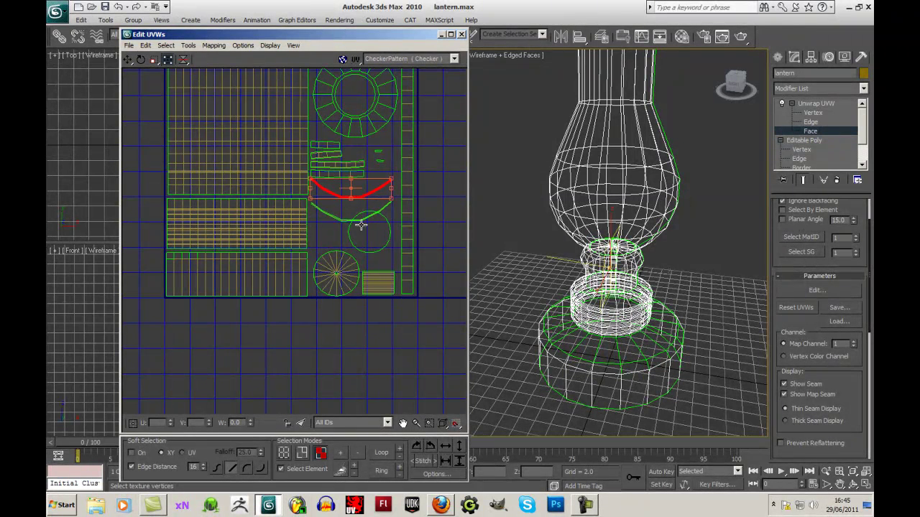
click(364, 227)
drag(364, 216, 363, 222)
click(339, 220)
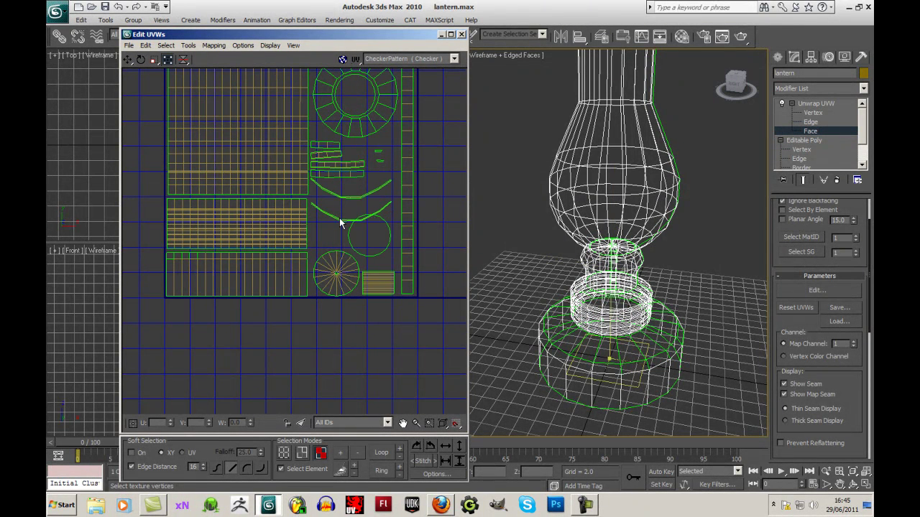